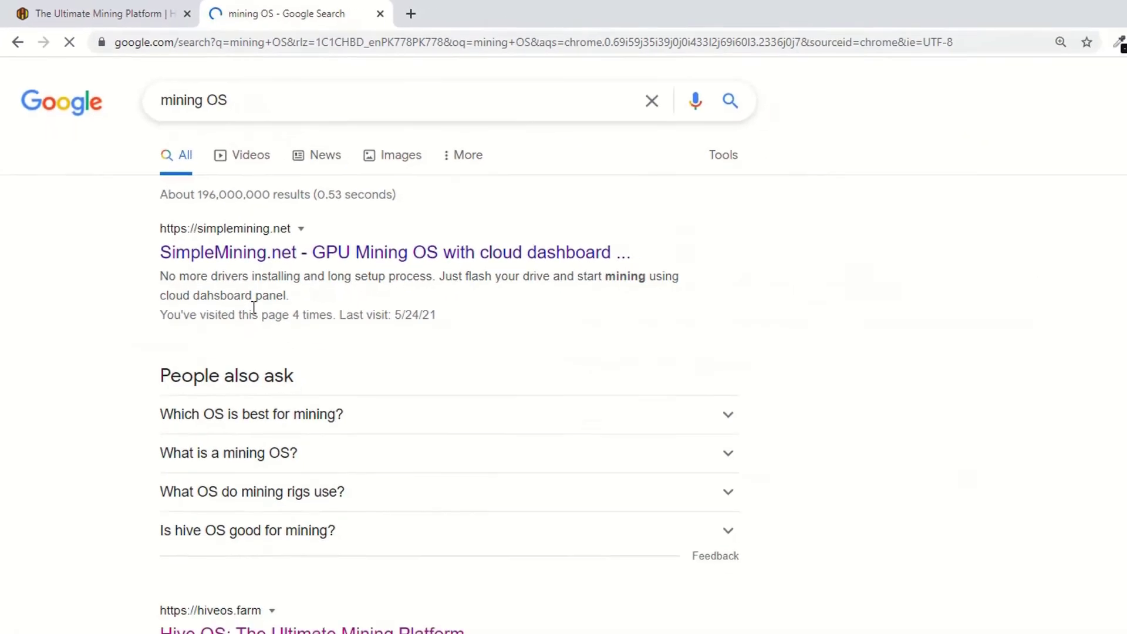
- Replace the 'mining OS' search results in this tab with the NiceHash homepage at nicehash.com
scroll(156, 330, down, 3)
scroll(176, 333, up, 3)
click(345, 41)
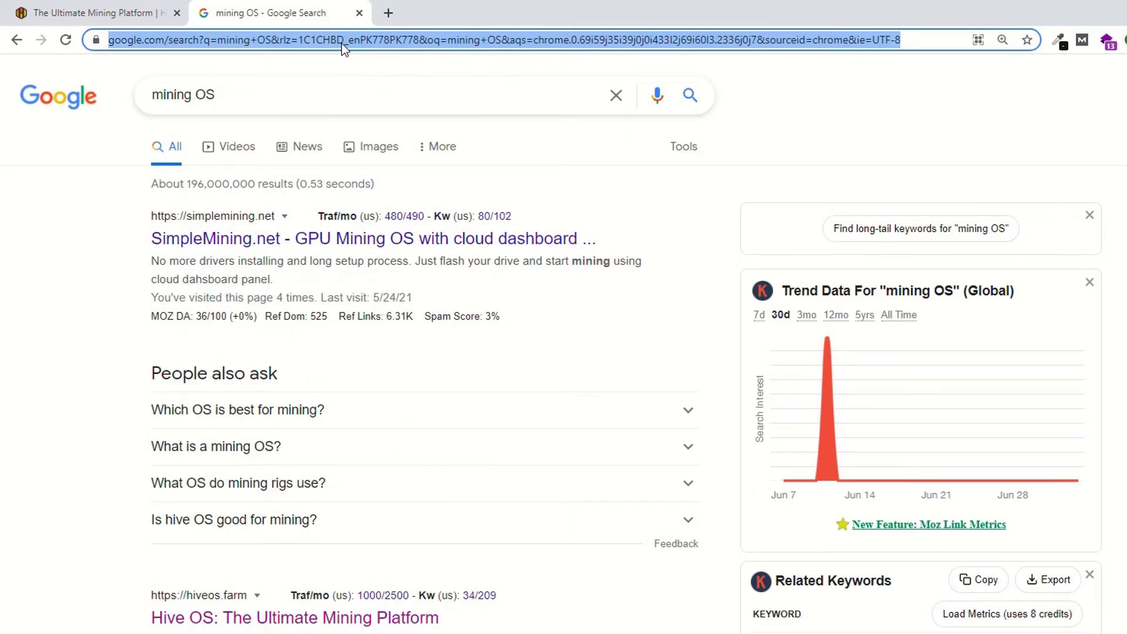
text(ni)
key(Return)
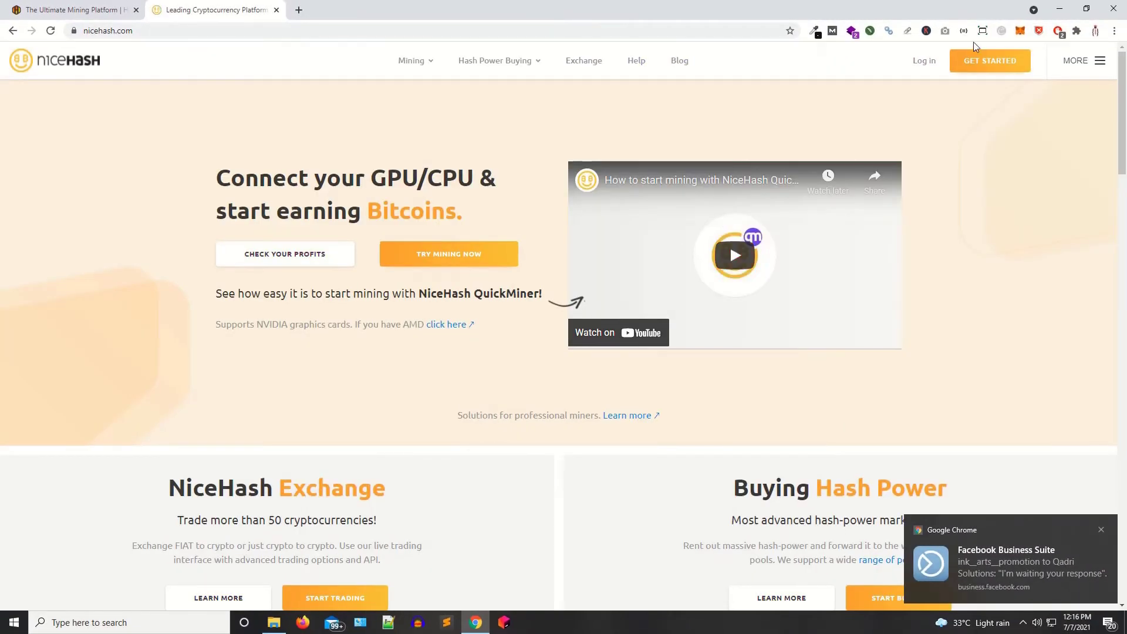
- Close the NiceHash tab and highlight the 'Deploy. Monitor. Manage.' and 'One solution for all systems' headings
click(277, 10)
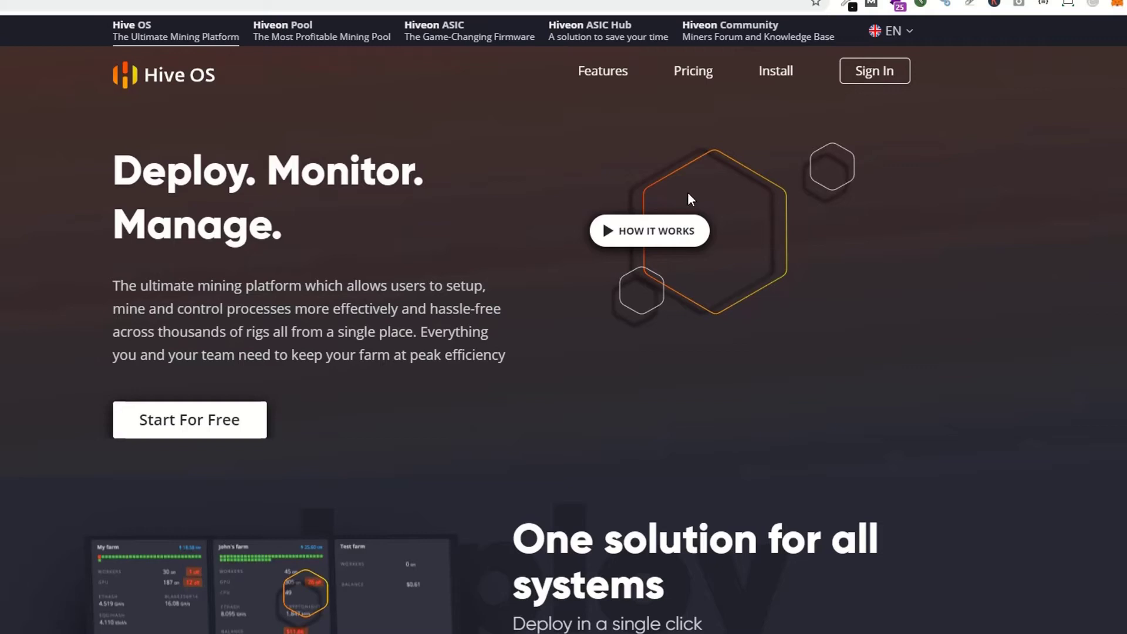
drag(144, 176, 376, 176)
drag(114, 226, 299, 236)
scroll(226, 332, down, 3)
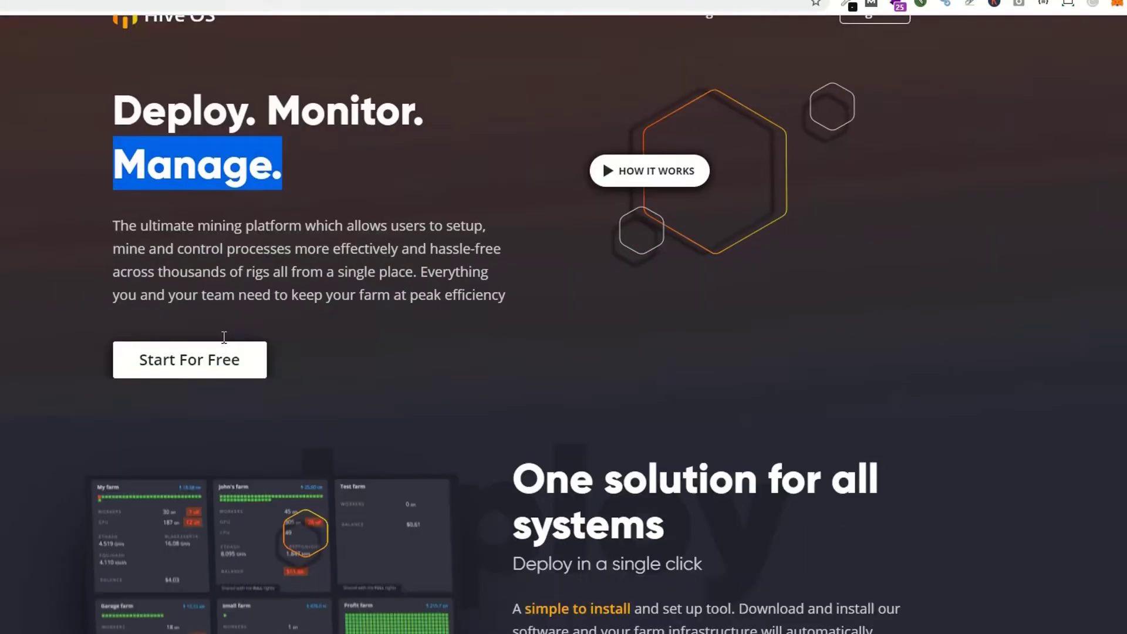
drag(519, 390, 862, 391)
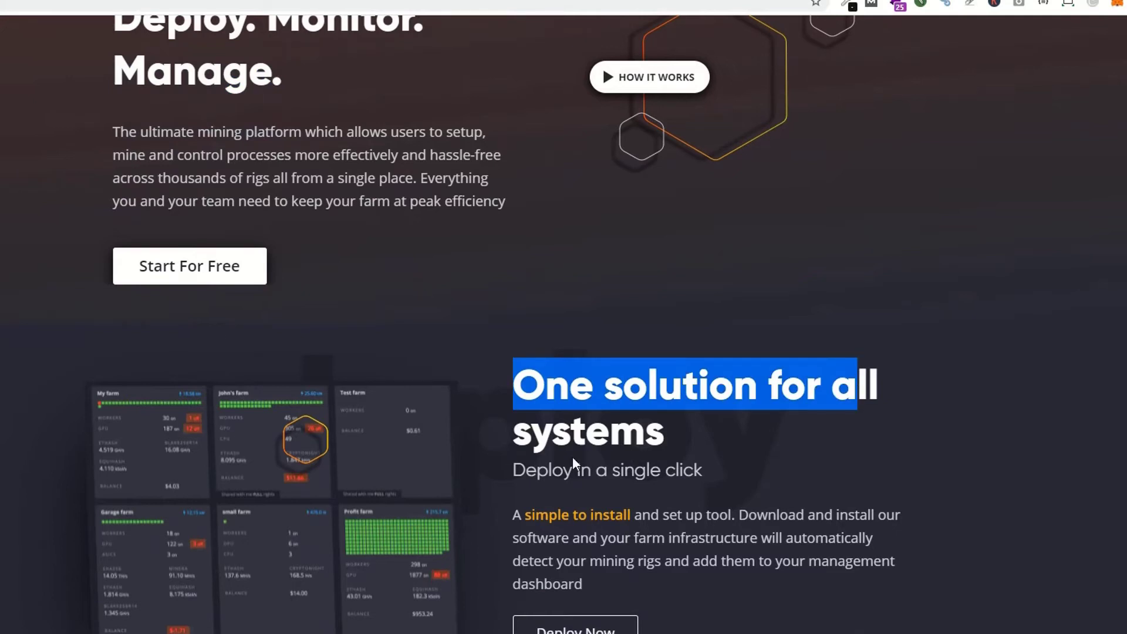
drag(573, 459, 707, 435)
- Review the 'Everything is at your fingertips' section, return to the top, and go to the Install page
scroll(705, 453, down, 10)
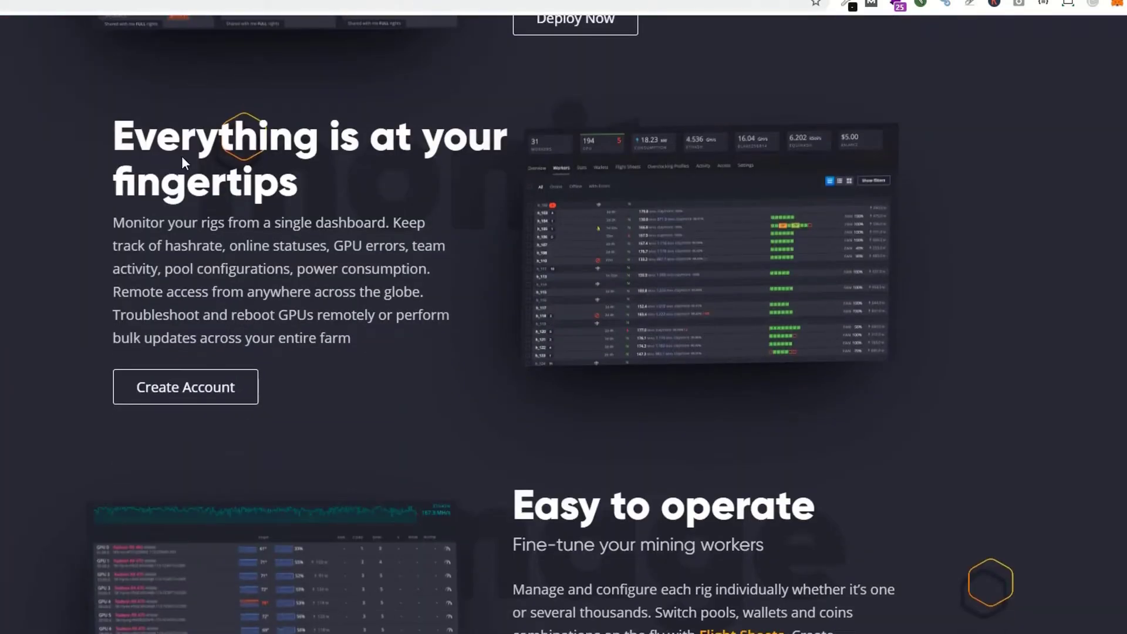
drag(181, 157, 327, 176)
click(375, 174)
drag(148, 194, 275, 265)
scroll(261, 298, down, 20)
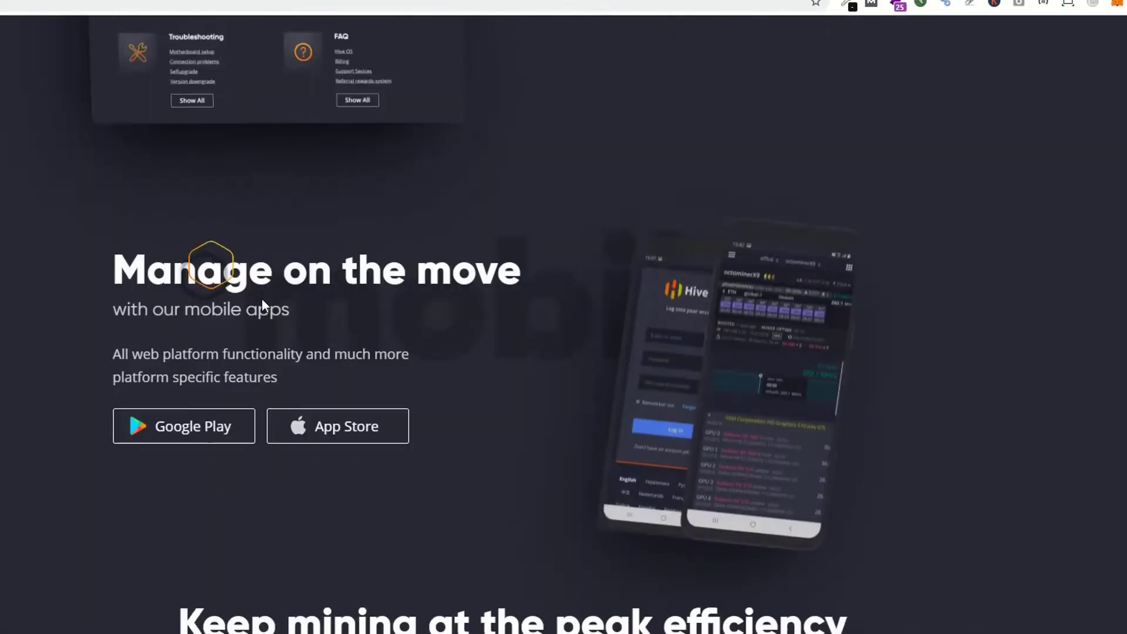
scroll(262, 298, up, 20)
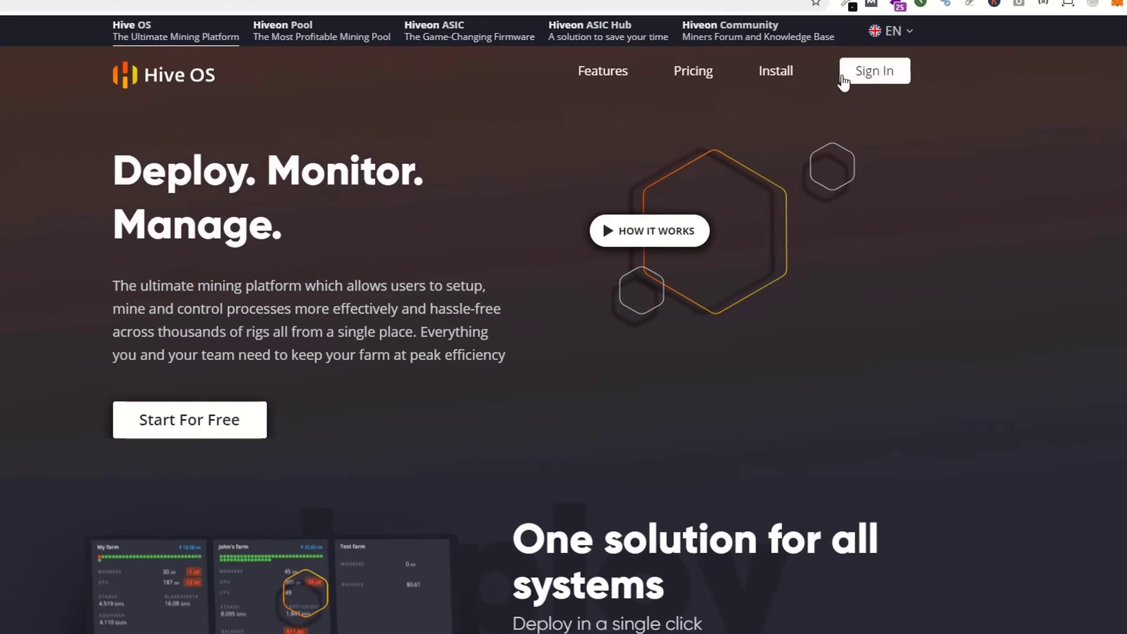
click(773, 88)
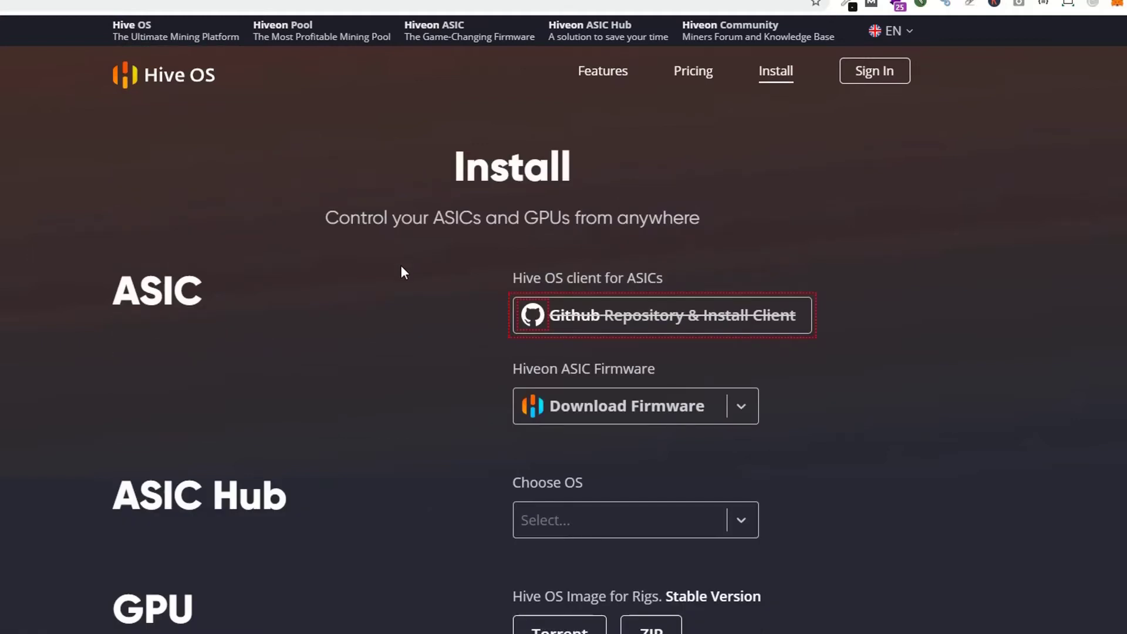
- Scroll the Install page past the ASIC client downloads to the GPU images section
scroll(403, 264, down, 1)
triple_click(226, 215)
click(193, 230)
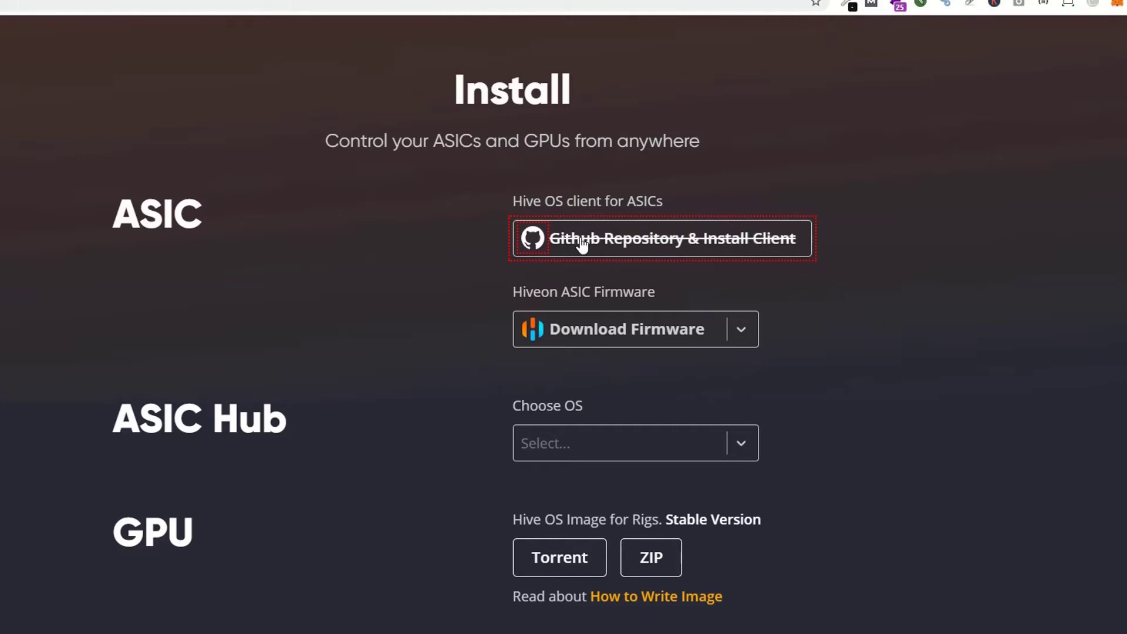
scroll(216, 370, down, 3)
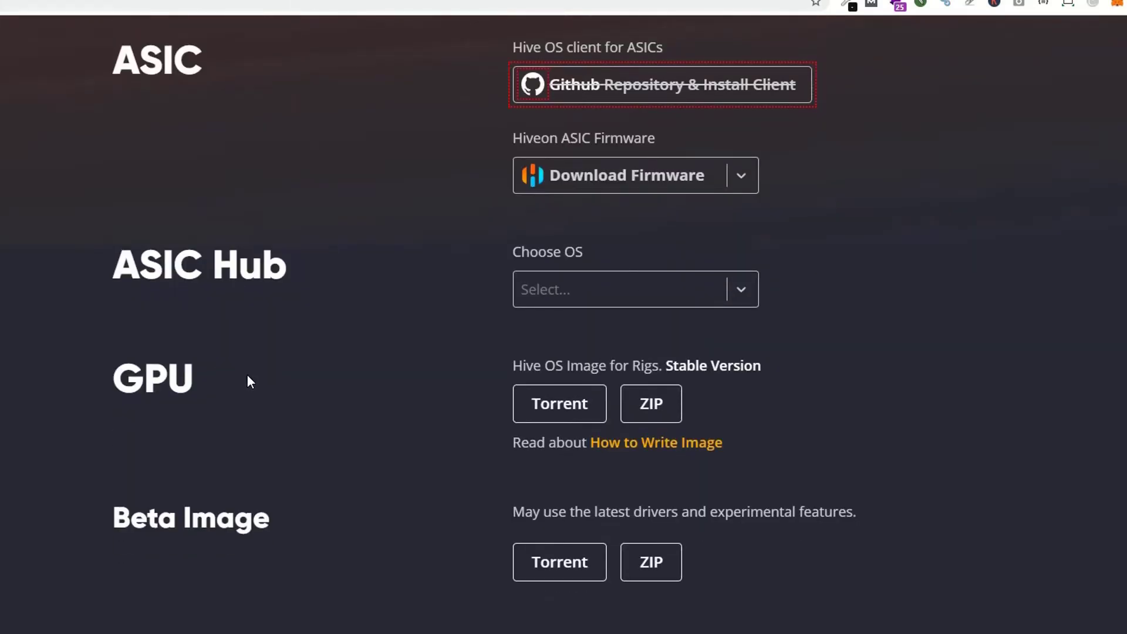
scroll(250, 381, down, 1)
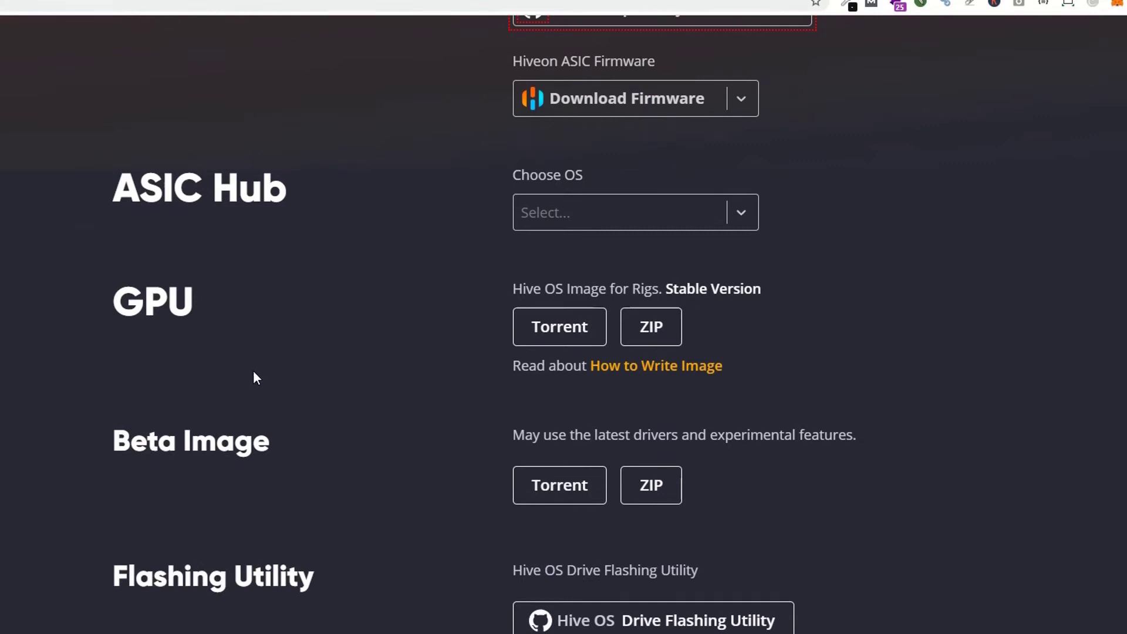
drag(111, 297, 229, 305)
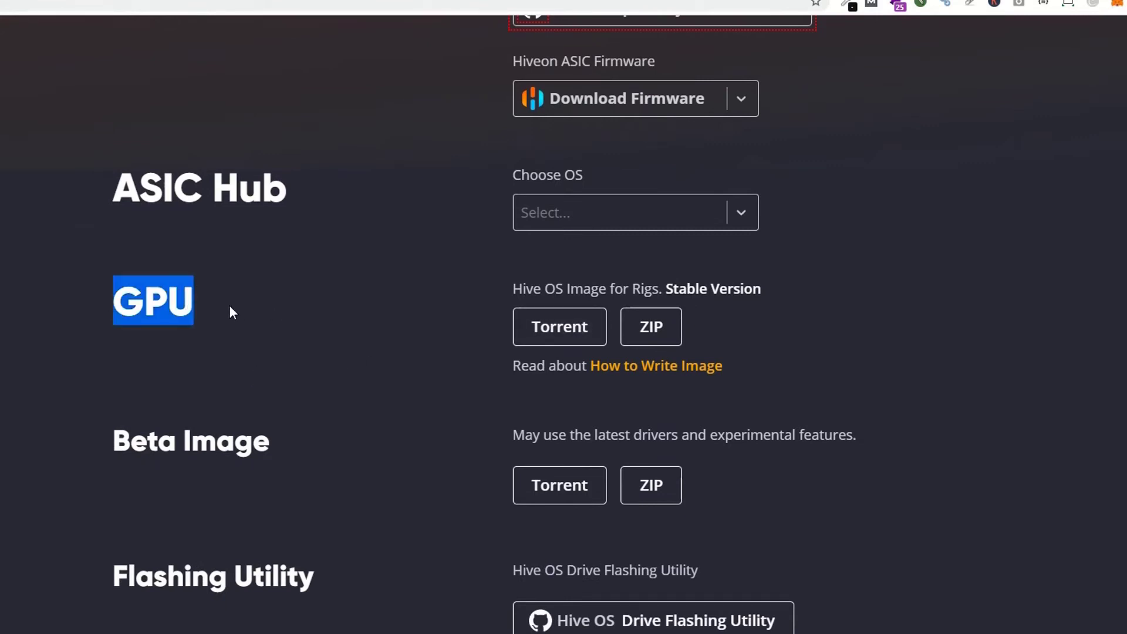
click(223, 307)
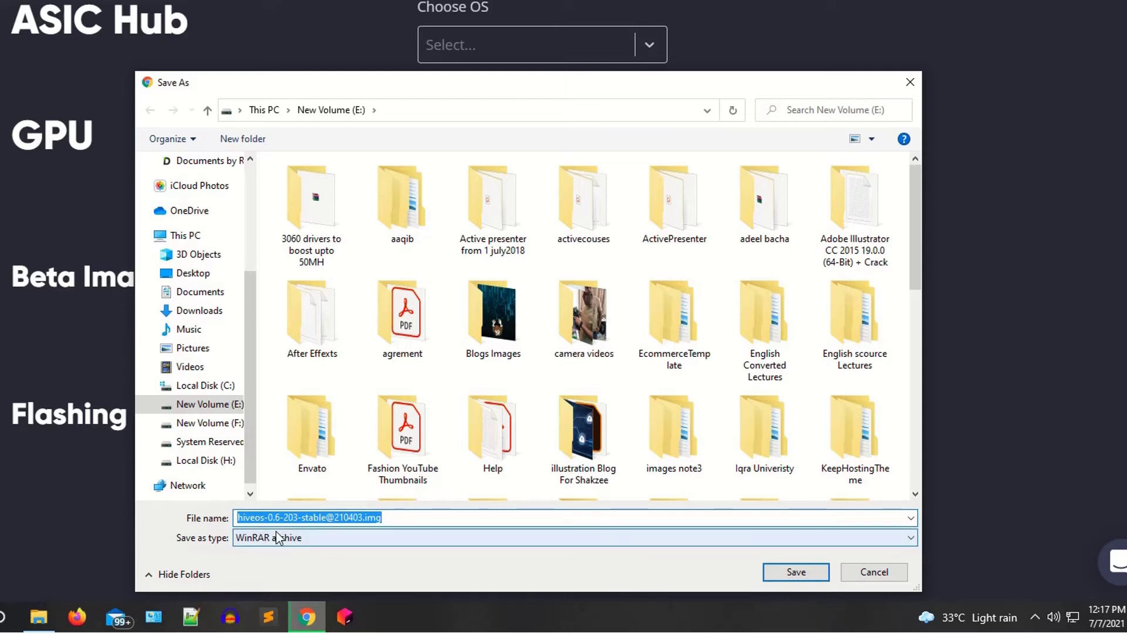
- Save the Hive OS image to drive E, then cancel that download
click(790, 570)
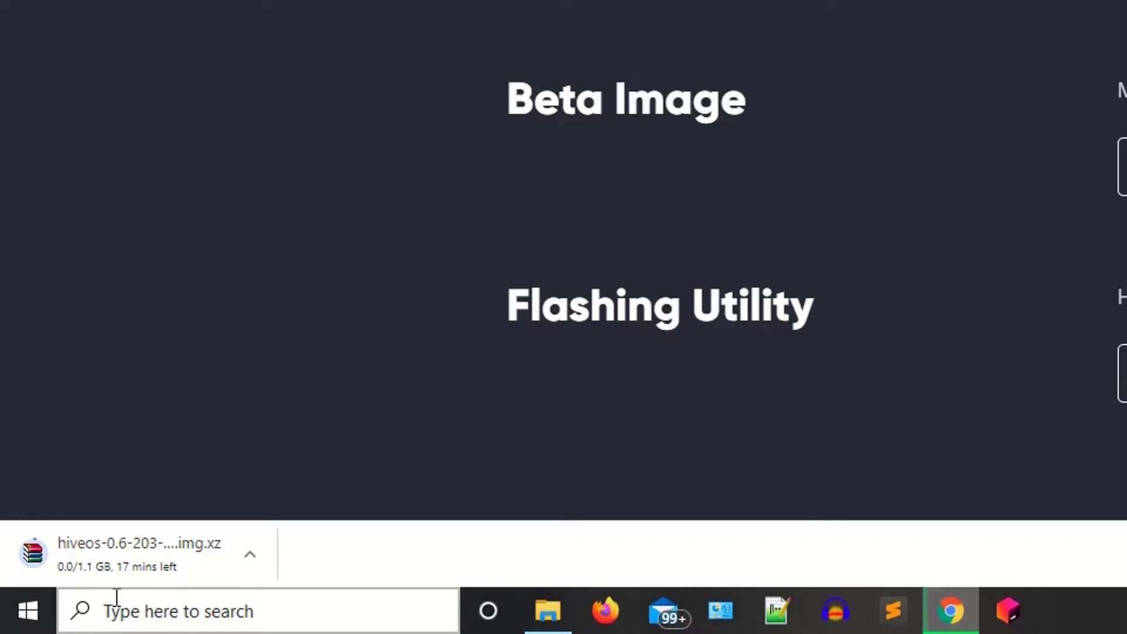
click(248, 565)
click(265, 524)
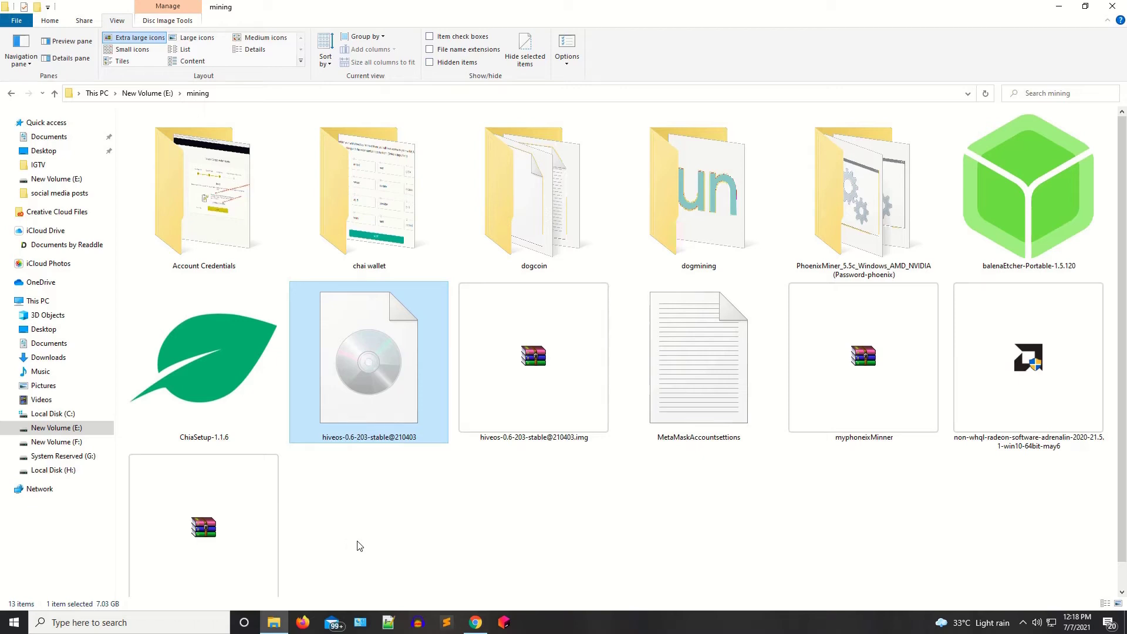
- Back in Chrome, scroll the install page down to the Write section recommending Etcher
key(alt+Tab)
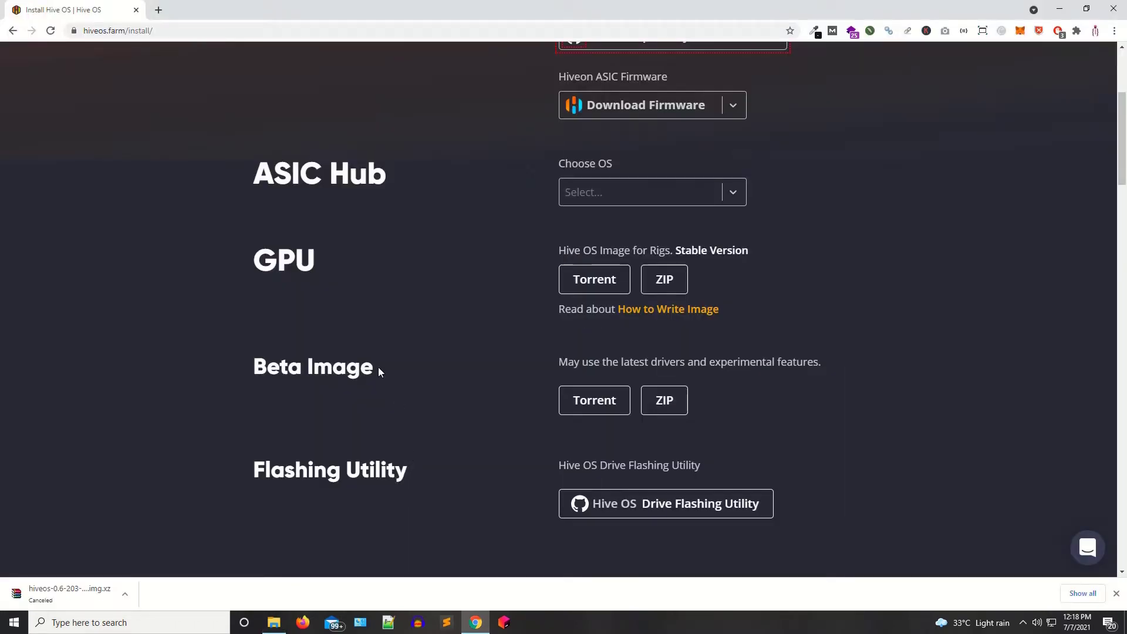
scroll(375, 361, down, 5)
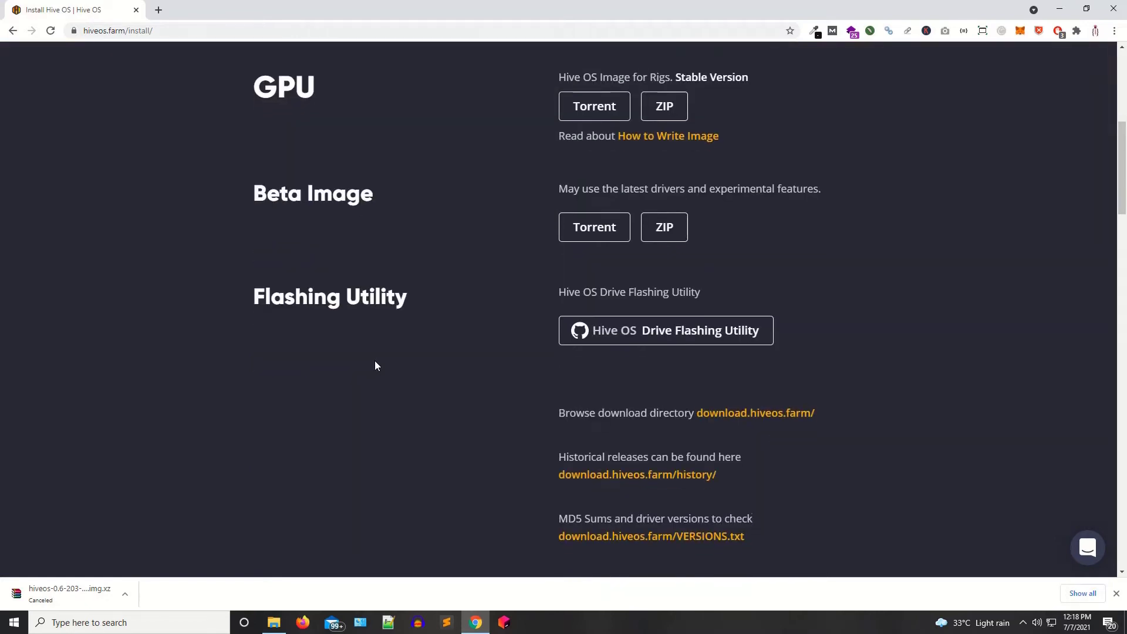
scroll(376, 365, down, 4)
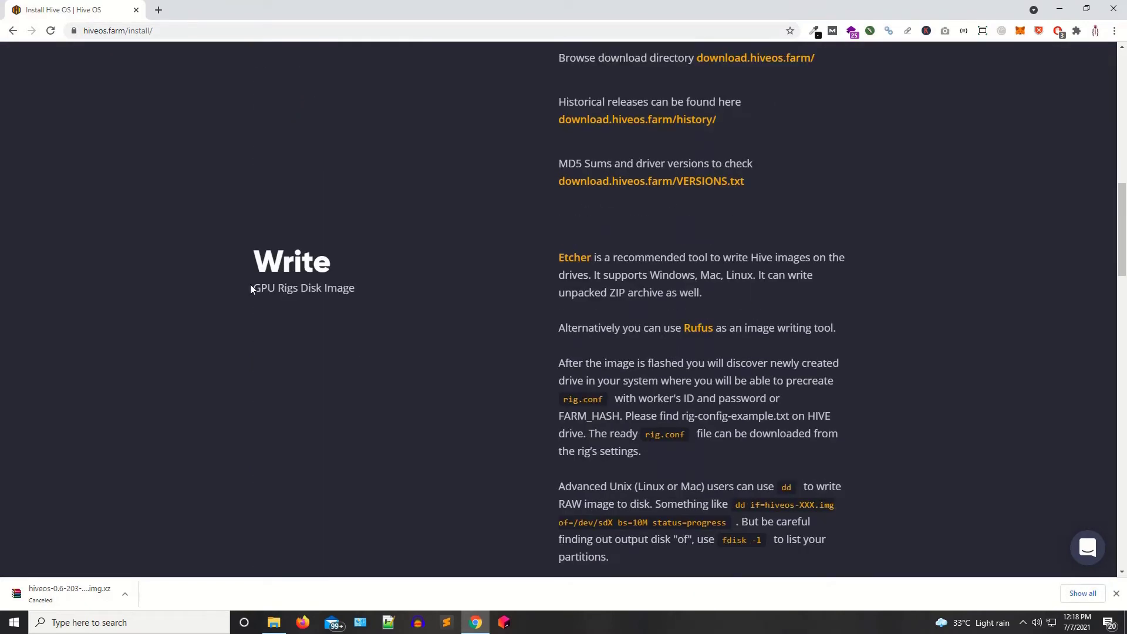
double_click(264, 278)
click(324, 301)
- Open the recommended balenaEtcher website from the Hive OS install page
click(274, 623)
key(alt+Tab)
click(572, 262)
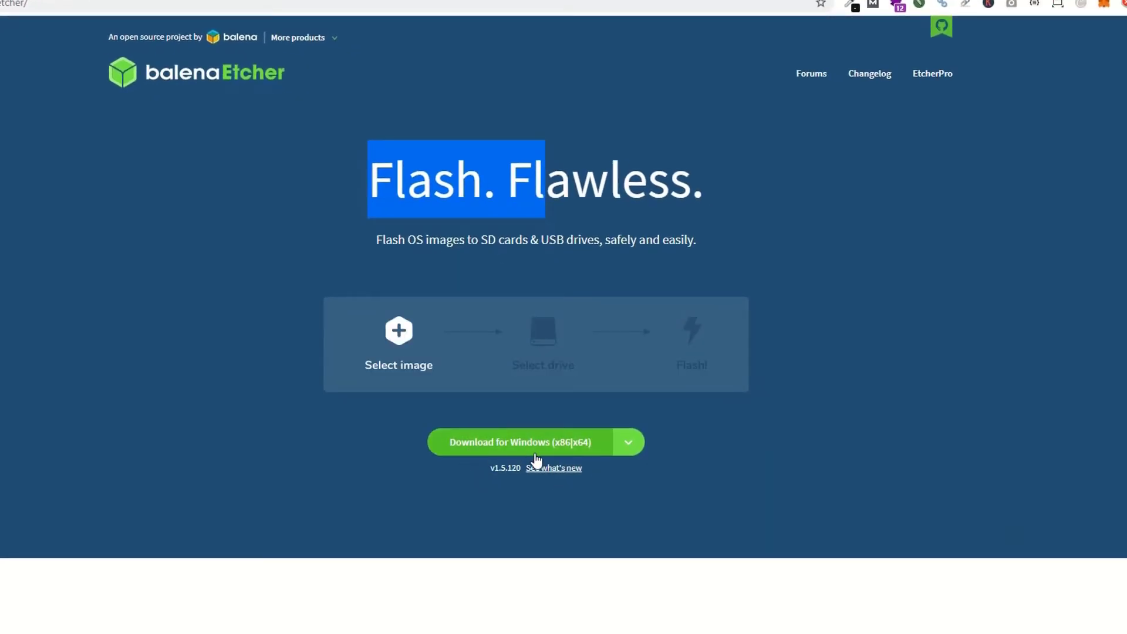
key(super)
click(783, 509)
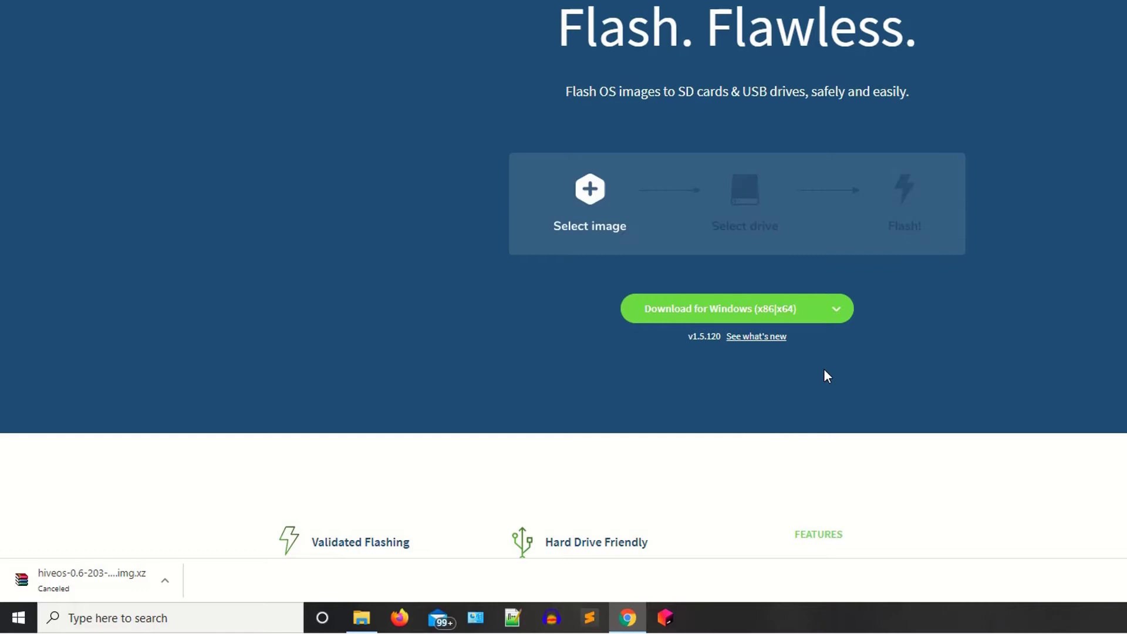
- Save the Etcher Windows installer to drive E, then cancel the download
click(840, 311)
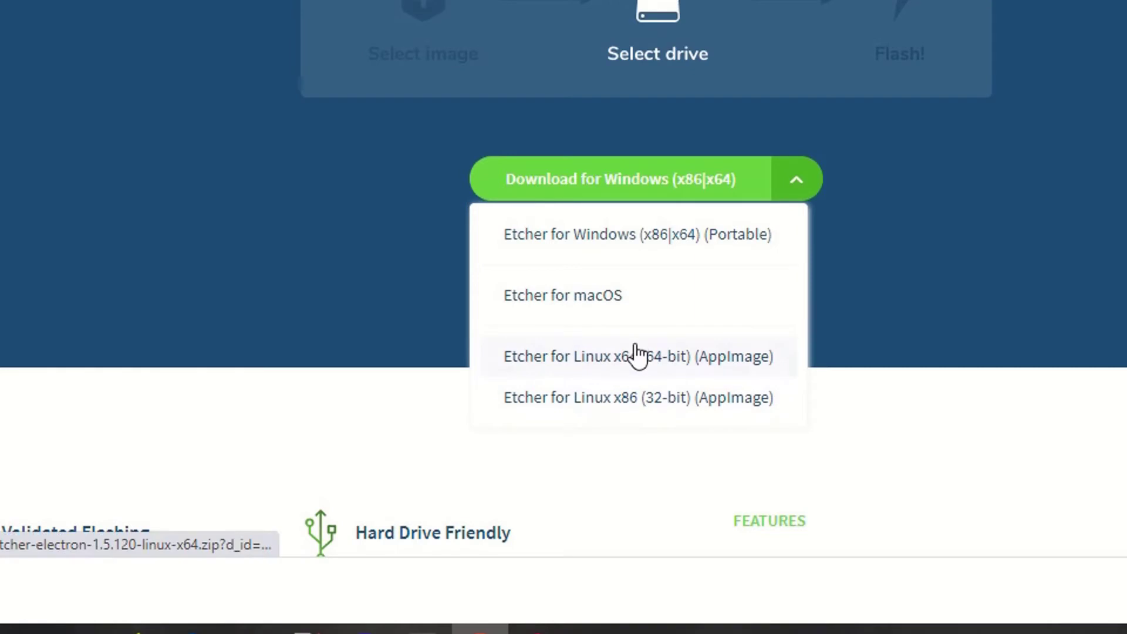
click(1027, 266)
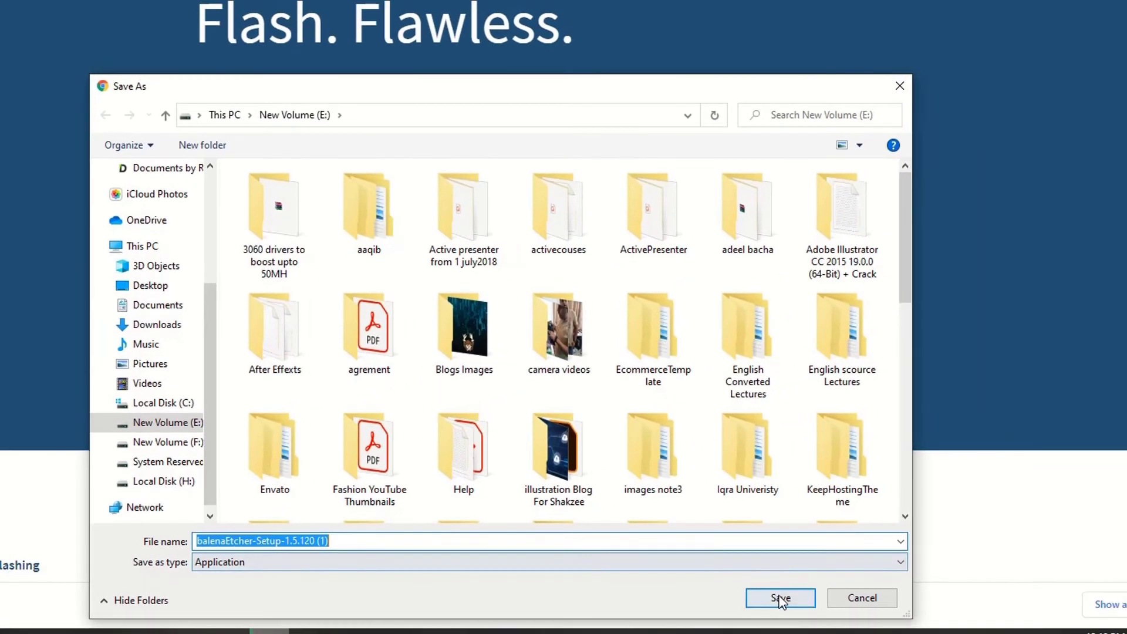
click(783, 596)
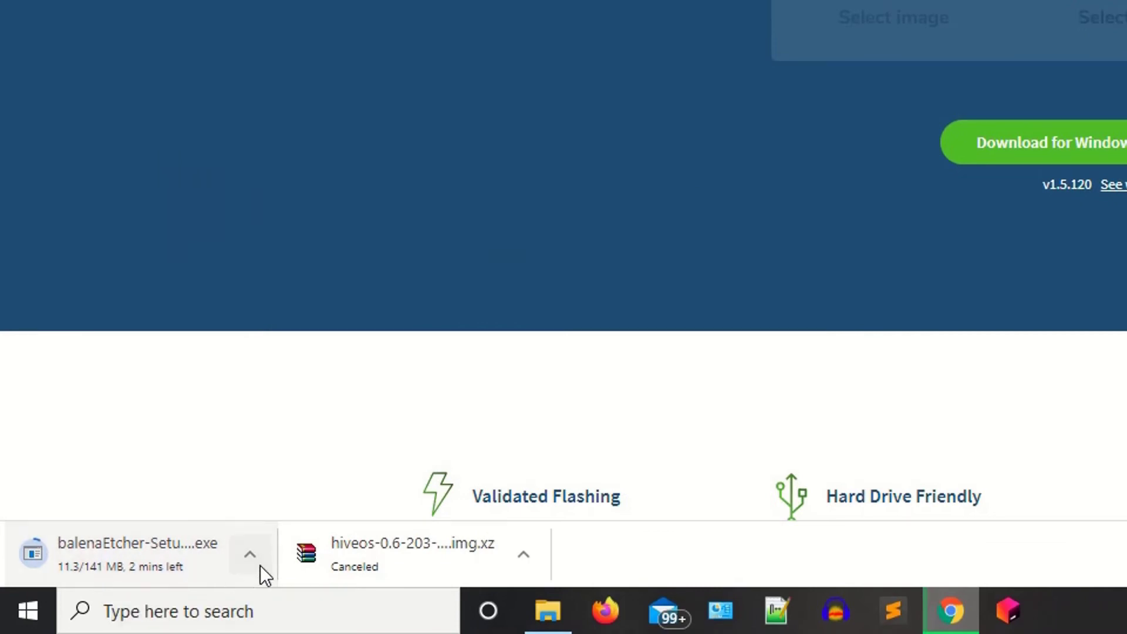
click(259, 556)
click(306, 513)
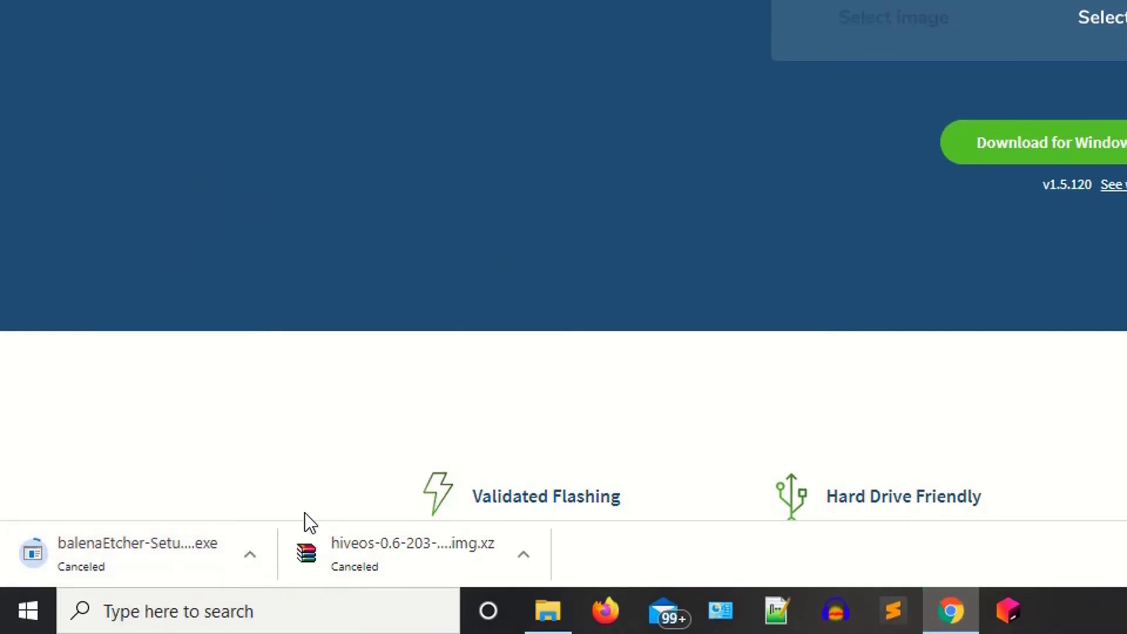
click(546, 614)
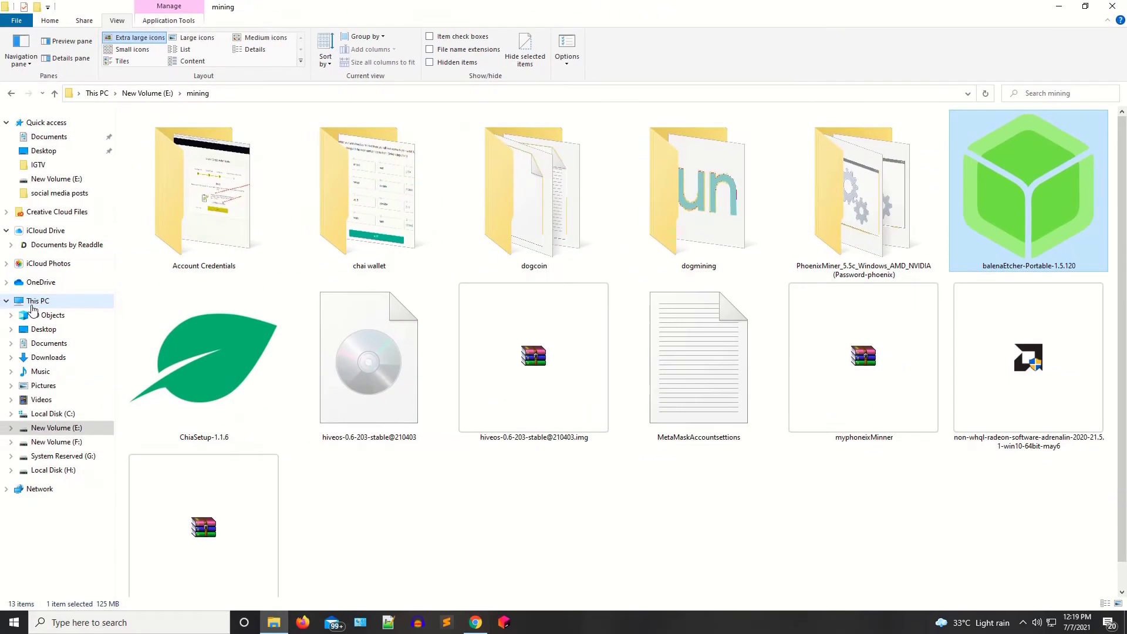
- Check the empty System Reserved (G:) drive, then go back to E:\mining
click(37, 301)
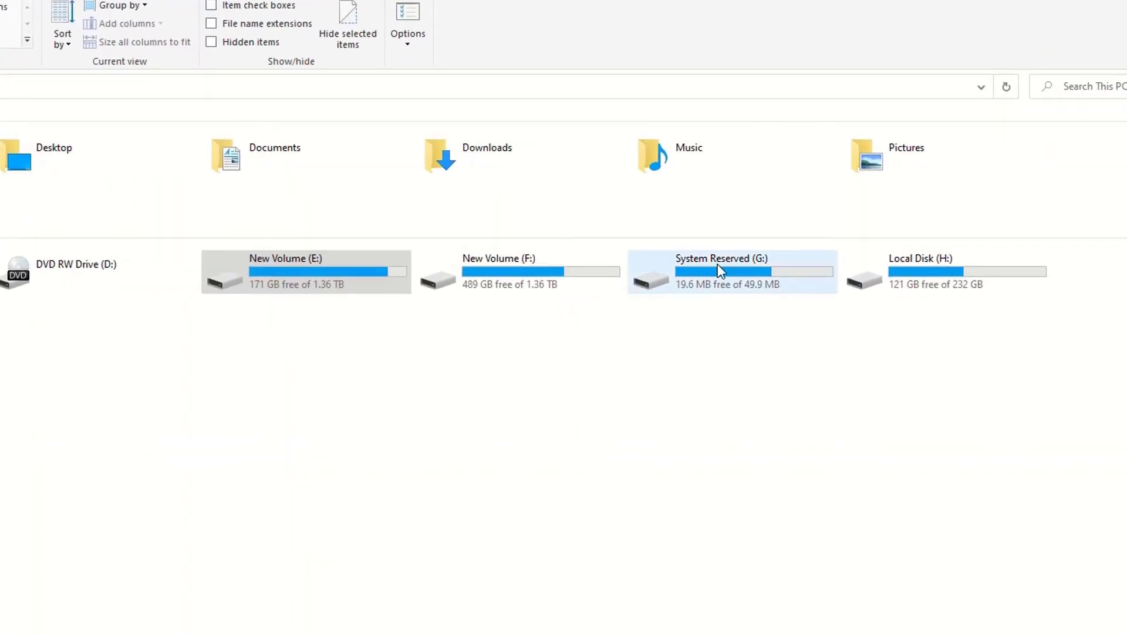
click(710, 291)
double_click(711, 291)
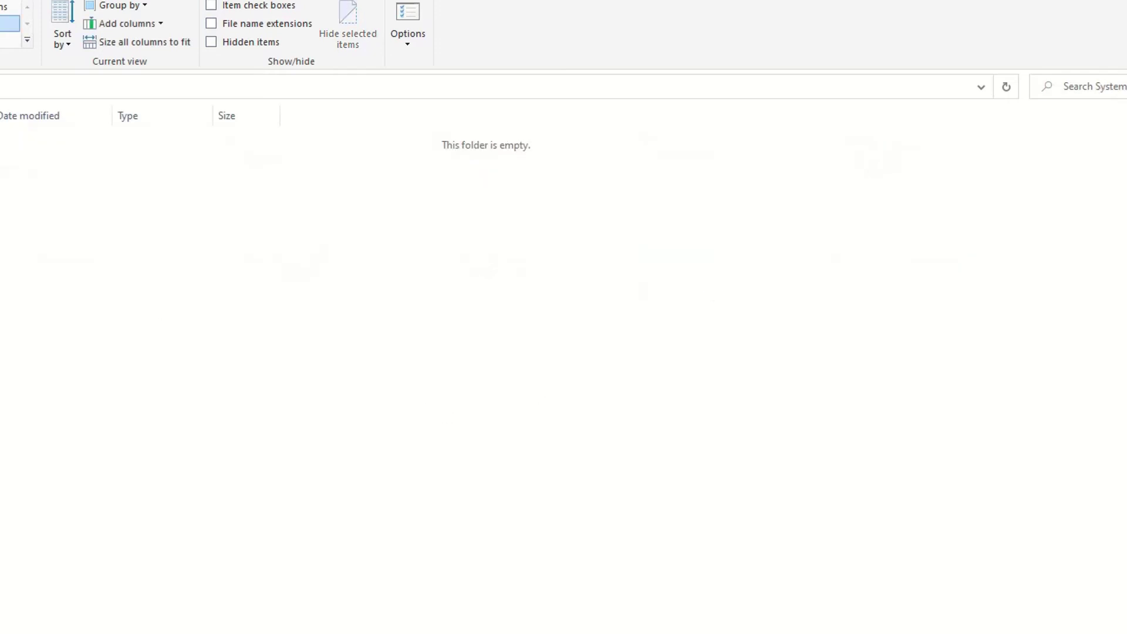
key(alt+Left)
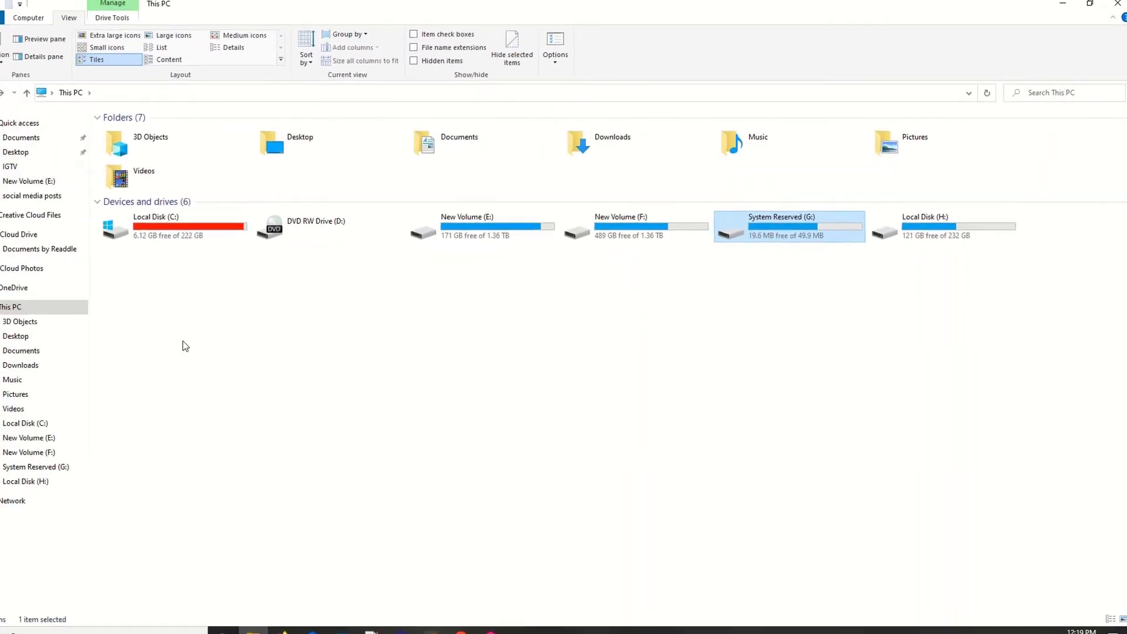
key(alt+Left)
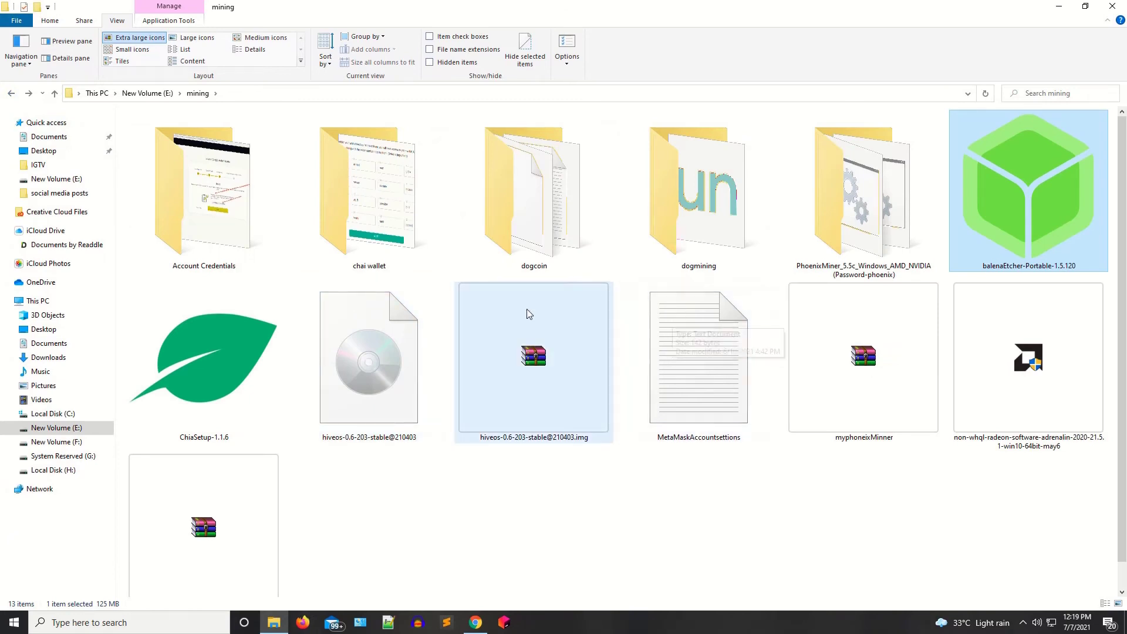
double_click(1037, 230)
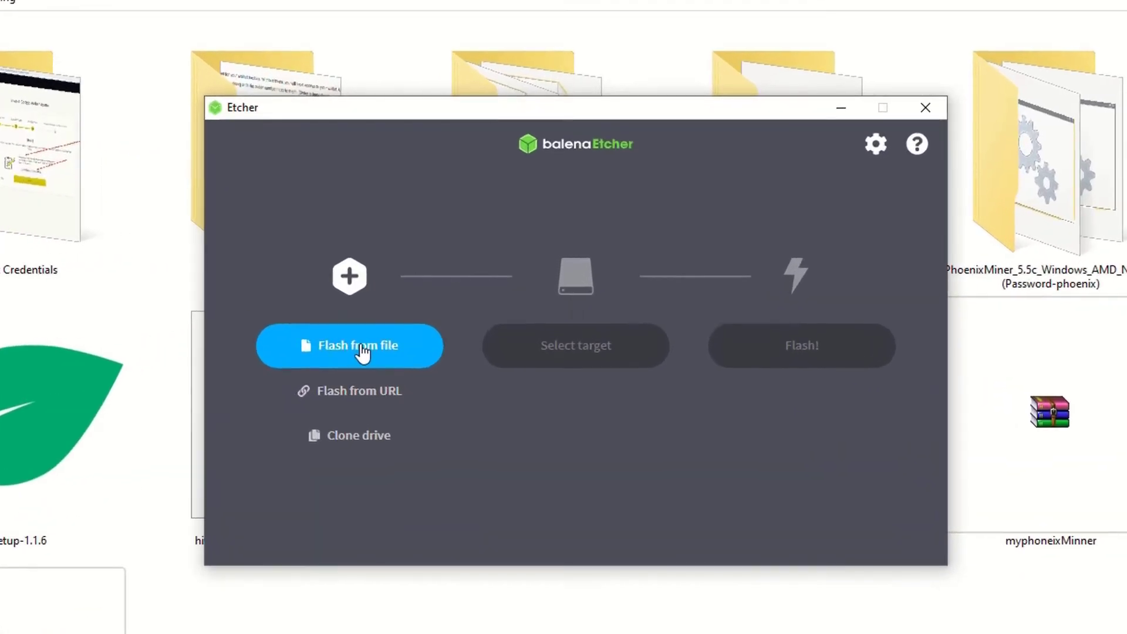
click(428, 318)
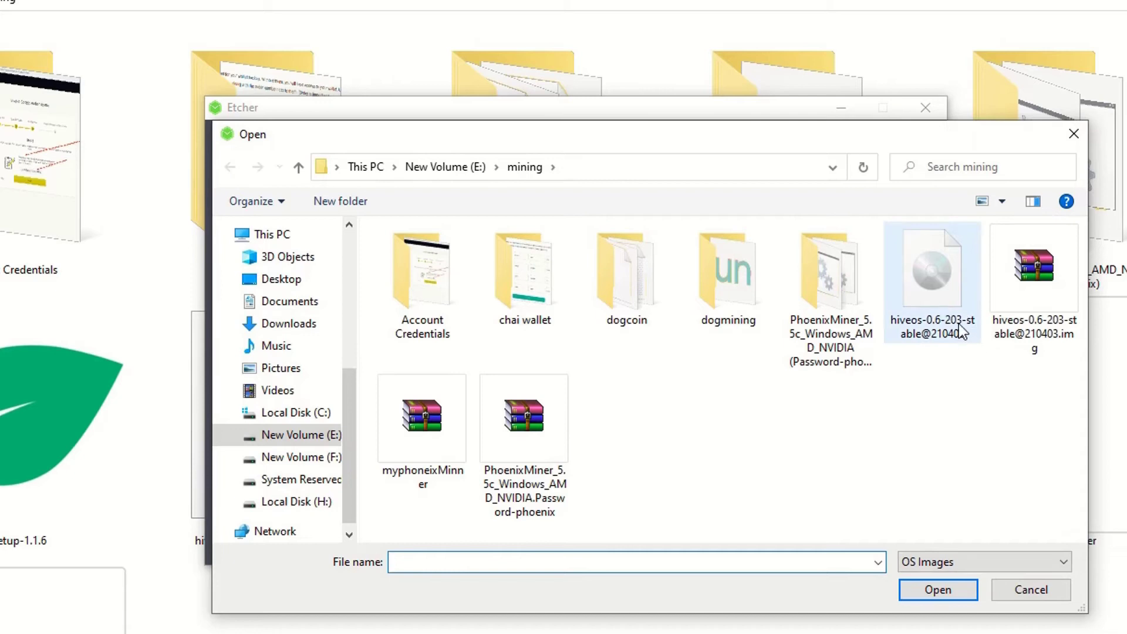
double_click(934, 342)
click(594, 355)
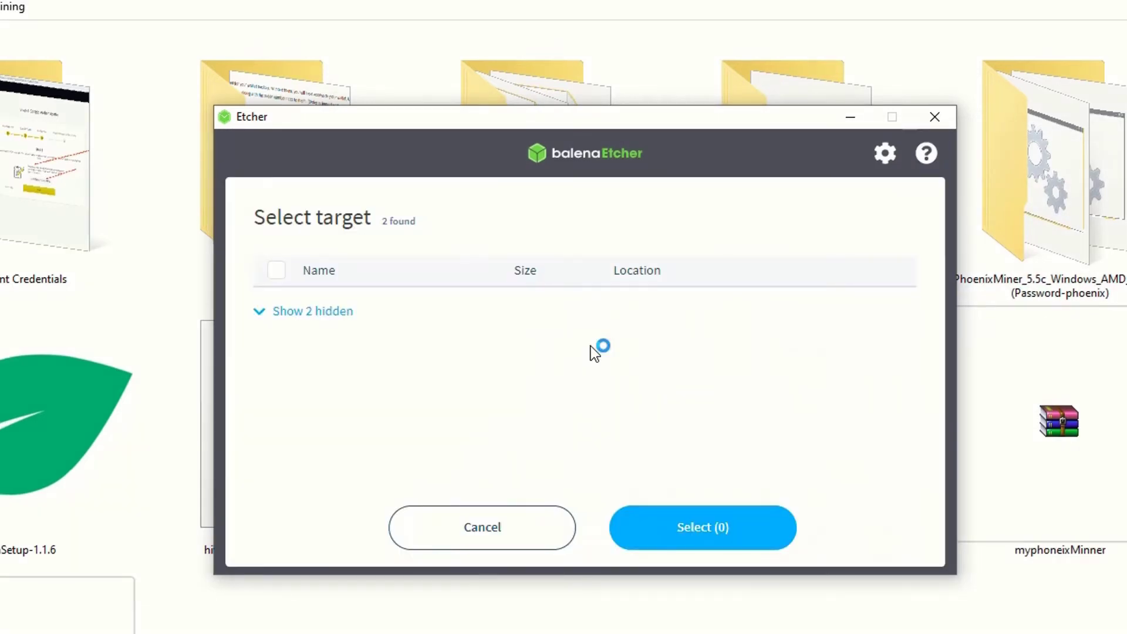
- Reveal the hidden drives and select Samsung SSD 850 EVO 250GB as the flash target
click(486, 529)
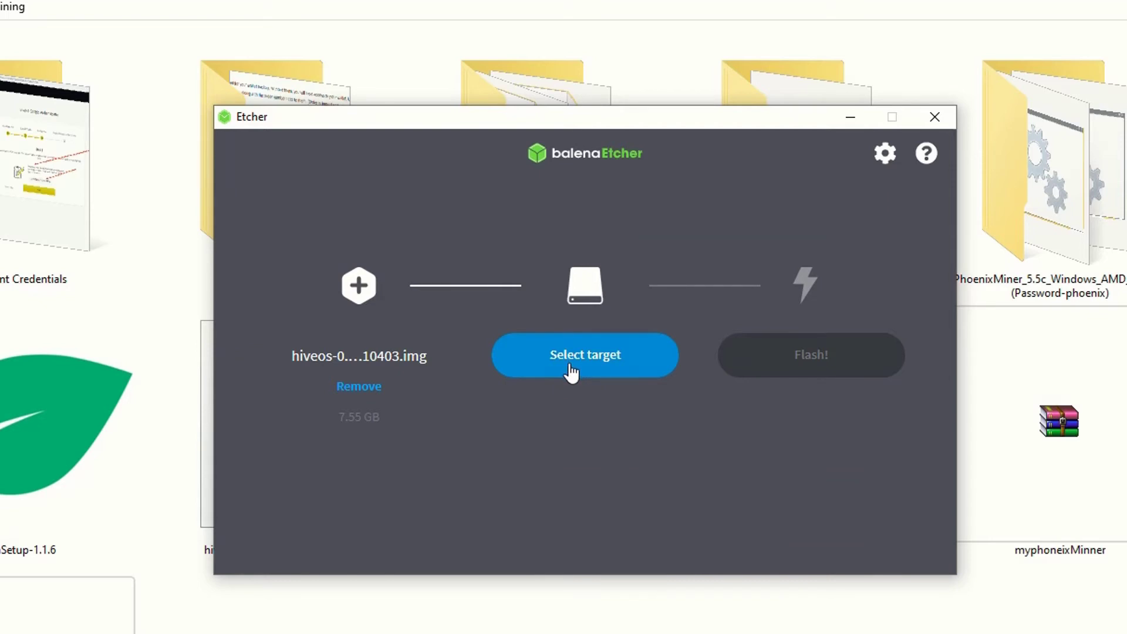
click(580, 357)
click(263, 312)
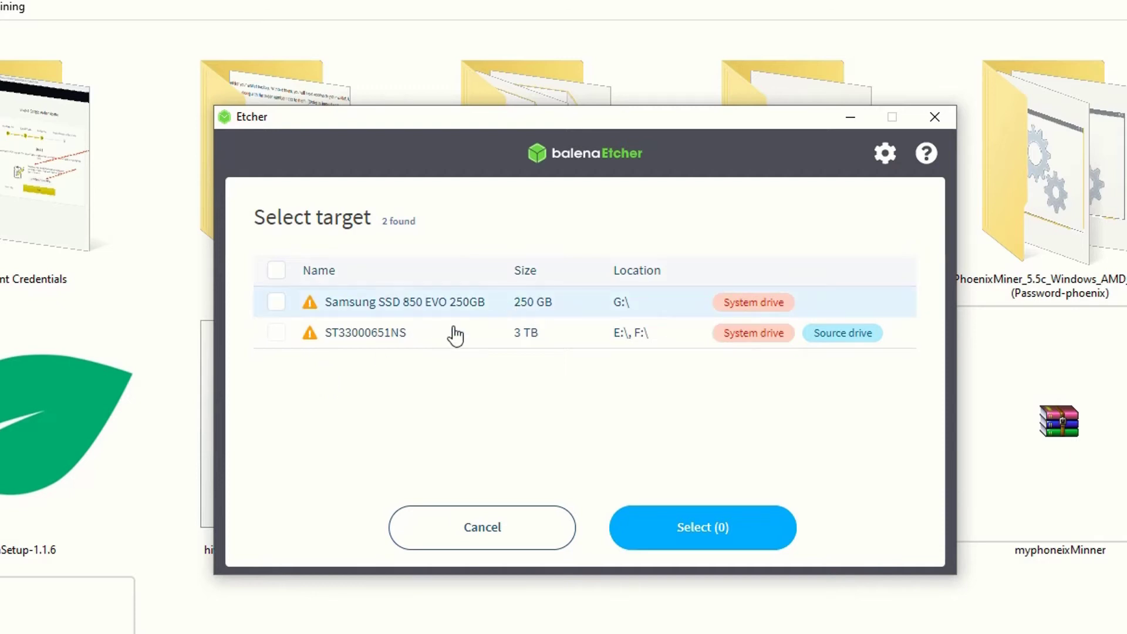
click(277, 303)
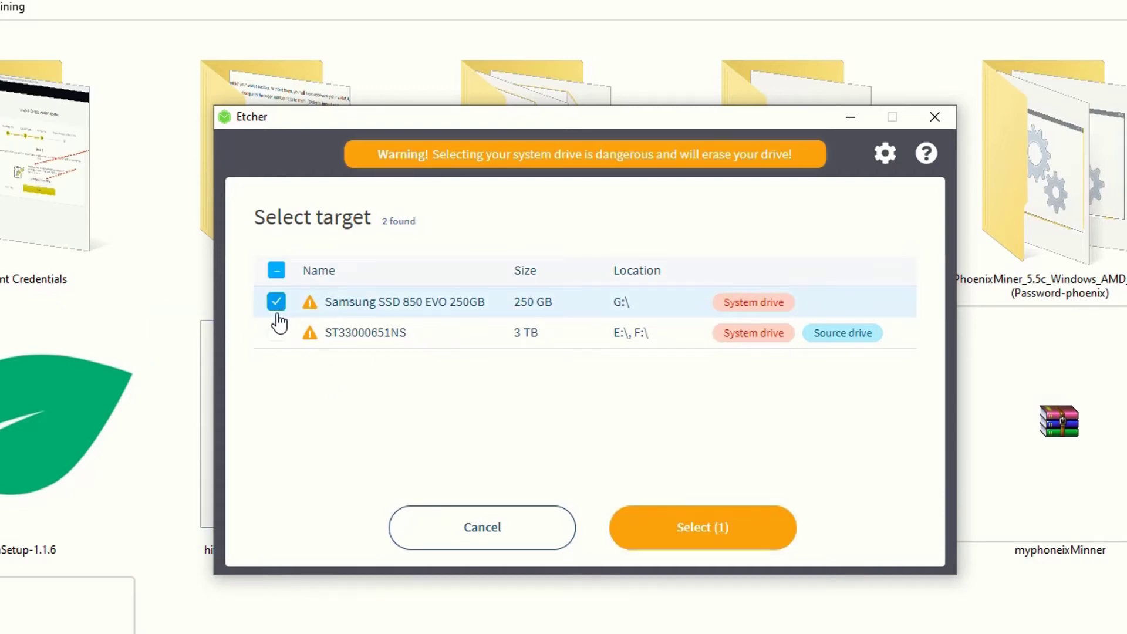
click(699, 530)
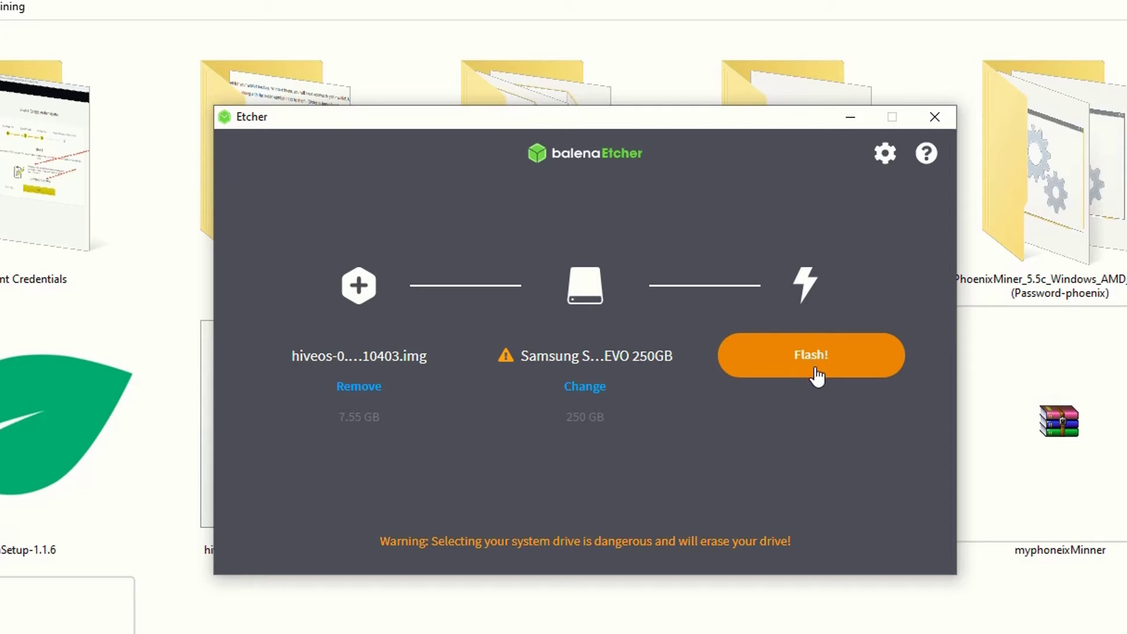
- Flash the Hive OS image to the Samsung drive, accepting the system-drive erase warning
click(816, 373)
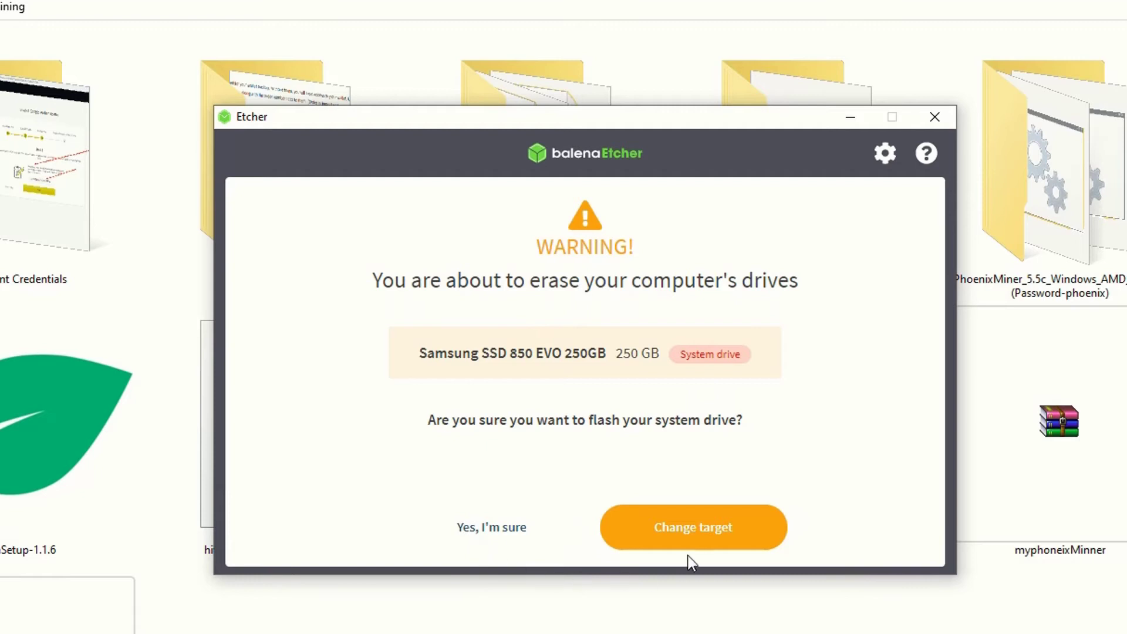
click(508, 532)
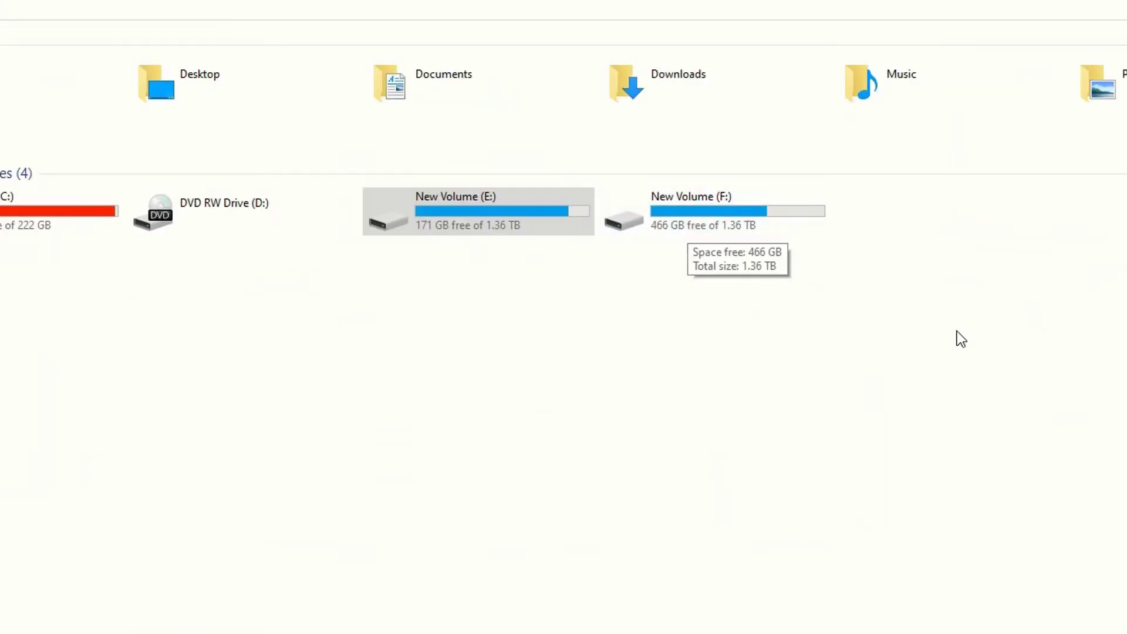
- Move the balenaEtcher flashing window down and to the left to uncover the drive list
key(alt+Tab)
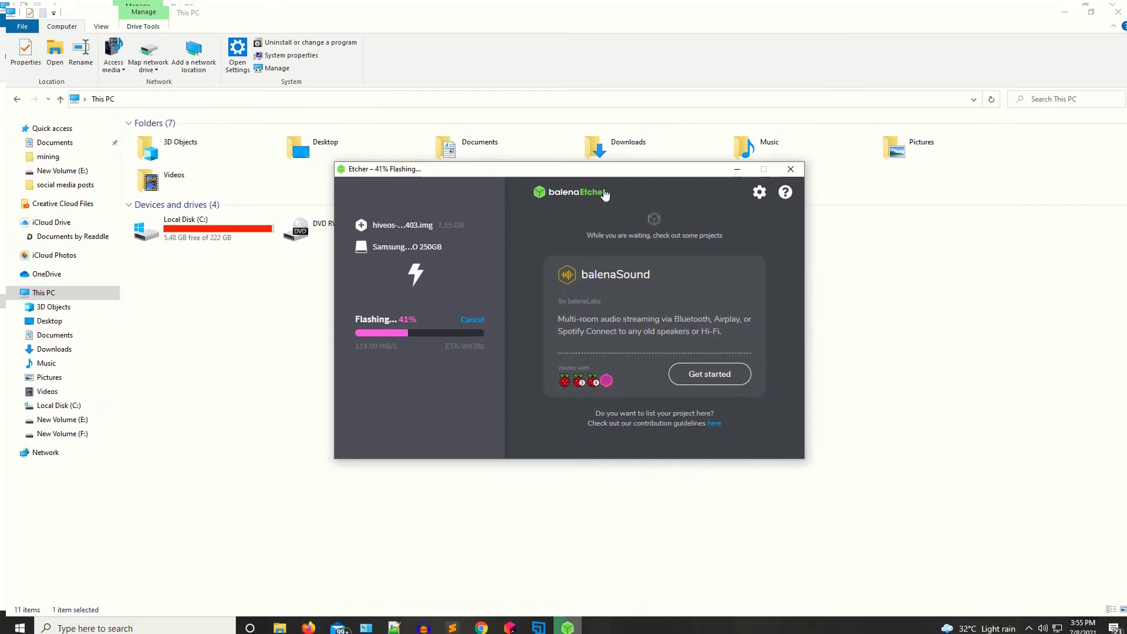
drag(606, 194, 622, 284)
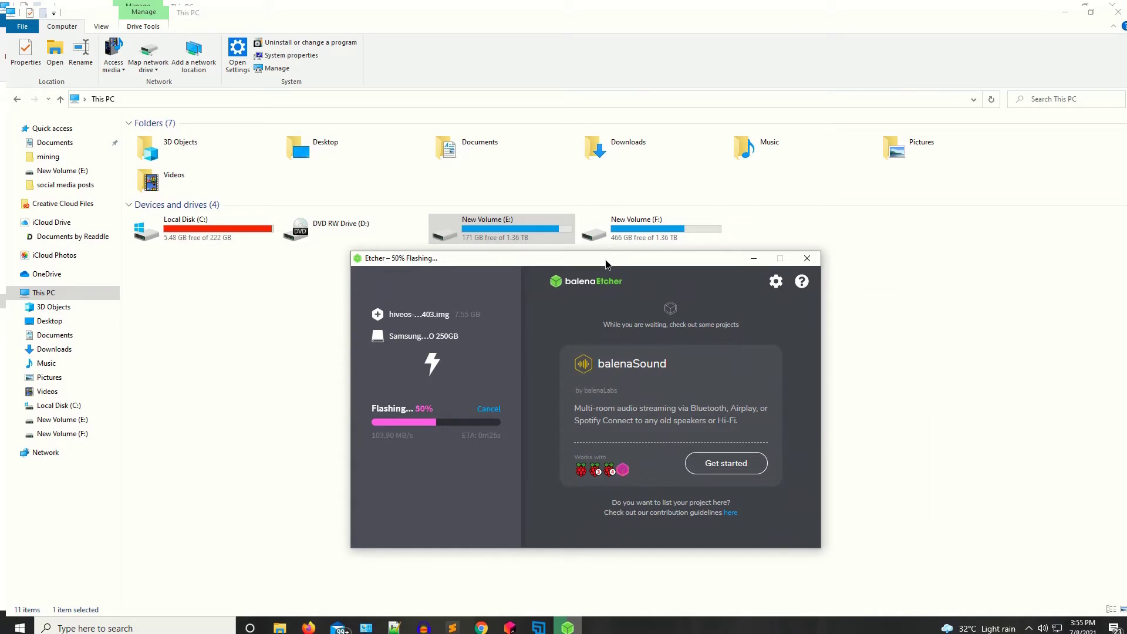
drag(607, 264, 556, 271)
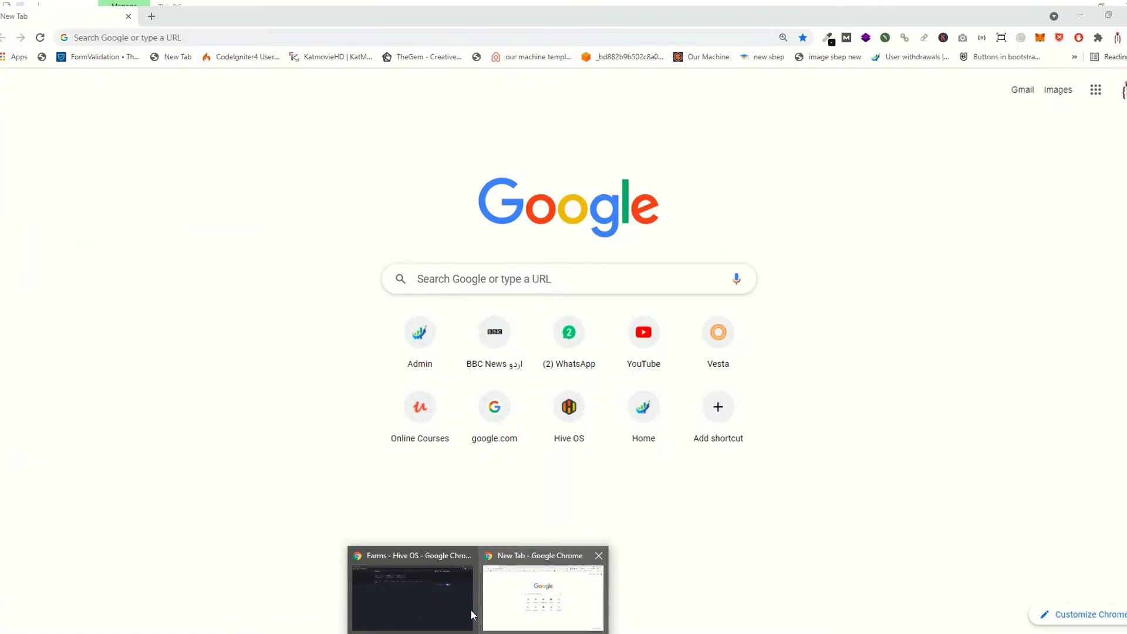
- Create and save a new Hive OS farm named 'Adl'
click(470, 609)
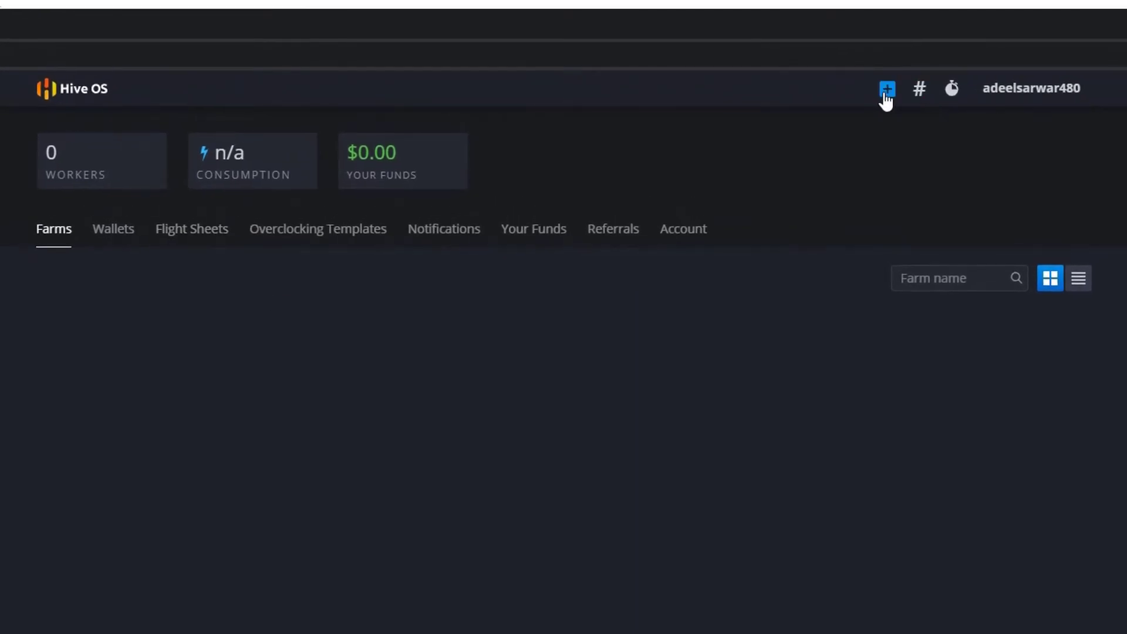
click(887, 90)
click(415, 390)
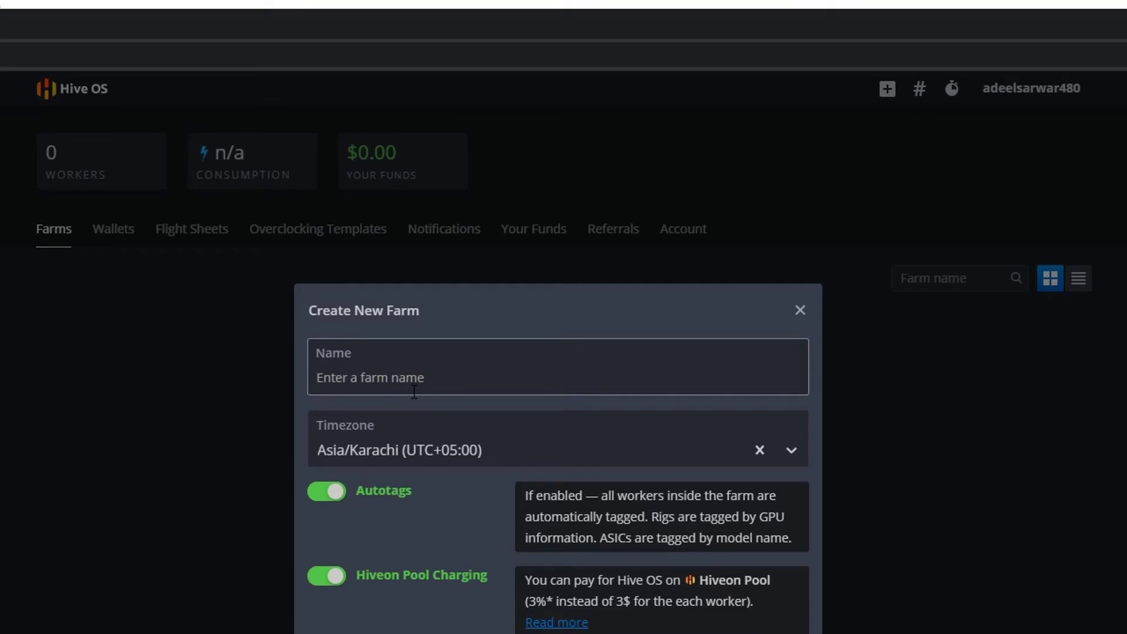
text(A)
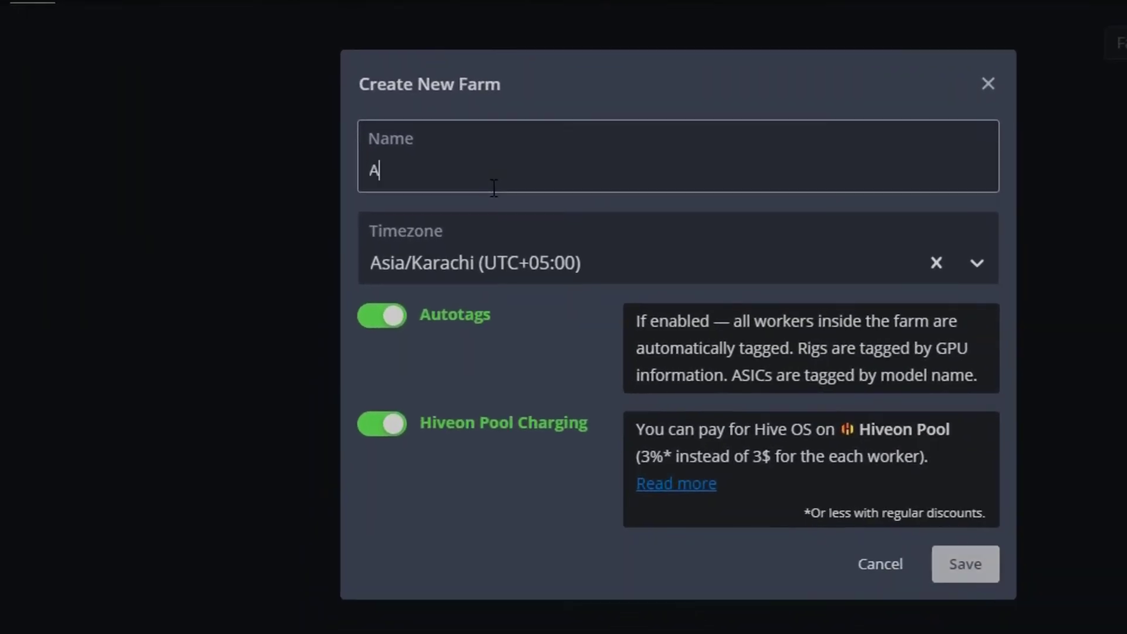
text(dl)
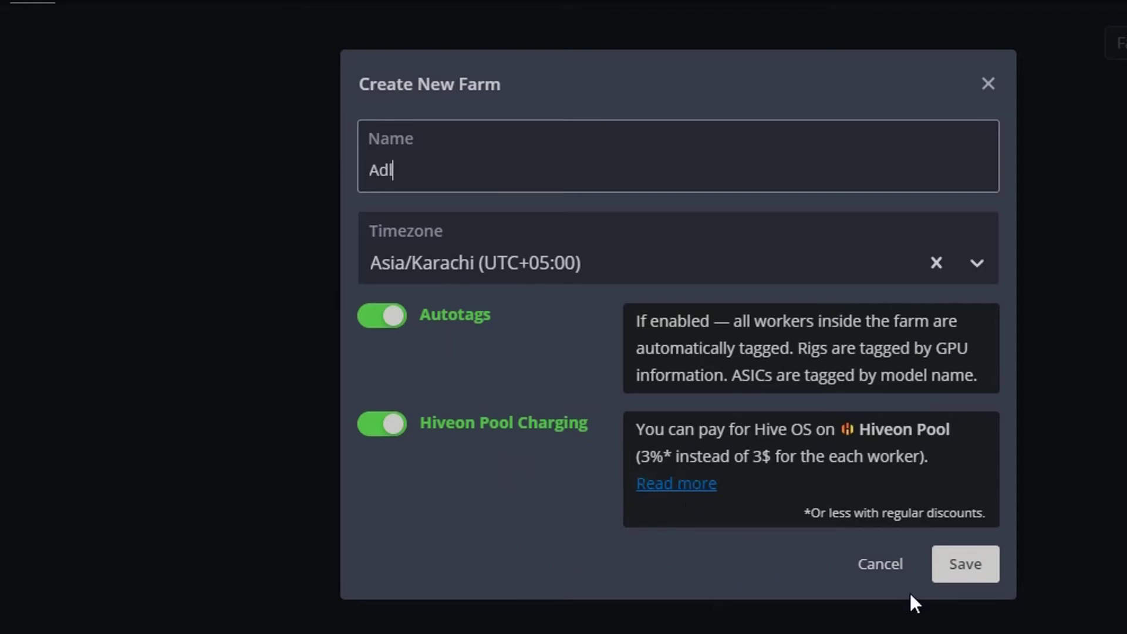
click(949, 566)
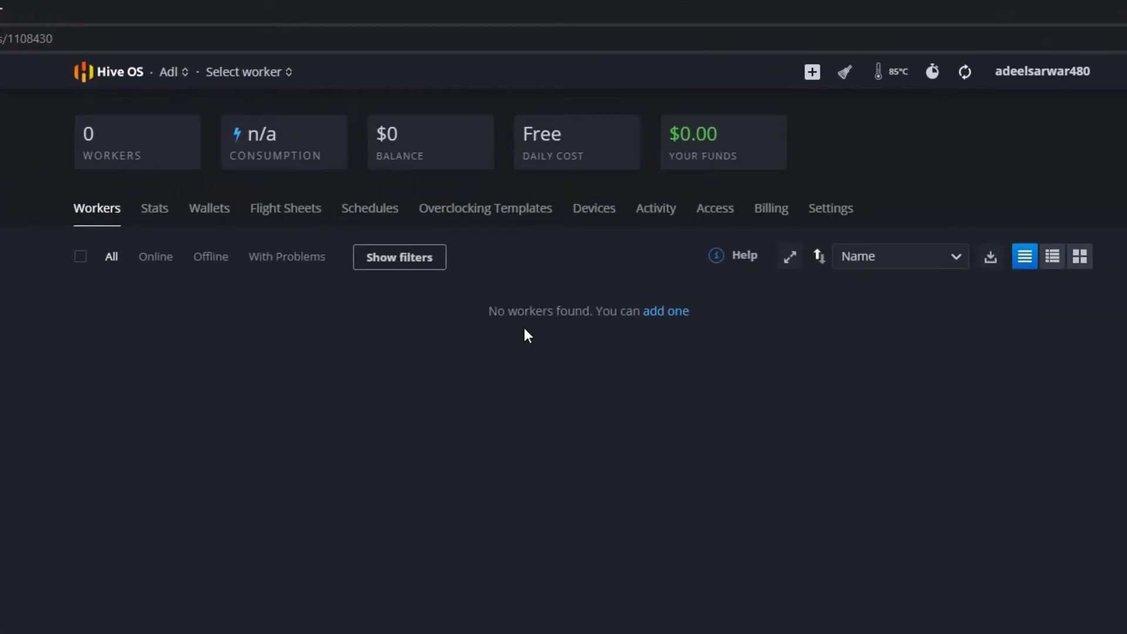
- Open the Add New Worker form, then close the finished balenaEtcher window
click(675, 316)
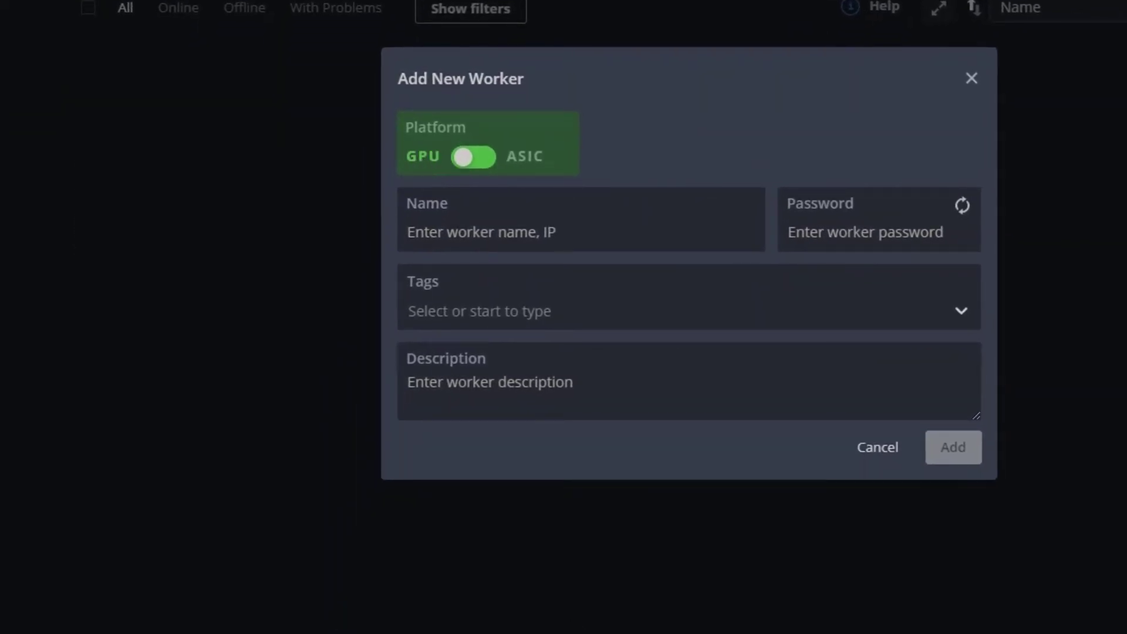
key(alt+Tab)
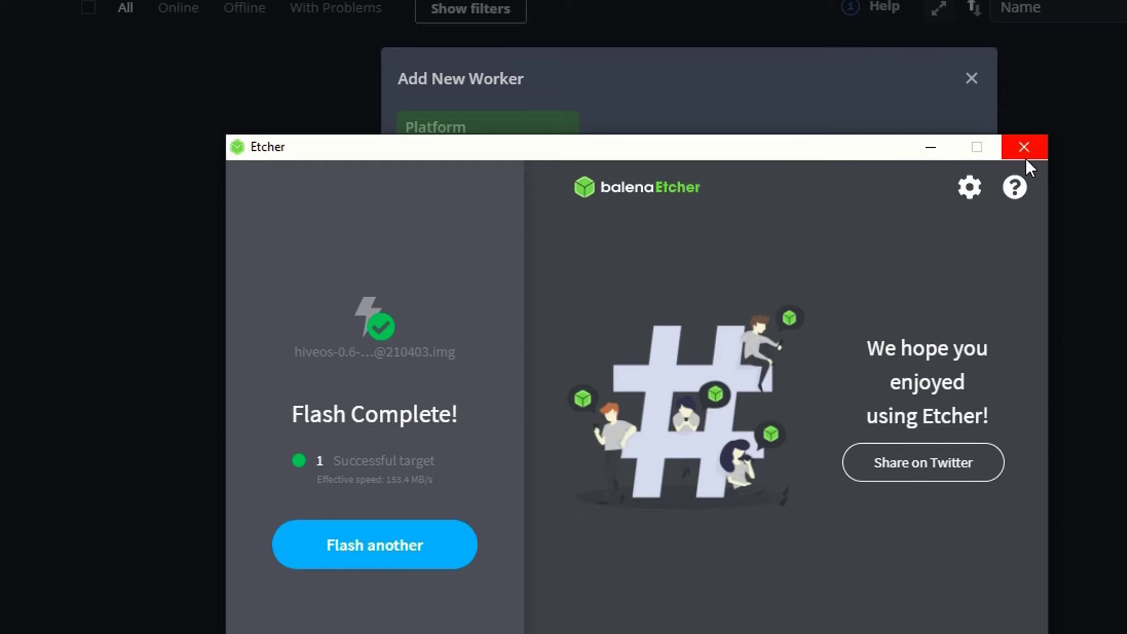
click(1016, 147)
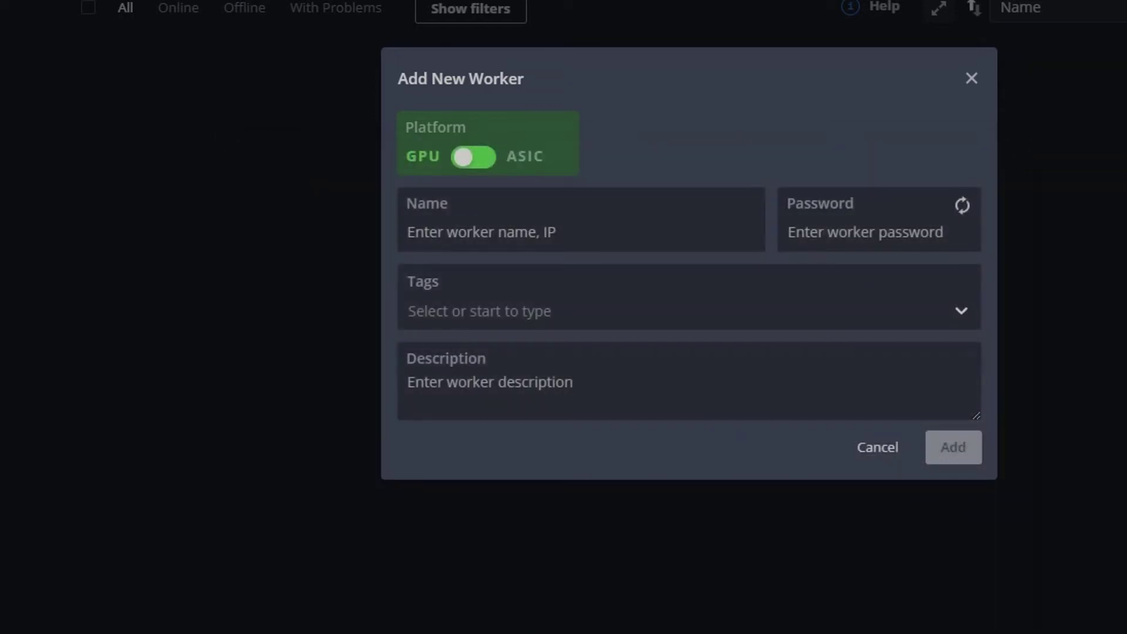
- Enter 'myFirst worker' as the new worker's name
click(472, 234)
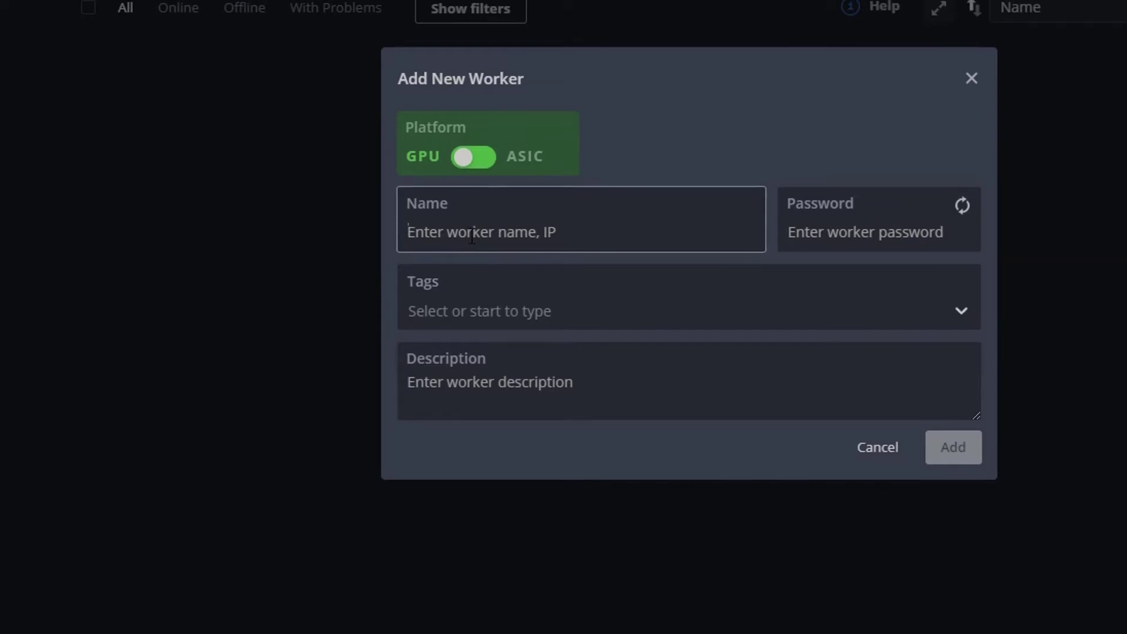
text(myFirst S)
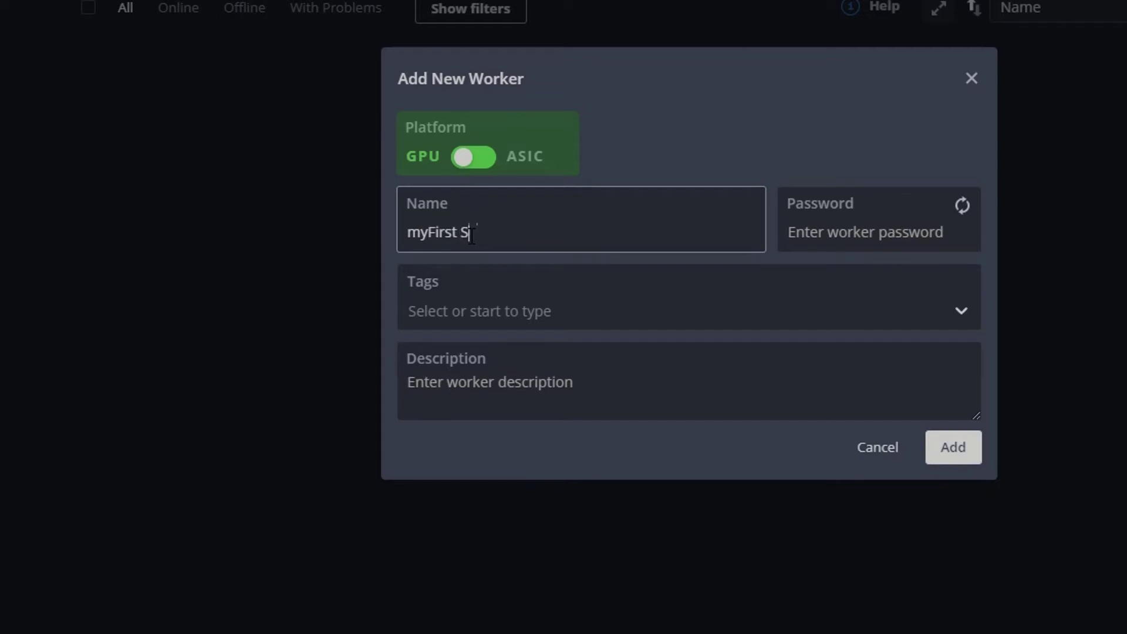
key(BackSpace)
text(wok)
key(BackSpace)
text(rker)
- Add an AMD tag and a green Nvidia tag to the worker
click(509, 302)
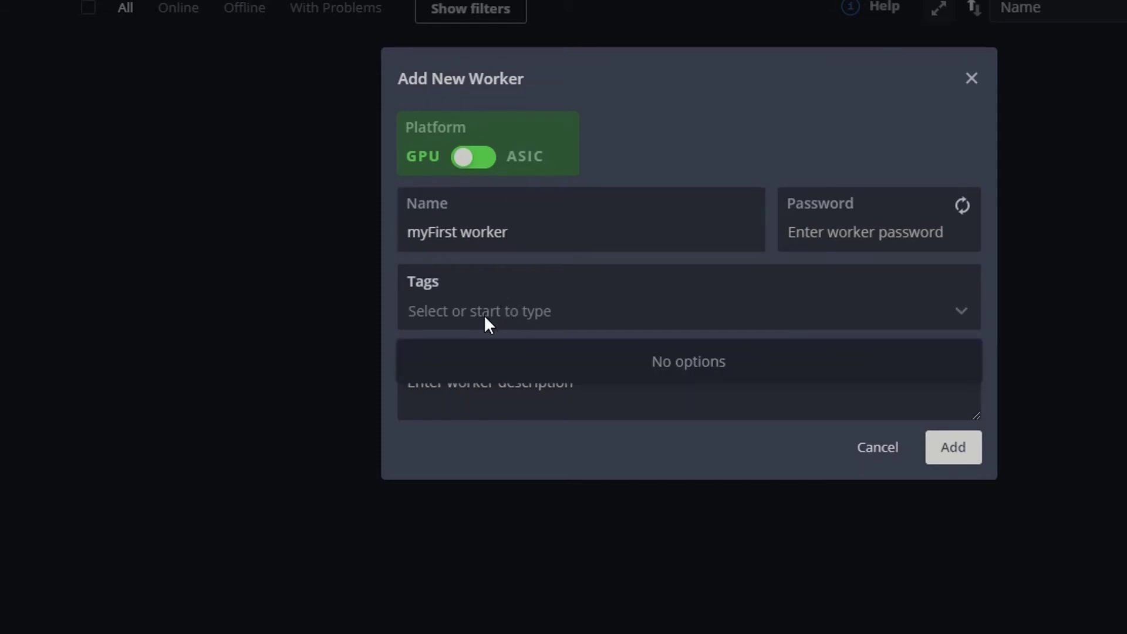
text(AMD)
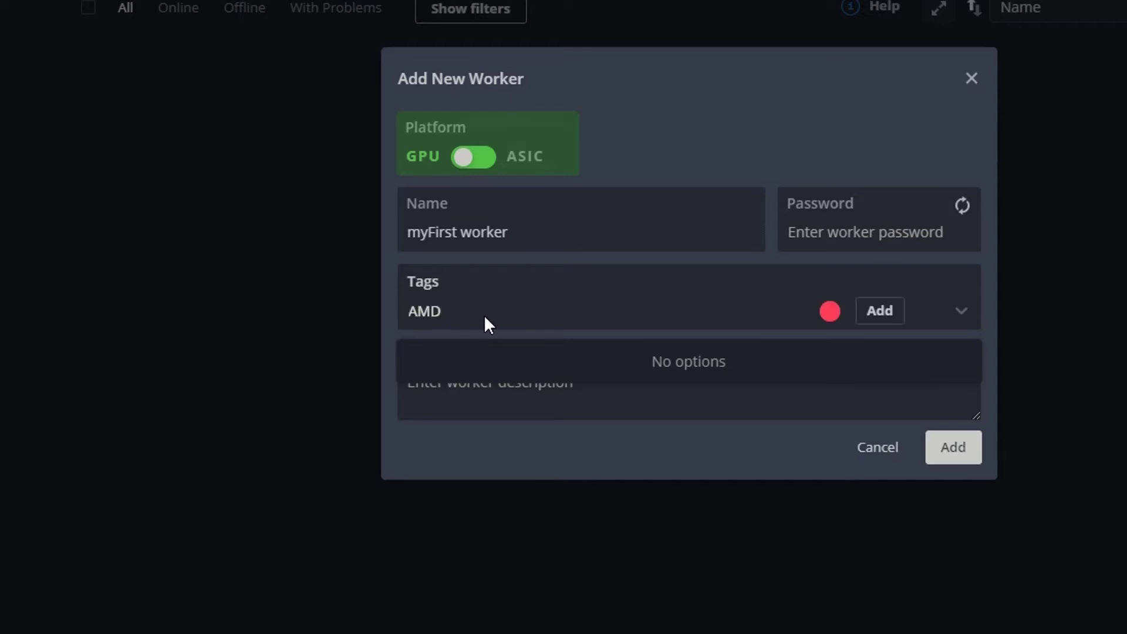
click(878, 316)
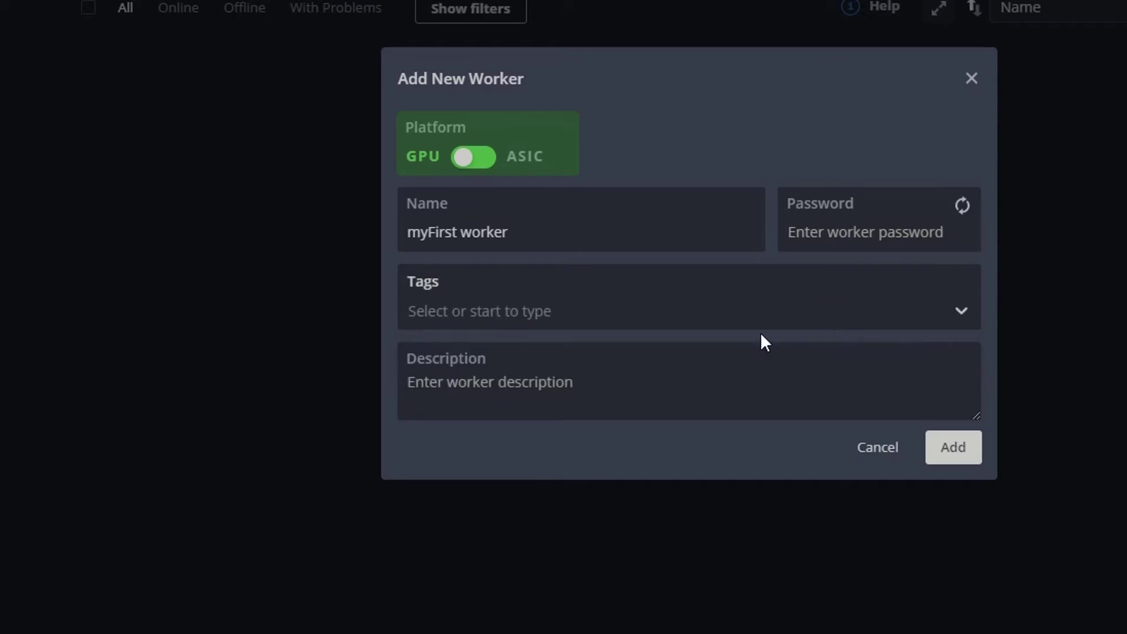
click(525, 323)
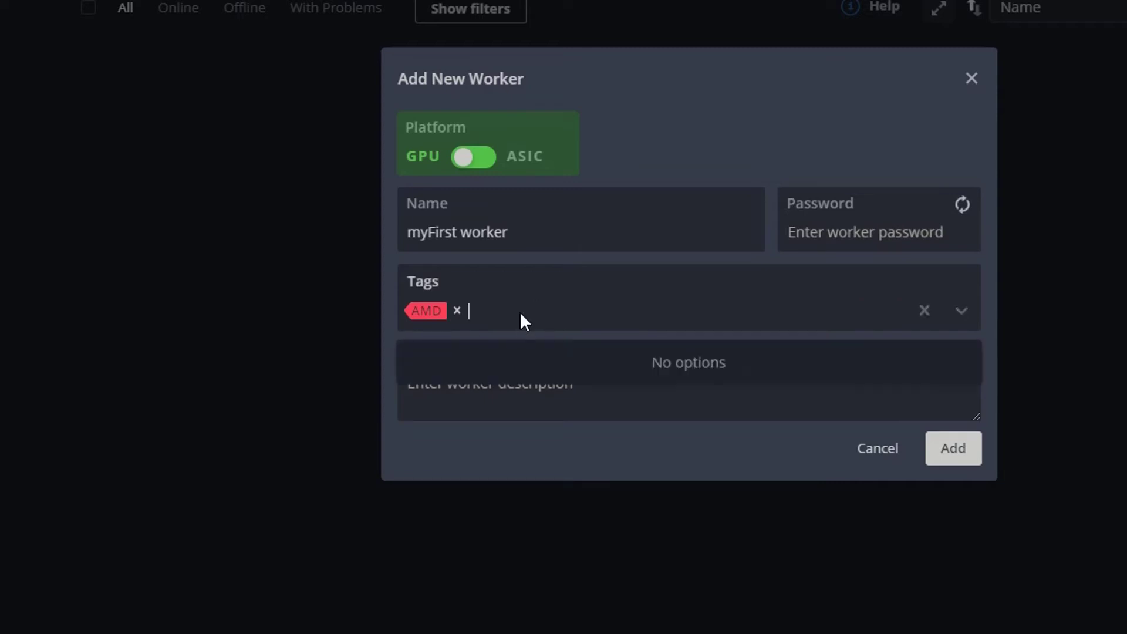
text(Nvidia)
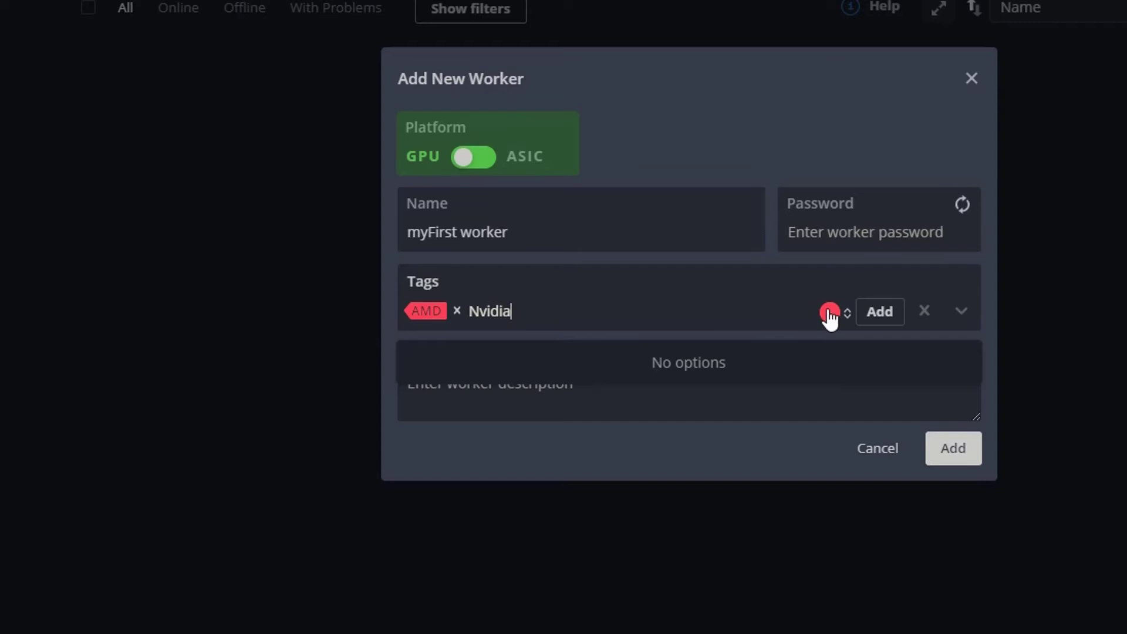
click(829, 315)
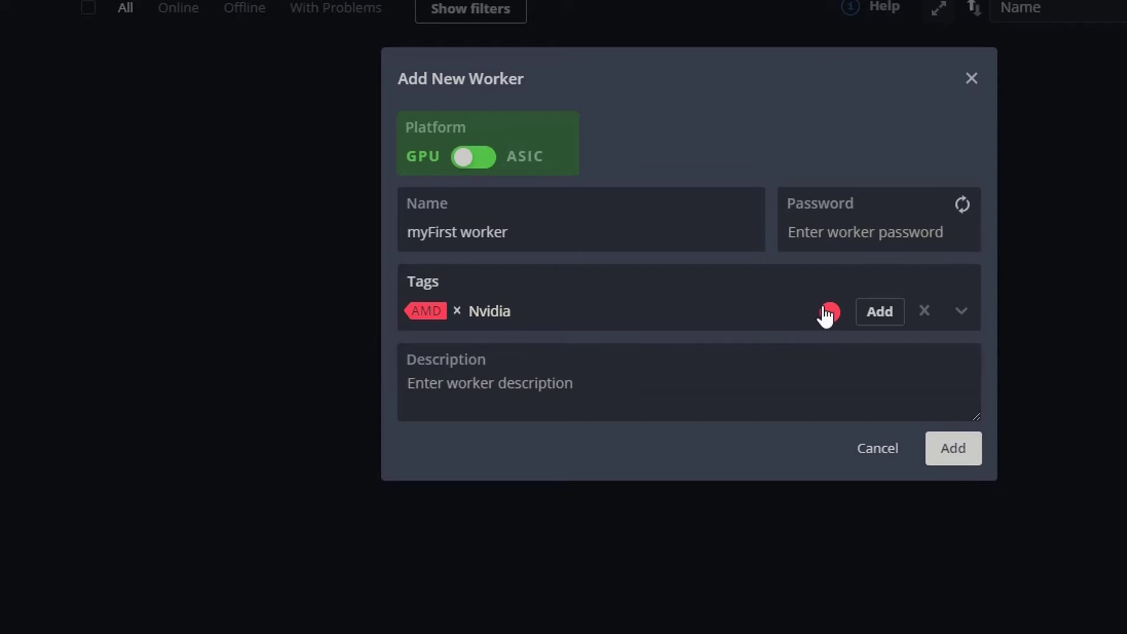
click(591, 346)
click(889, 327)
- Enter 'GPU mining' as the description and leave the password field empty
click(475, 401)
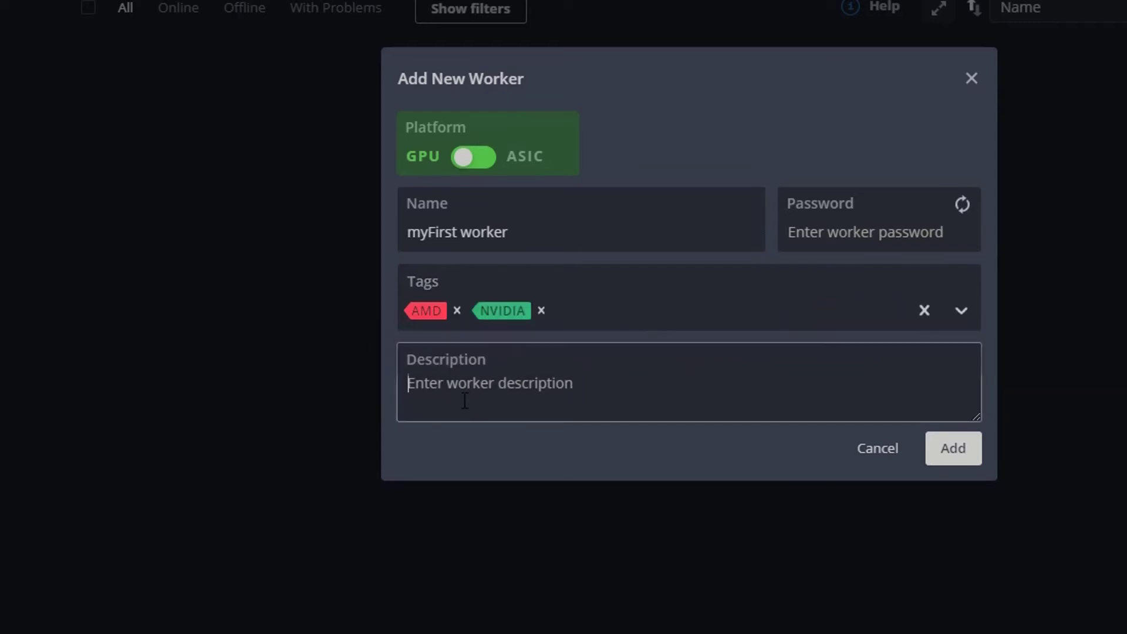
text(G)
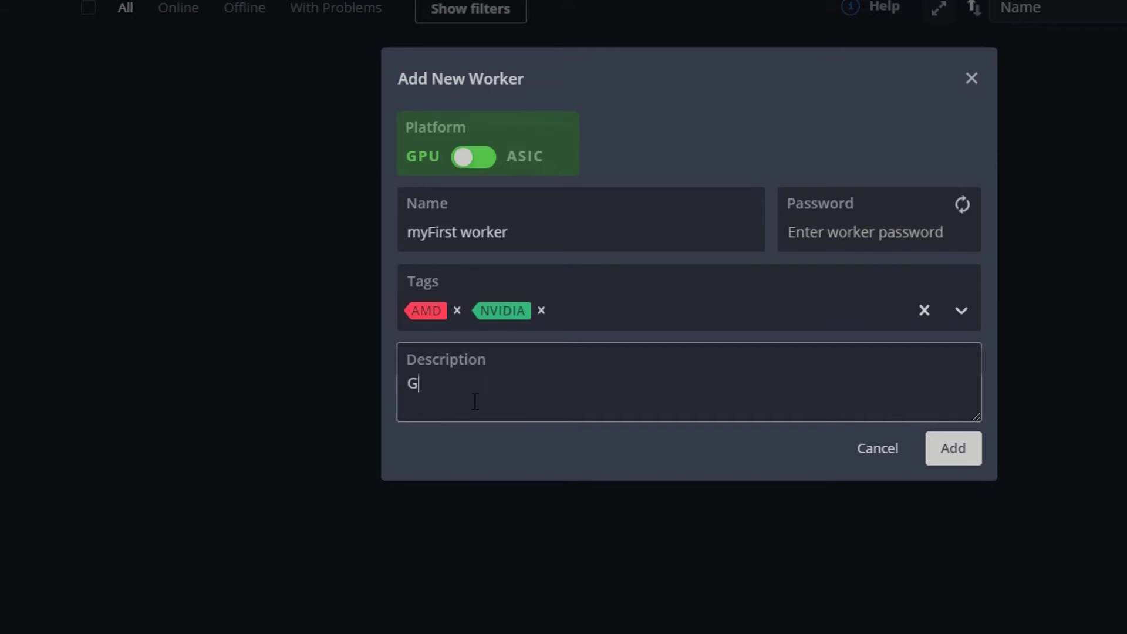
text(PU mining)
click(825, 231)
text(sdfsd)
key(ctrl+a)
key(BackSpace)
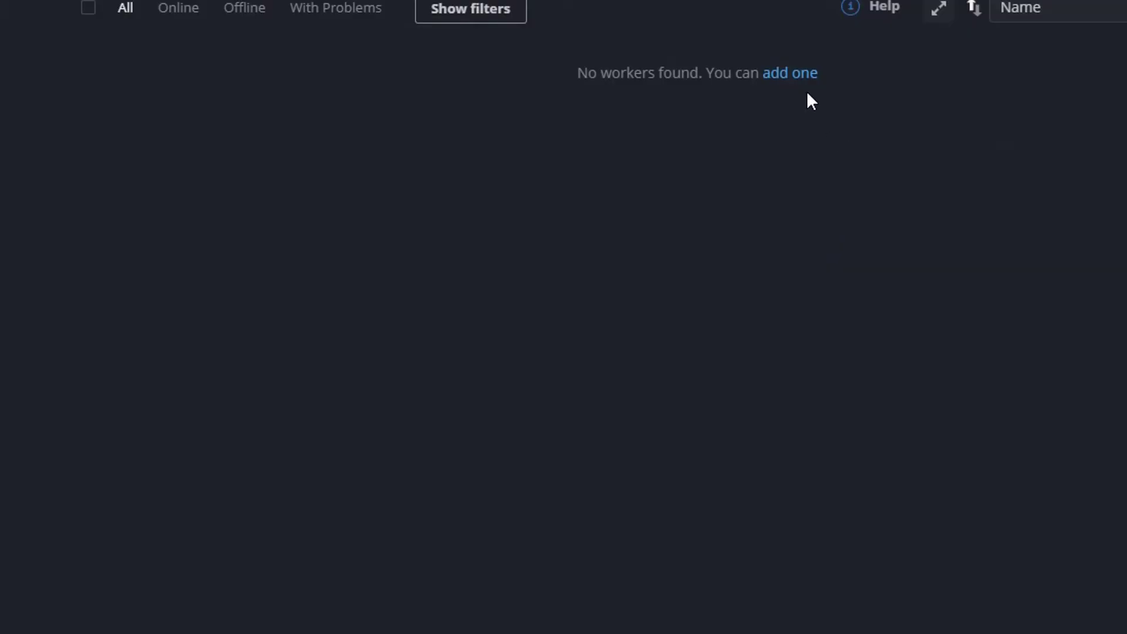
- Open a new worker form and name the worker 'Adl'
click(790, 73)
click(523, 238)
text(Adl)
key(Tab)
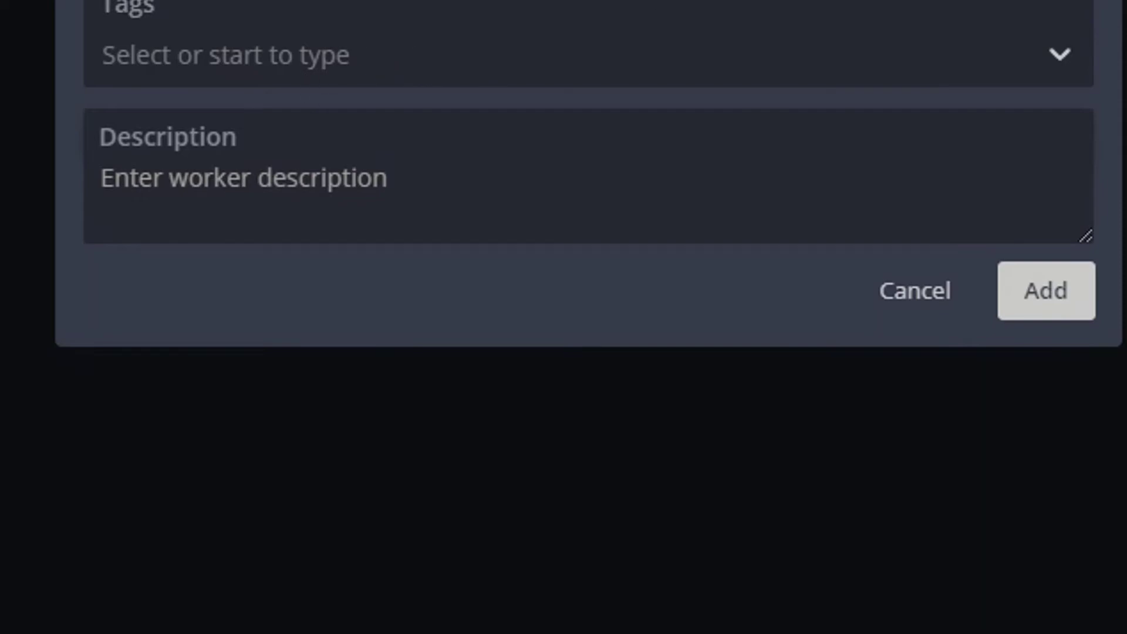
key(alt+Tab)
key(alt+Tab)
- Tag the worker AMD and NVIDIA, describe it as 'GPU mining', and add it
click(252, 69)
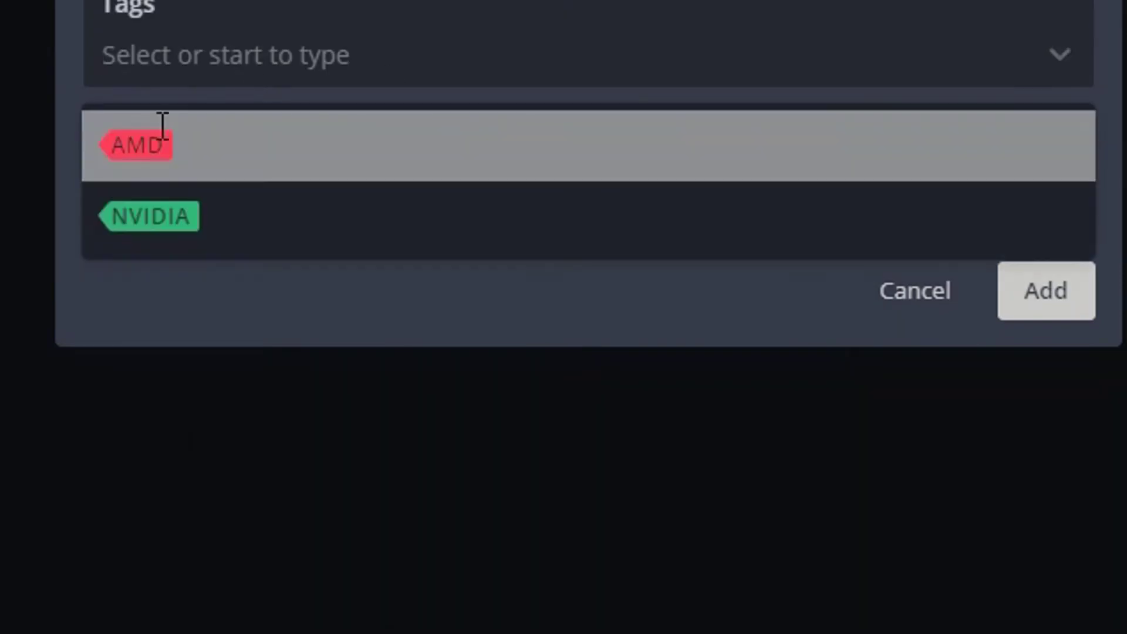
click(161, 122)
click(230, 124)
click(466, 177)
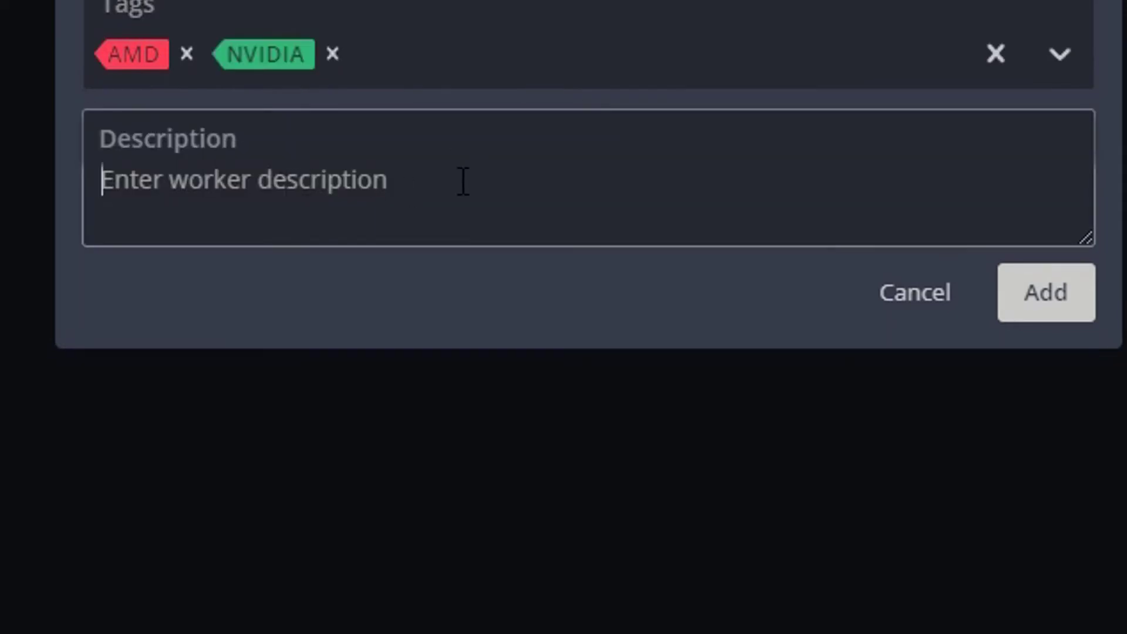
text(GPU mining)
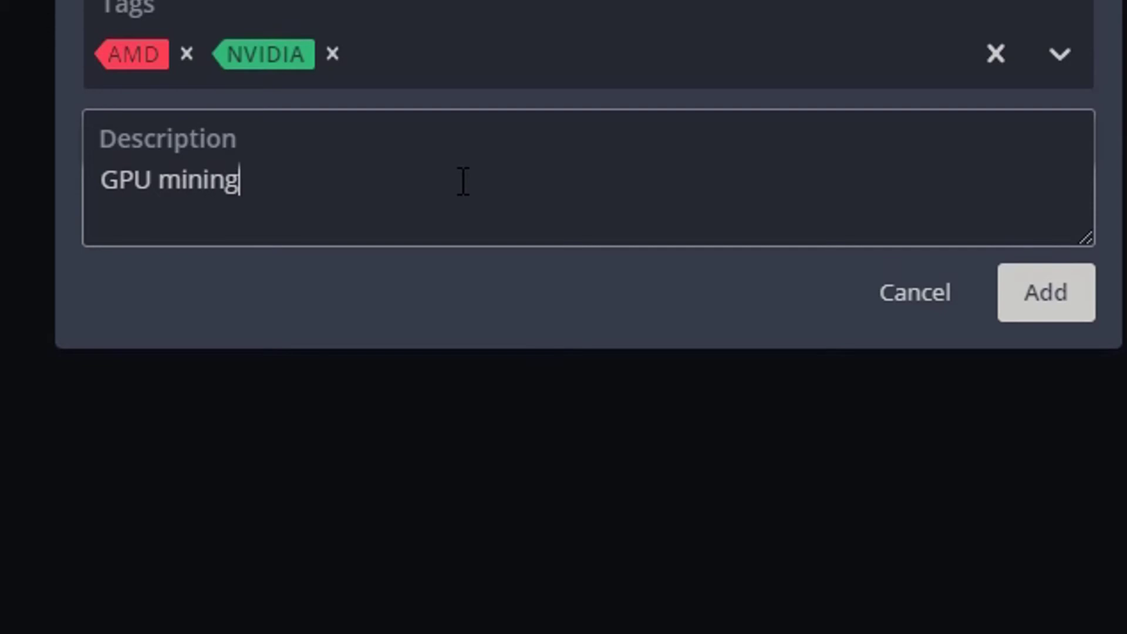
click(1057, 296)
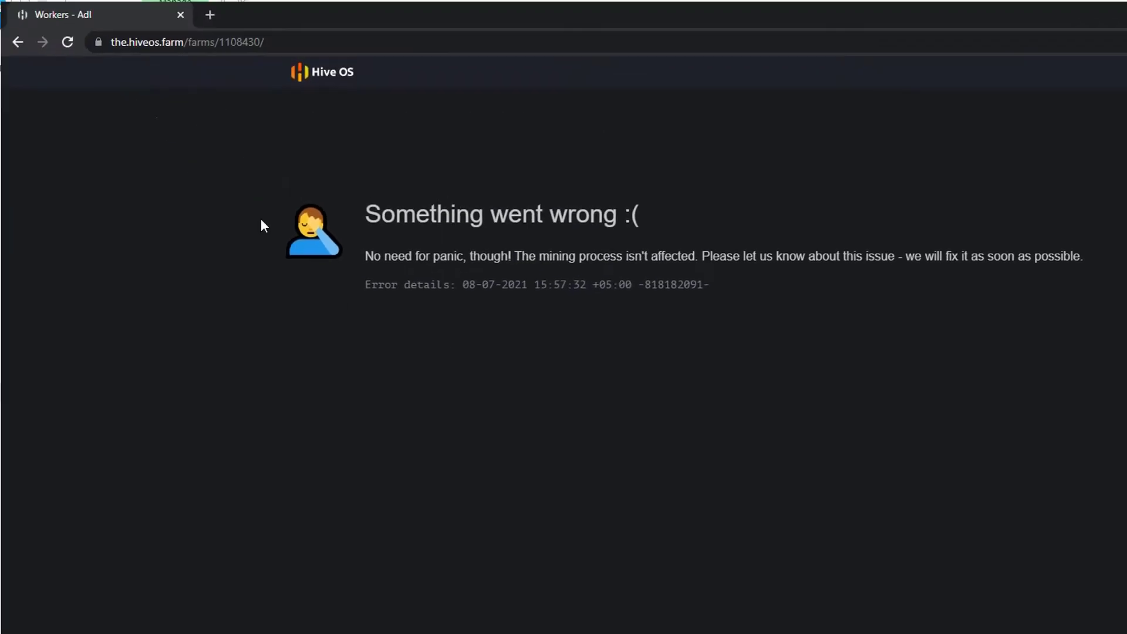
click(73, 48)
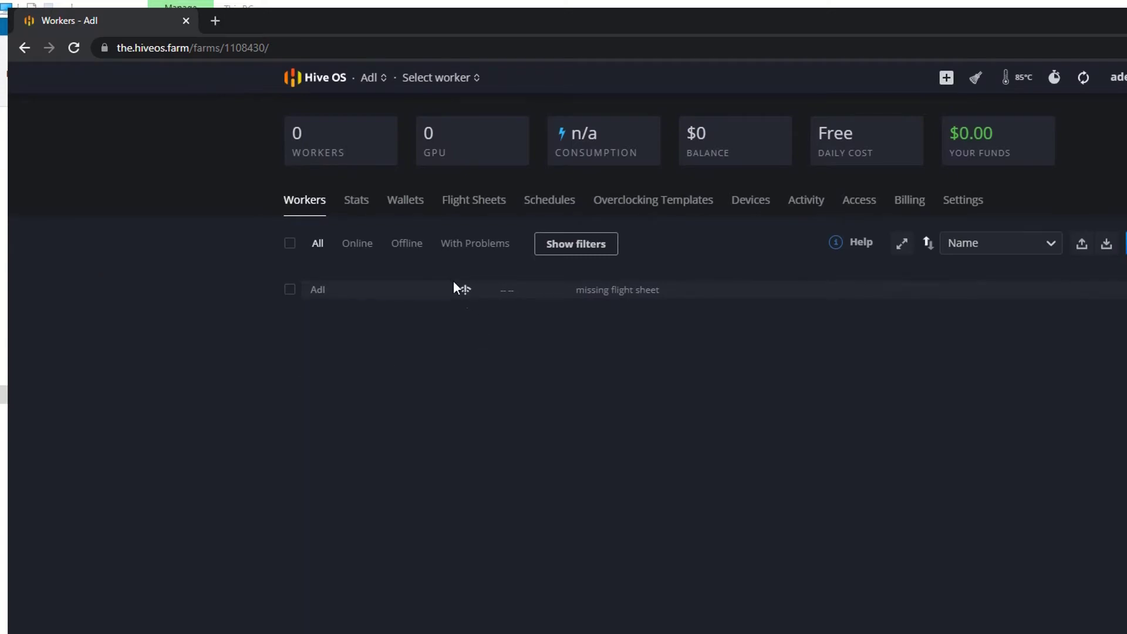
- Open worker Adl's details from the Workers list
click(462, 289)
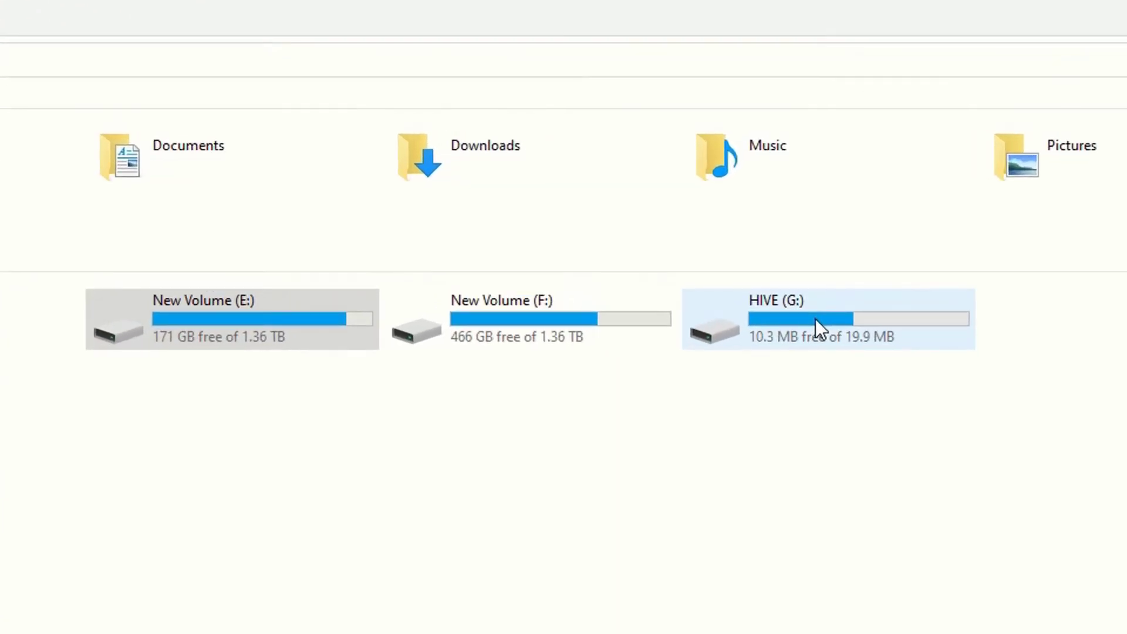
- Browse into the HIVE (G:) drive, then return to This PC
double_click(816, 319)
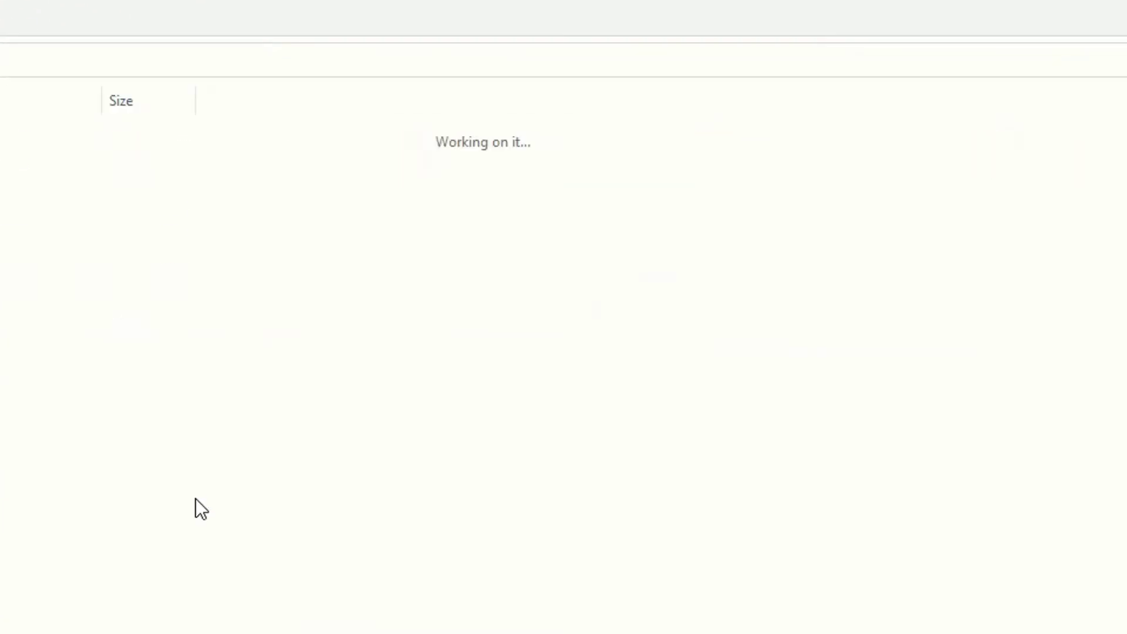
click(10, 195)
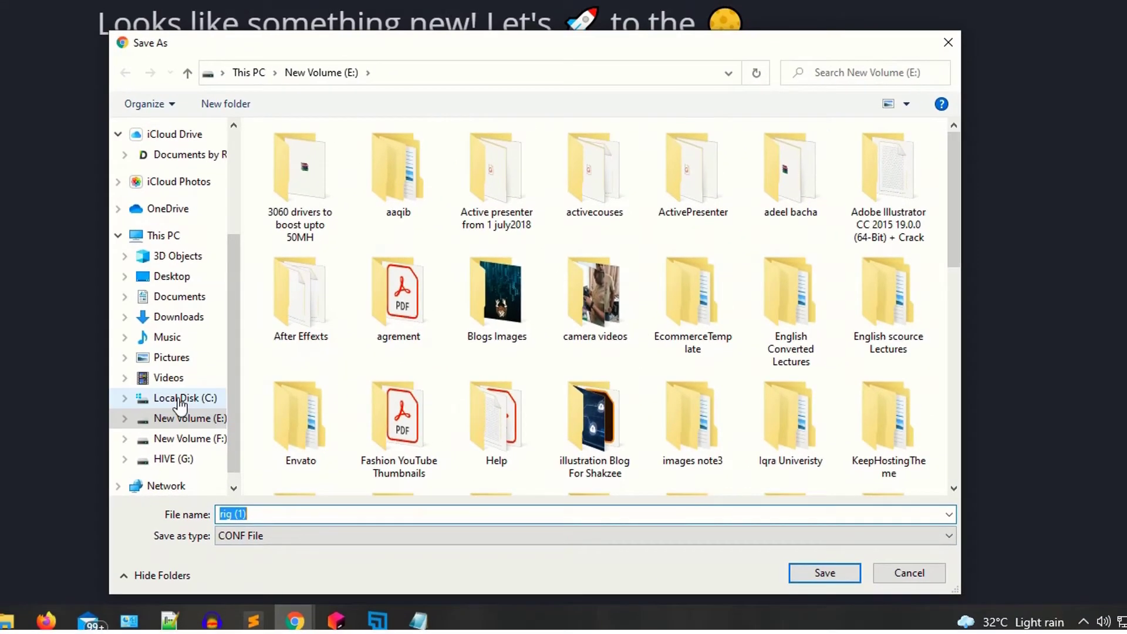
- Save the download as rig.conf at the root of the HIVE (G:) drive
scroll(179, 405, down, 1)
click(174, 433)
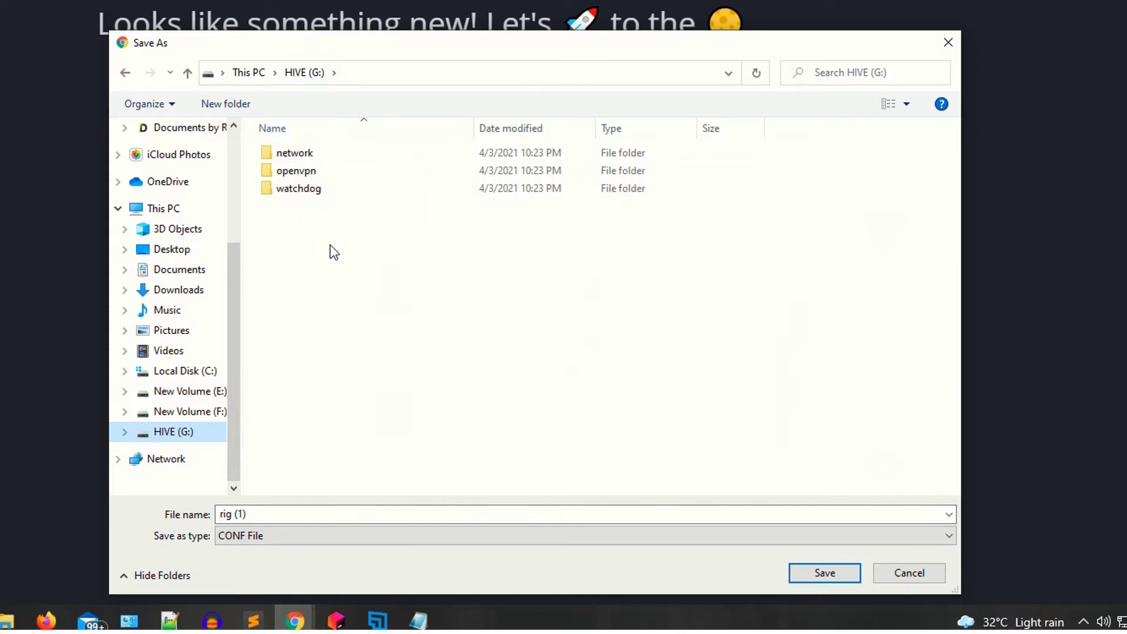
click(277, 513)
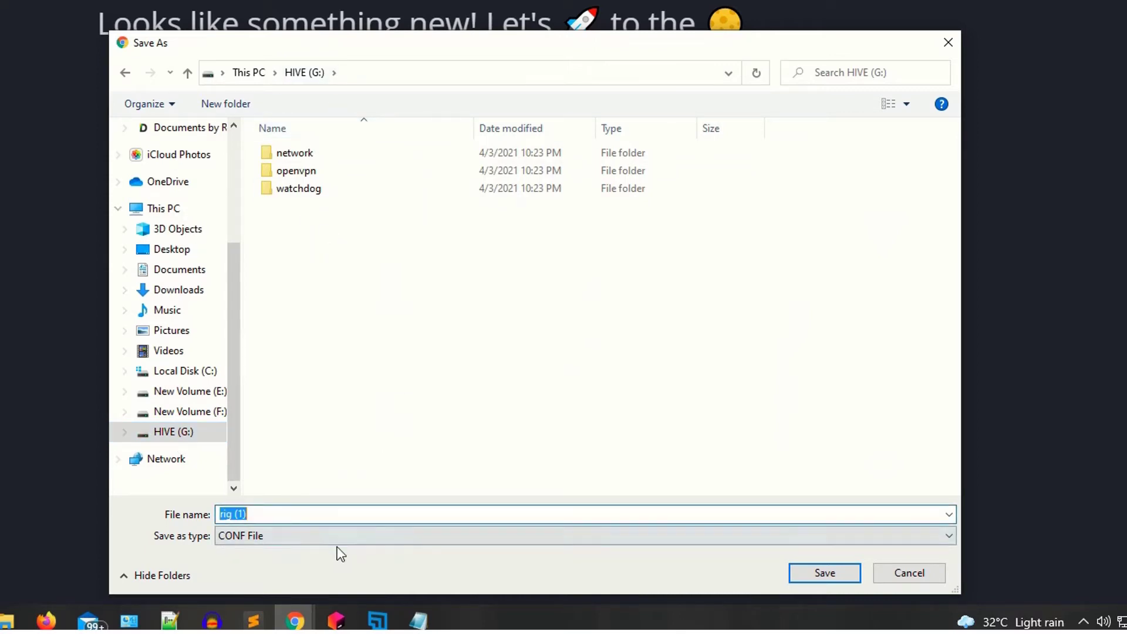
key(BackSpace)
key(ctrl+z)
key(End)
key(BackSpace)
key(BackSpace)
key(BackSpace)
key(BackSpace)
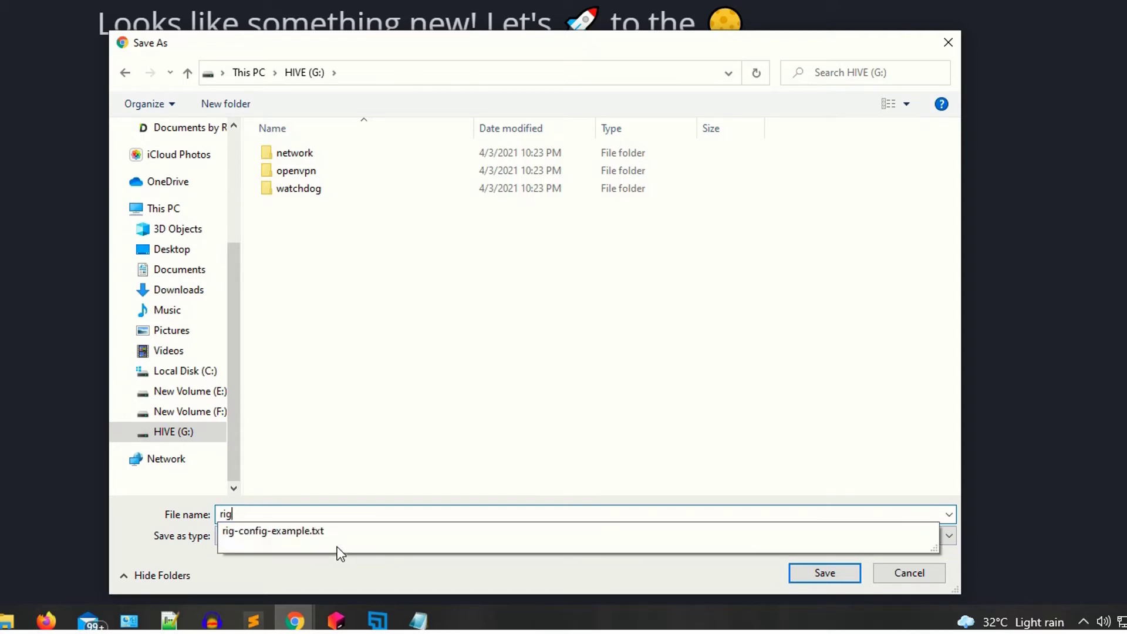
click(837, 583)
click(838, 583)
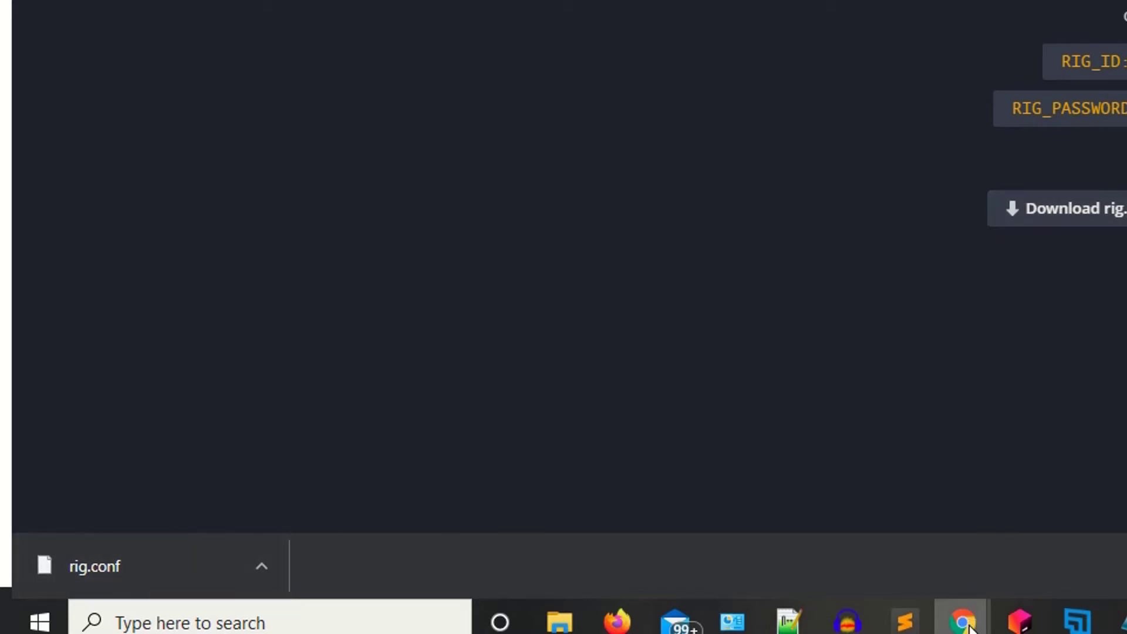
- Load worker Adl's page in the other Chrome window and show its Overview of the RTX 3060, RX 470 and RX 580
mouse_move(969, 627)
click(1063, 573)
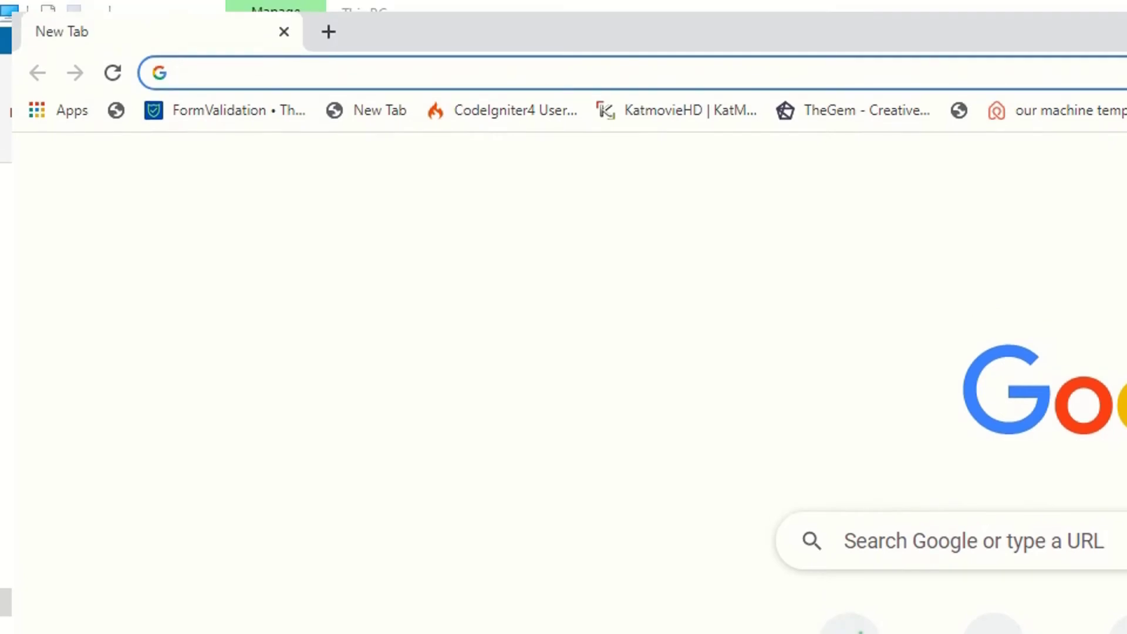
text(the.hiveos.farm/farms/1108430/workers/2219411/)
key(Return)
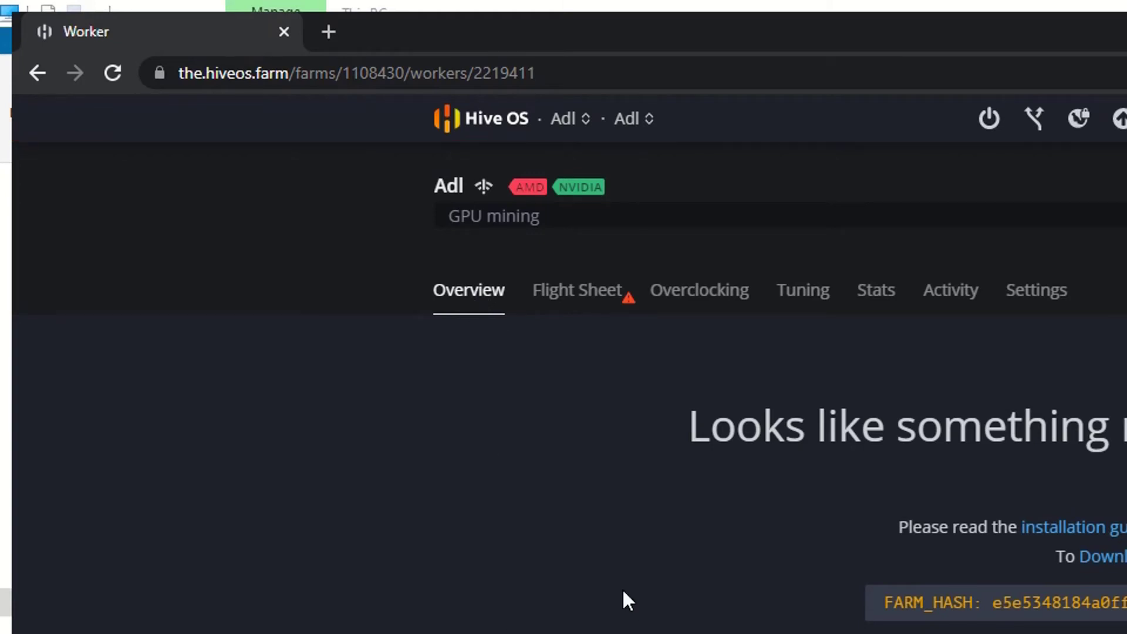
click(570, 300)
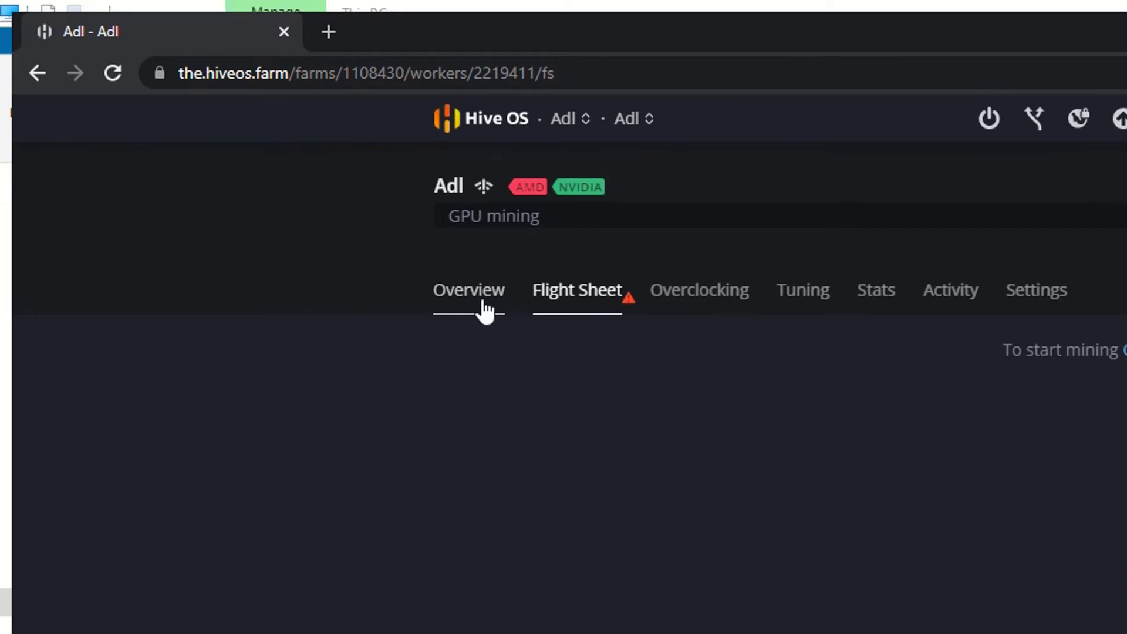
click(469, 367)
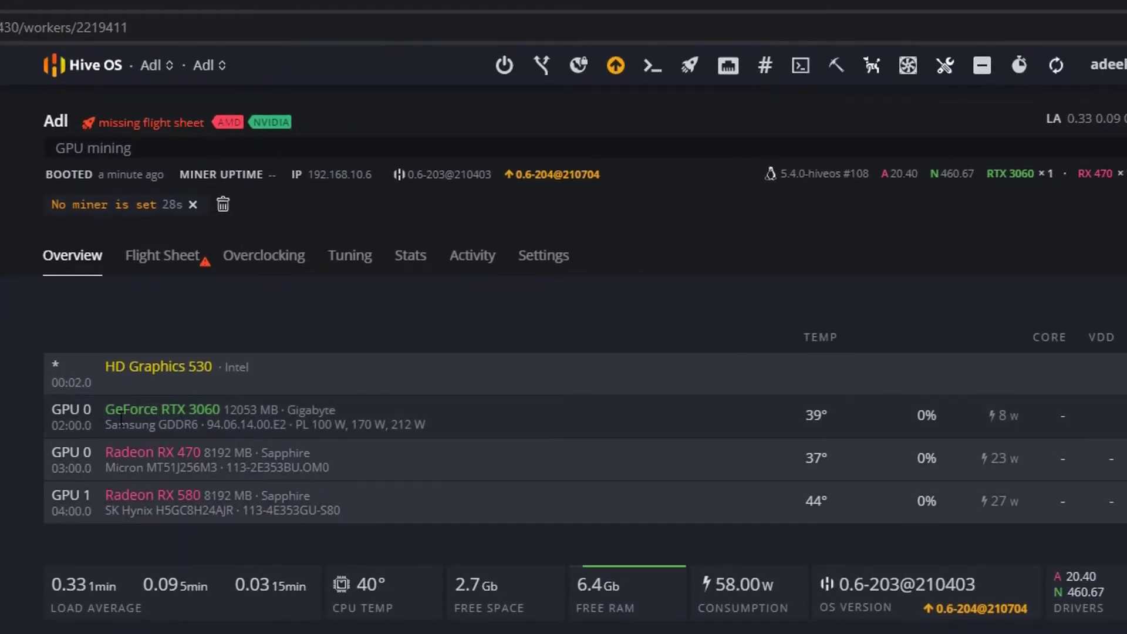
- Highlight the GeForce and RX 580 card names, then switch to worker Adl's Flight Sheet tab
drag(105, 410, 219, 410)
click(215, 411)
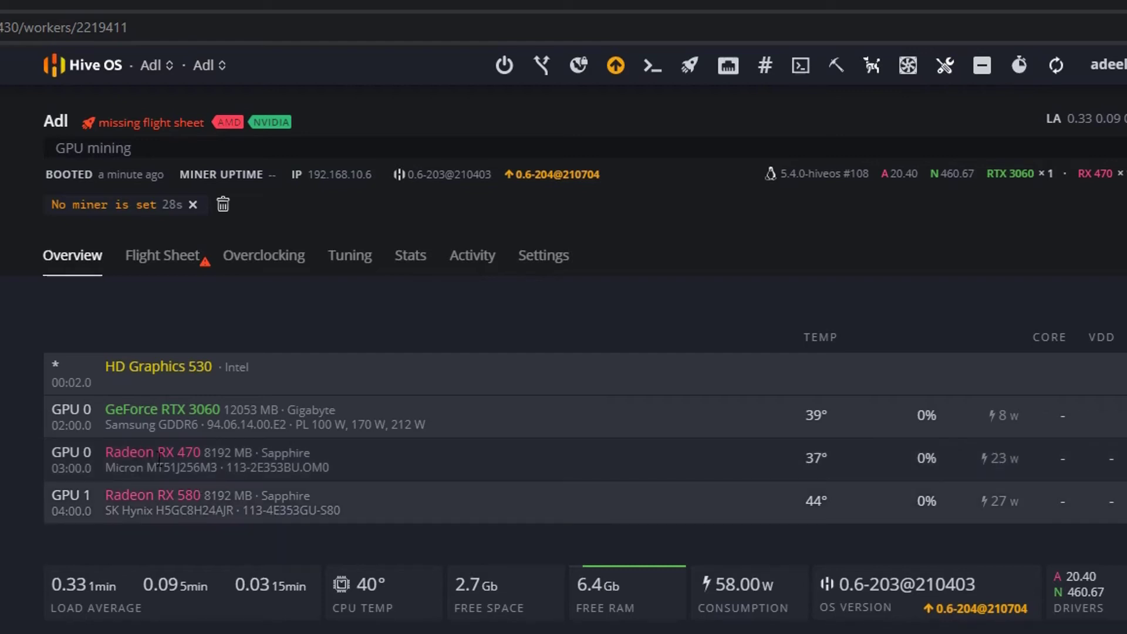
double_click(182, 495)
click(183, 505)
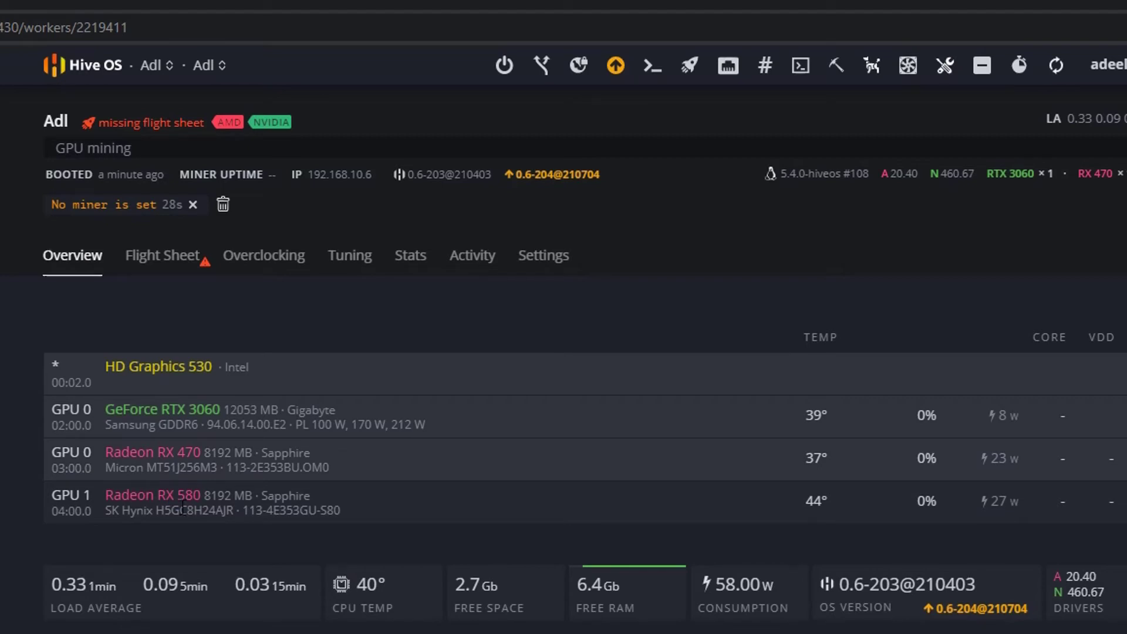
click(159, 255)
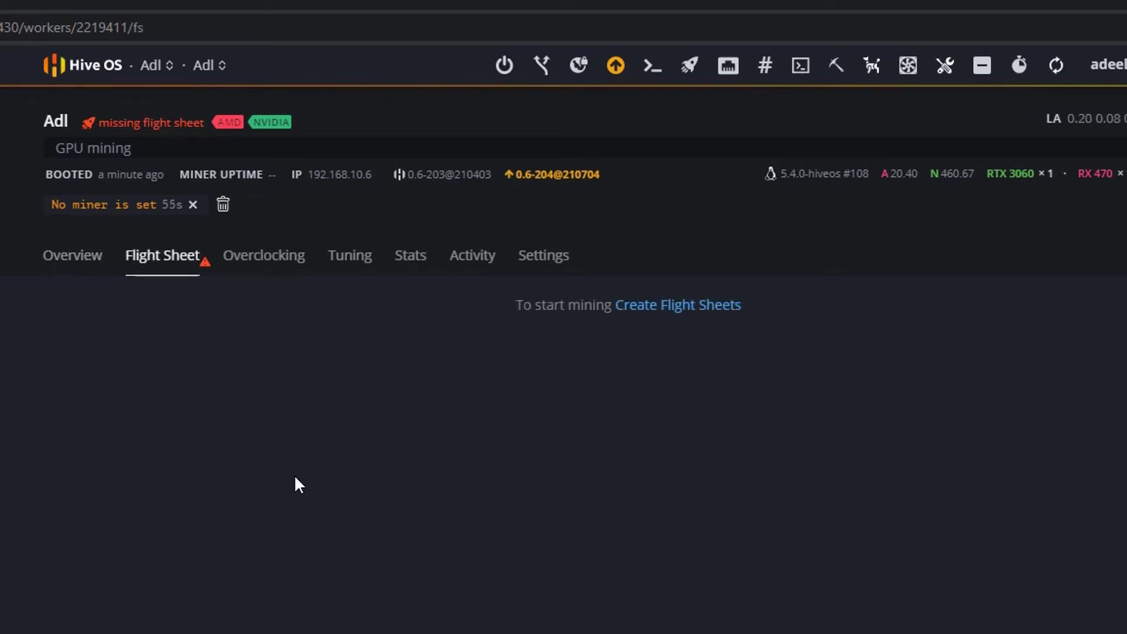
- Open the farm's Flight Sheets page, then load ethermine.org in a new browser window
click(684, 313)
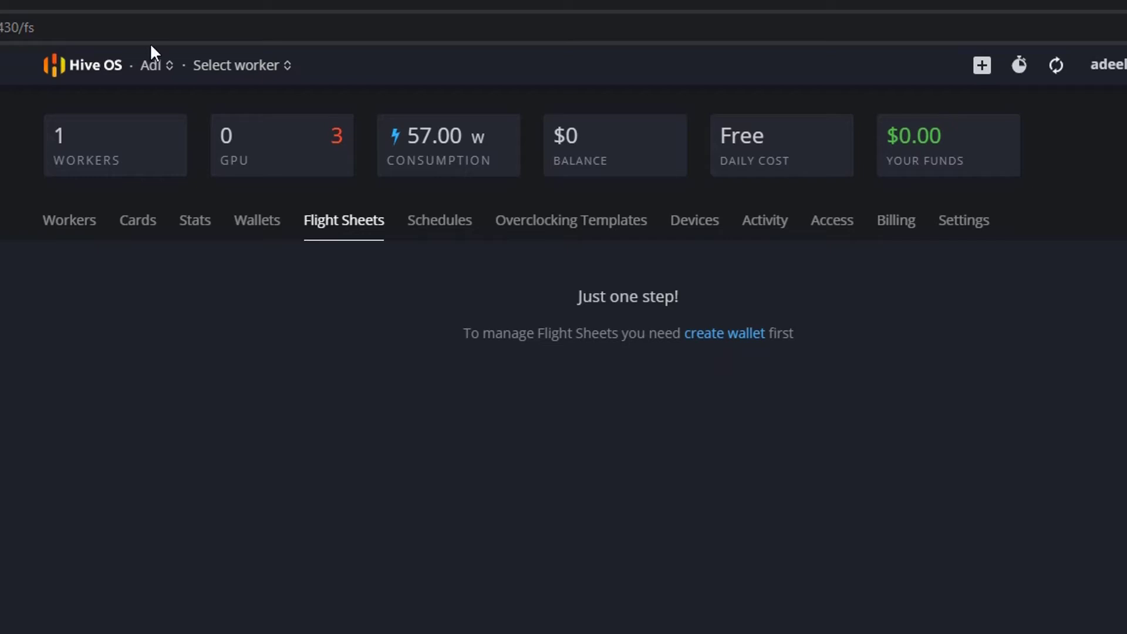
key(ctrl+t)
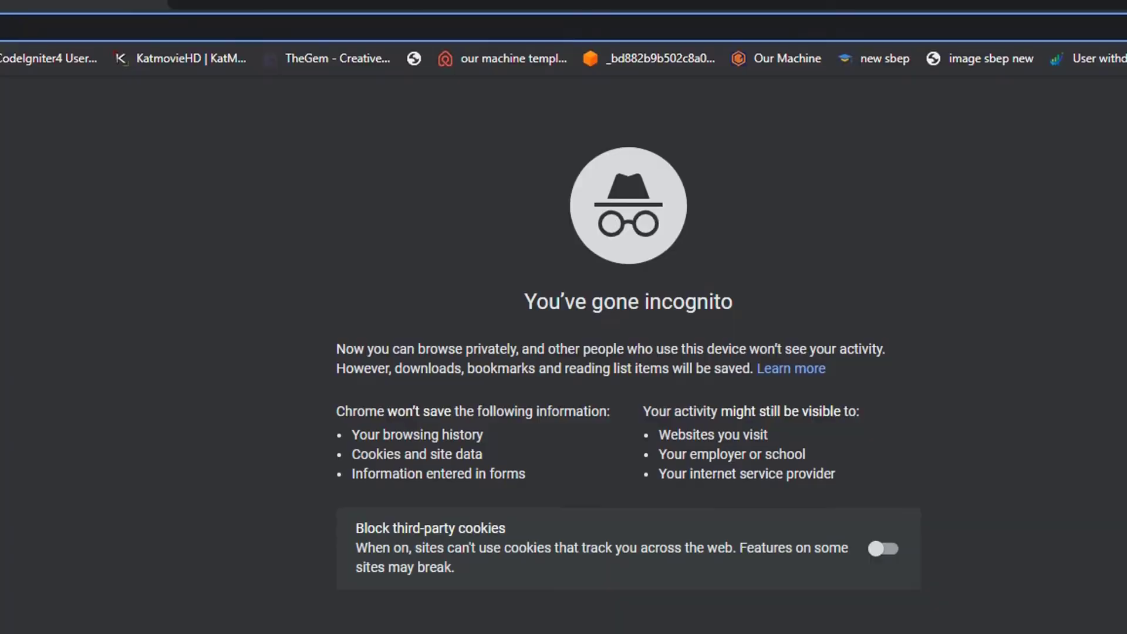
text(ethermine.org)
key(Return)
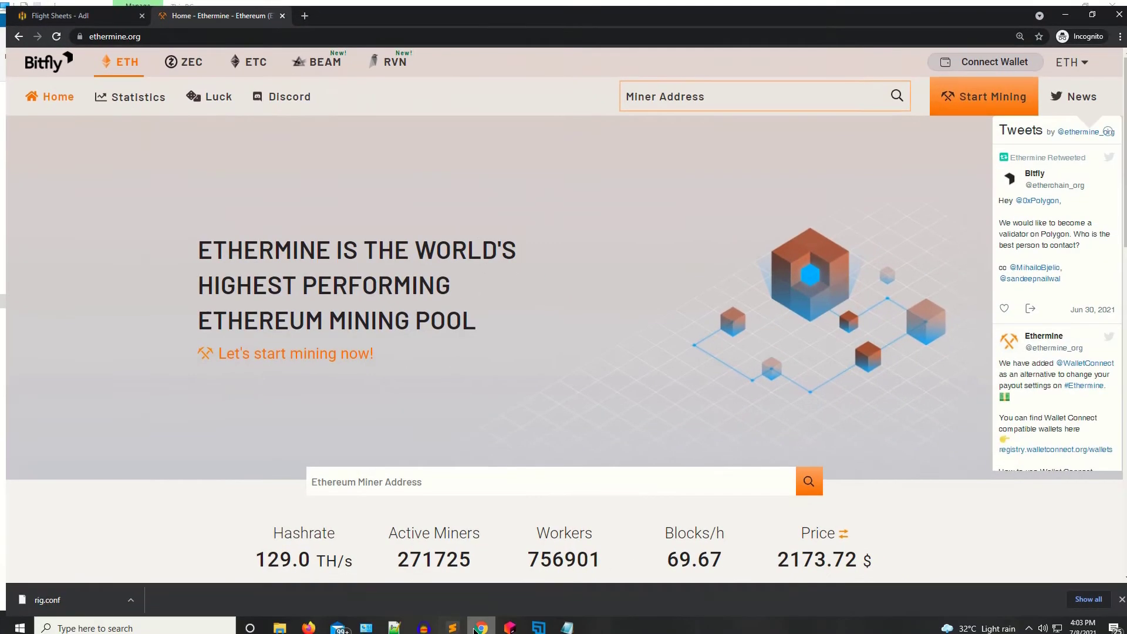
- Launch Chrome, load ethermine.org and look up the saved miner address
click(477, 627)
click(477, 627)
key(super)
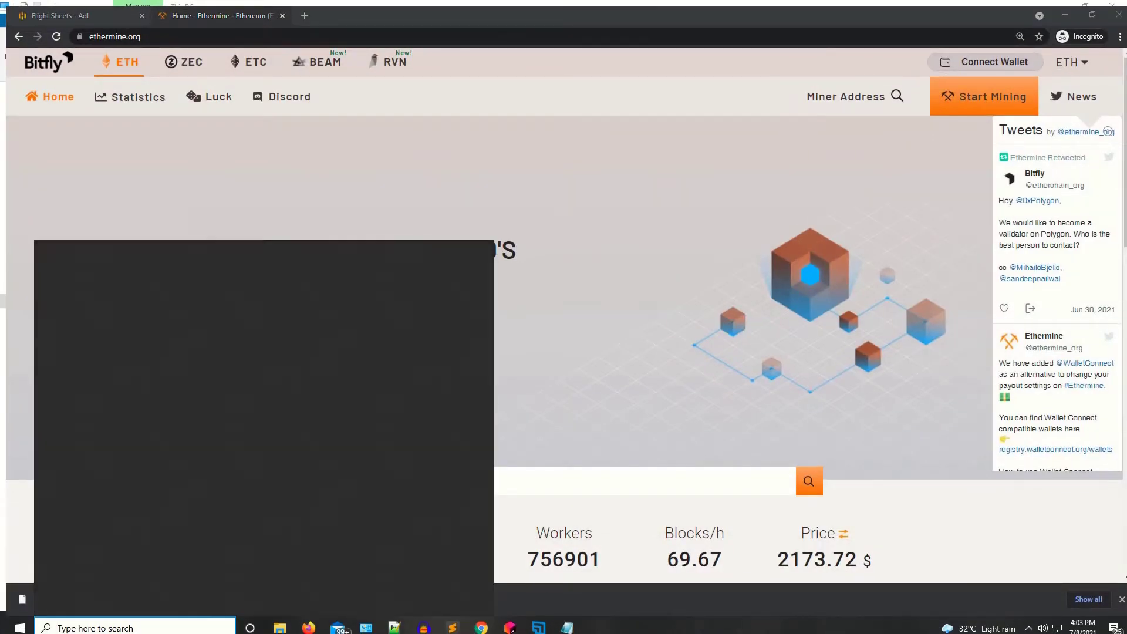
text(chro)
key(Return)
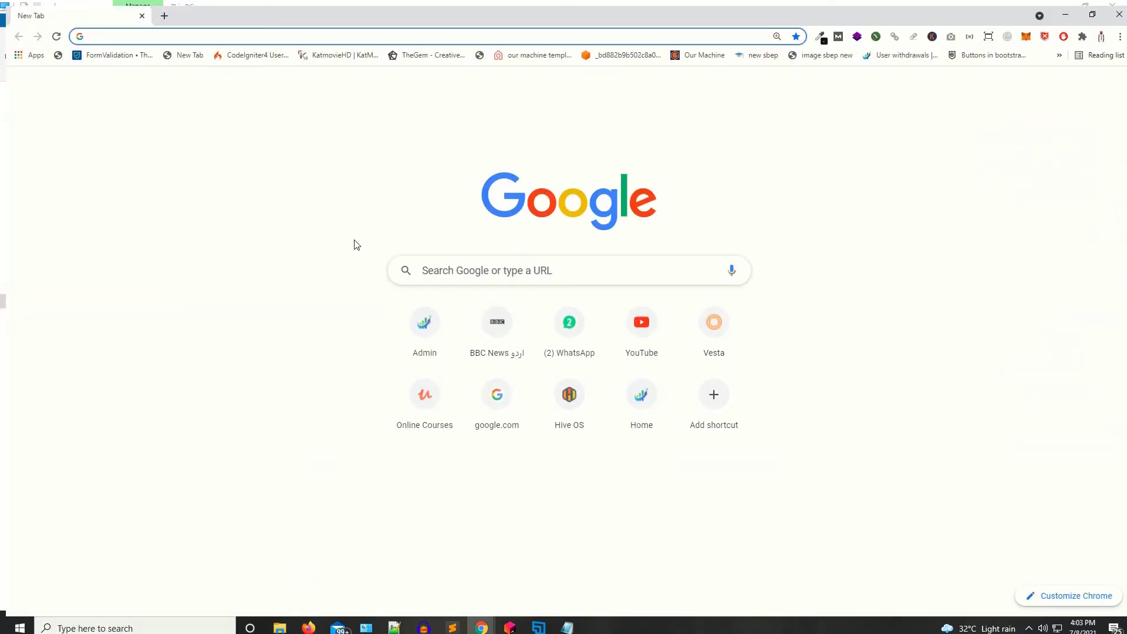
text(eth)
key(Return)
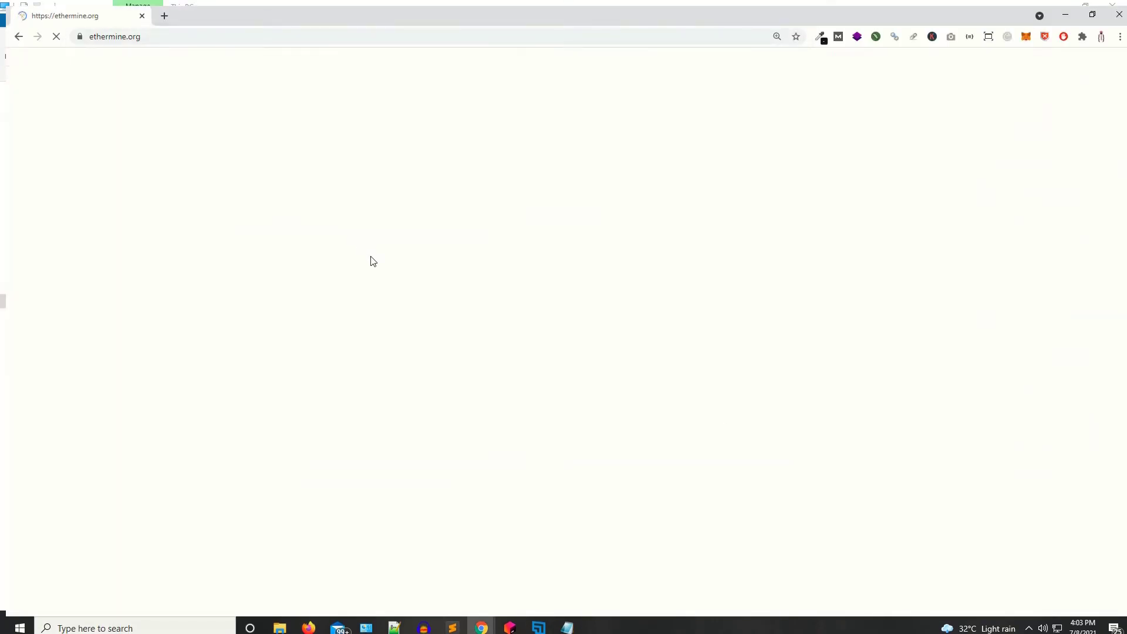
click(845, 96)
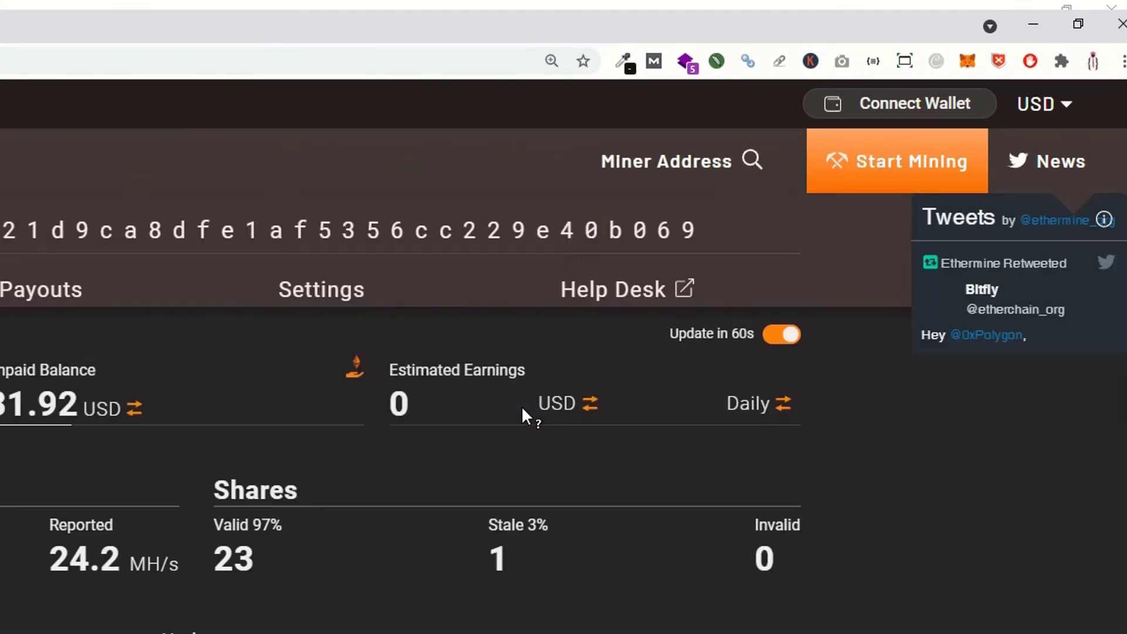
- Check the Ethermine miner dashboard, then return to the Hive OS Flight Sheets tab
mouse_move(526, 403)
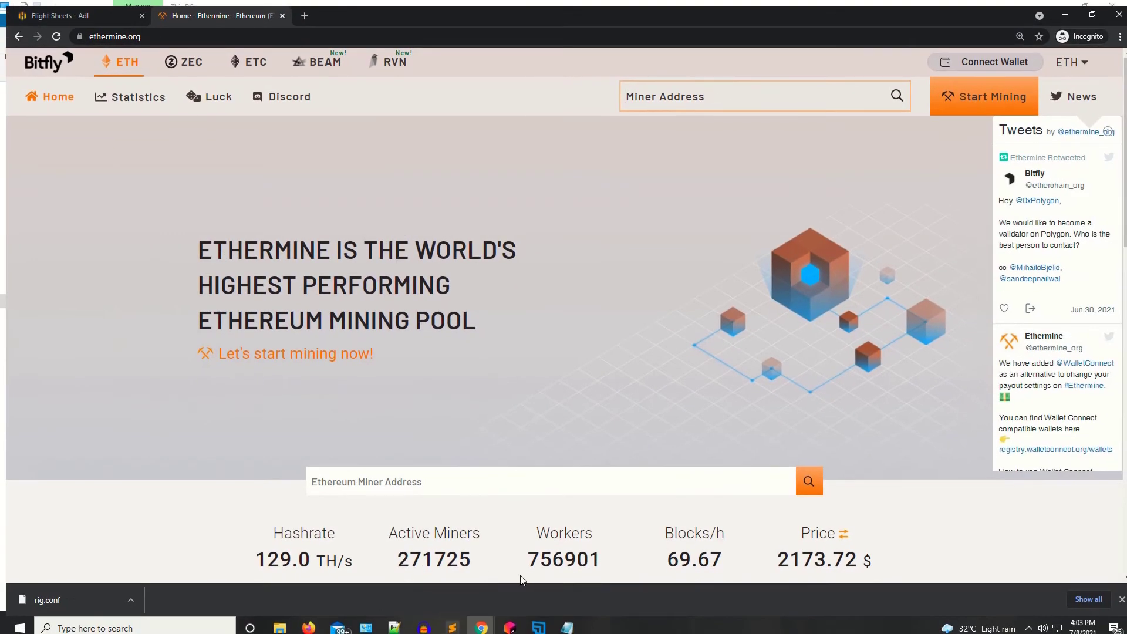
click(487, 617)
click(546, 561)
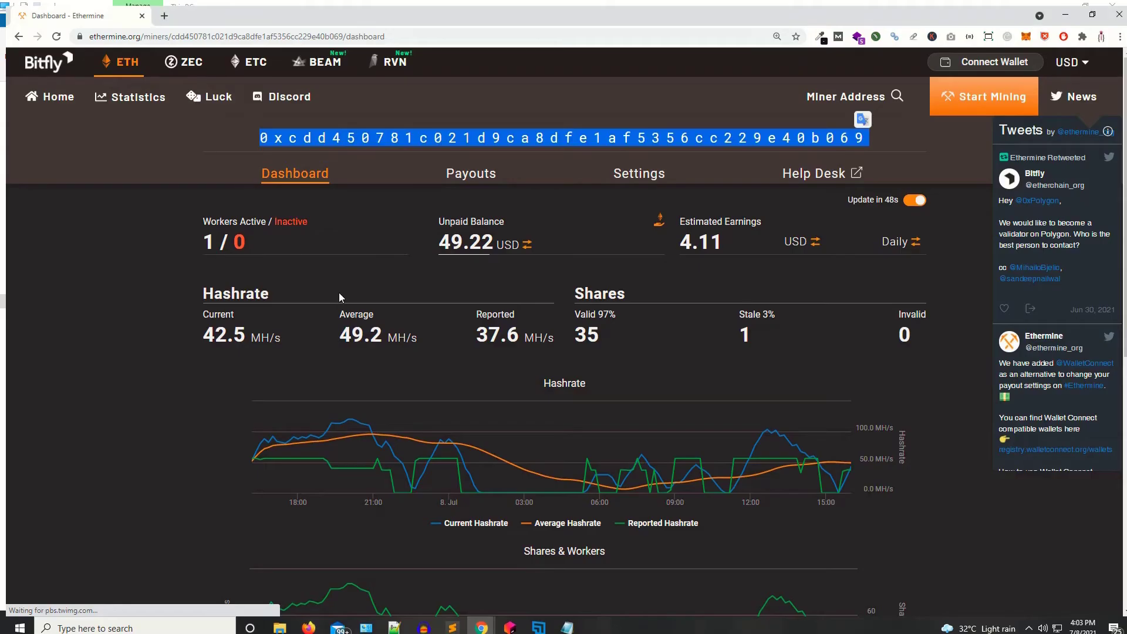
key(alt+Tab)
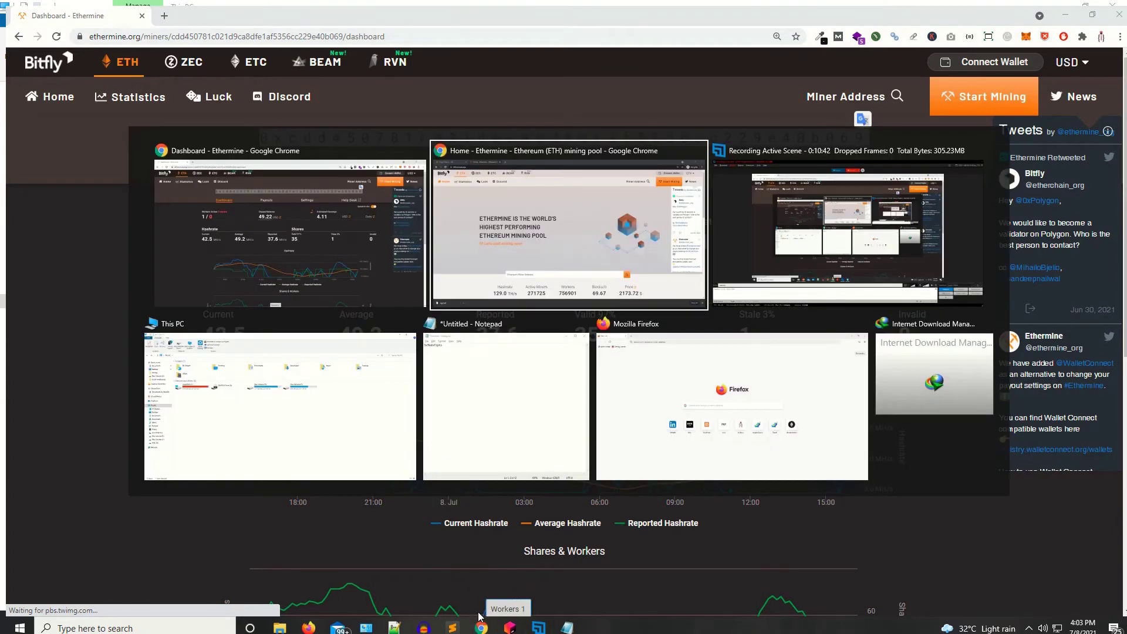
key(alt+Tab)
key(alt+Tab)
key(alt+Tab)
key(alt+Tab)
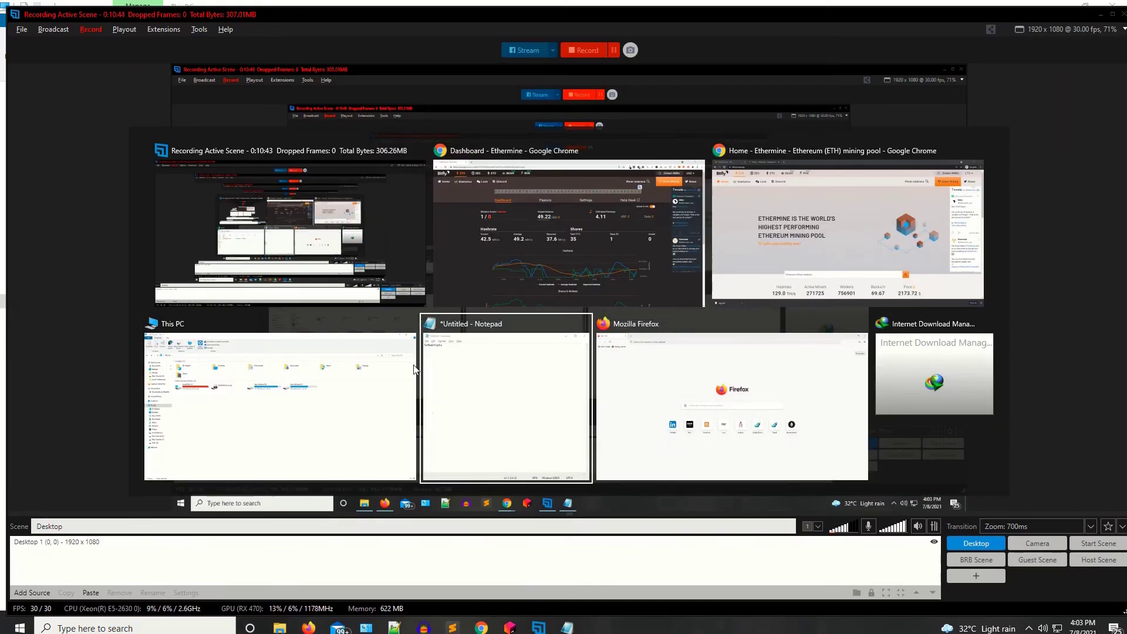
click(575, 228)
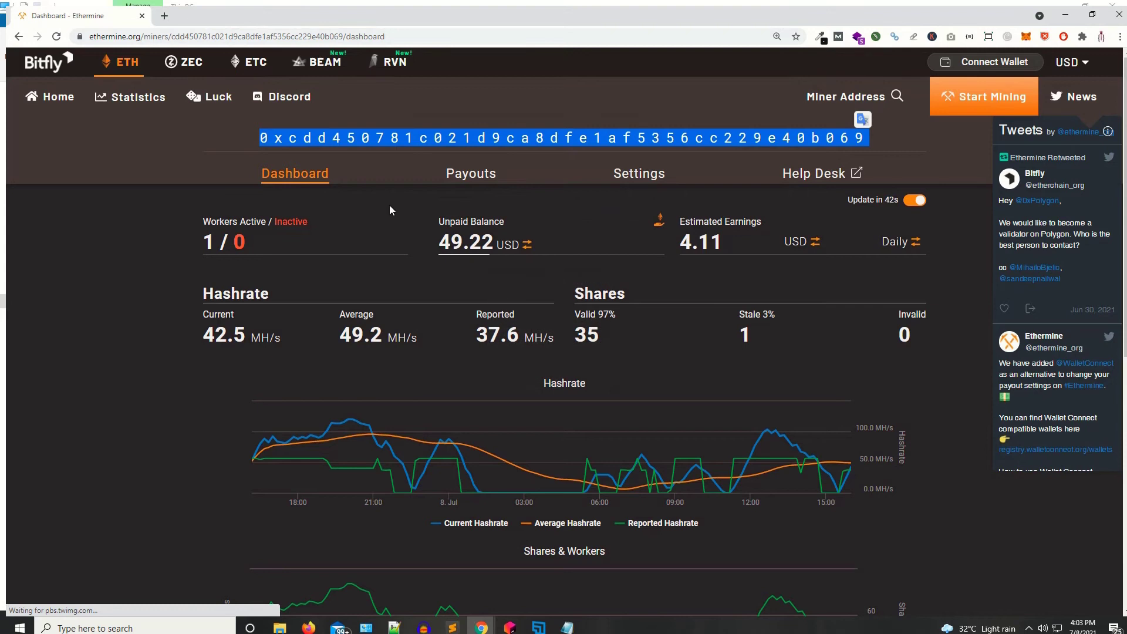
key(alt+Tab)
key(alt+Tab)
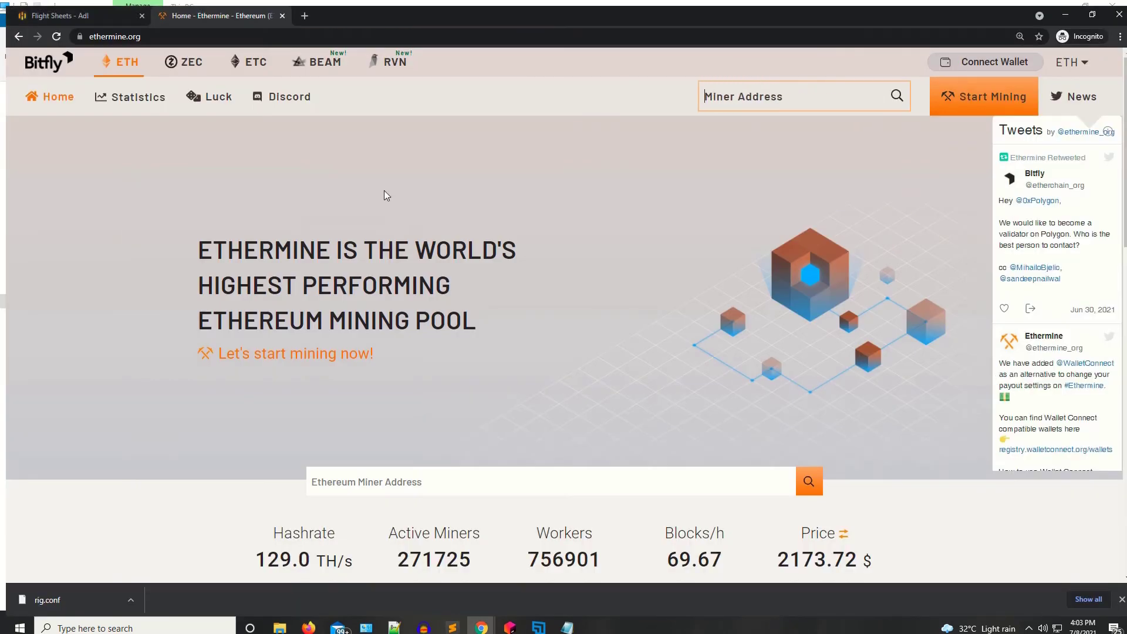
key(ctrl+Tab)
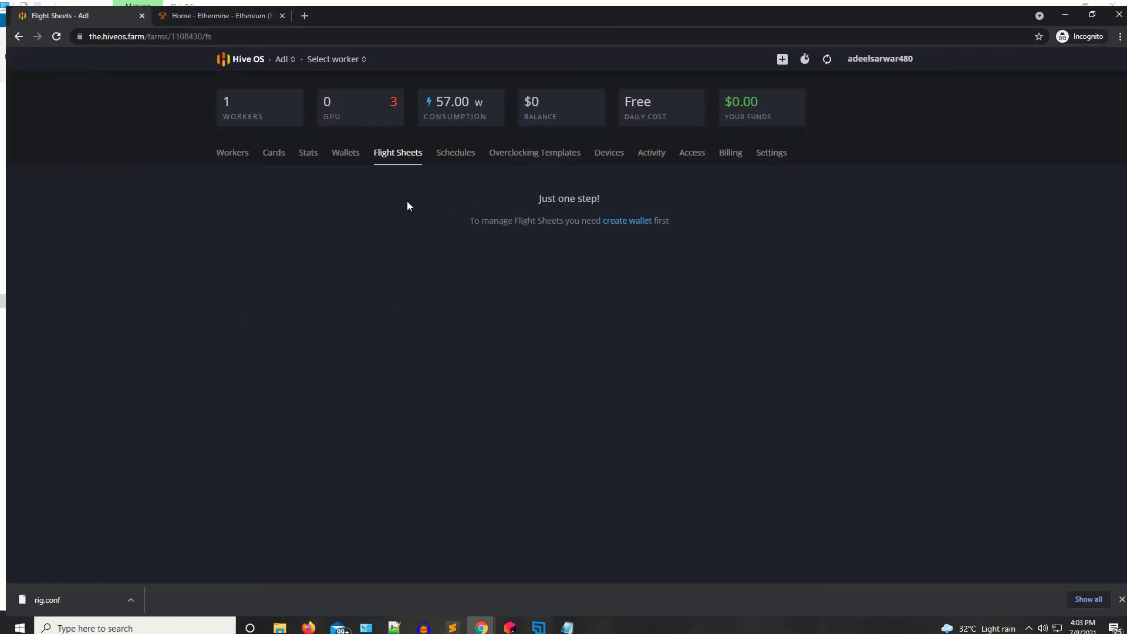
- Start a new ETH wallet with the pasted address and name it Ether
click(345, 152)
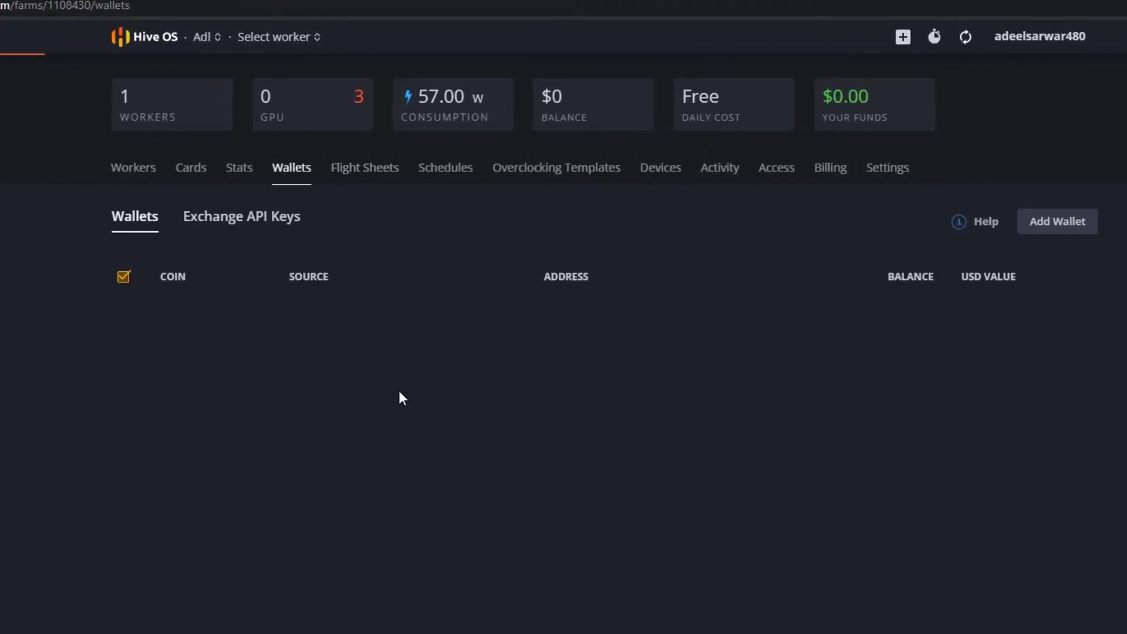
click(1029, 234)
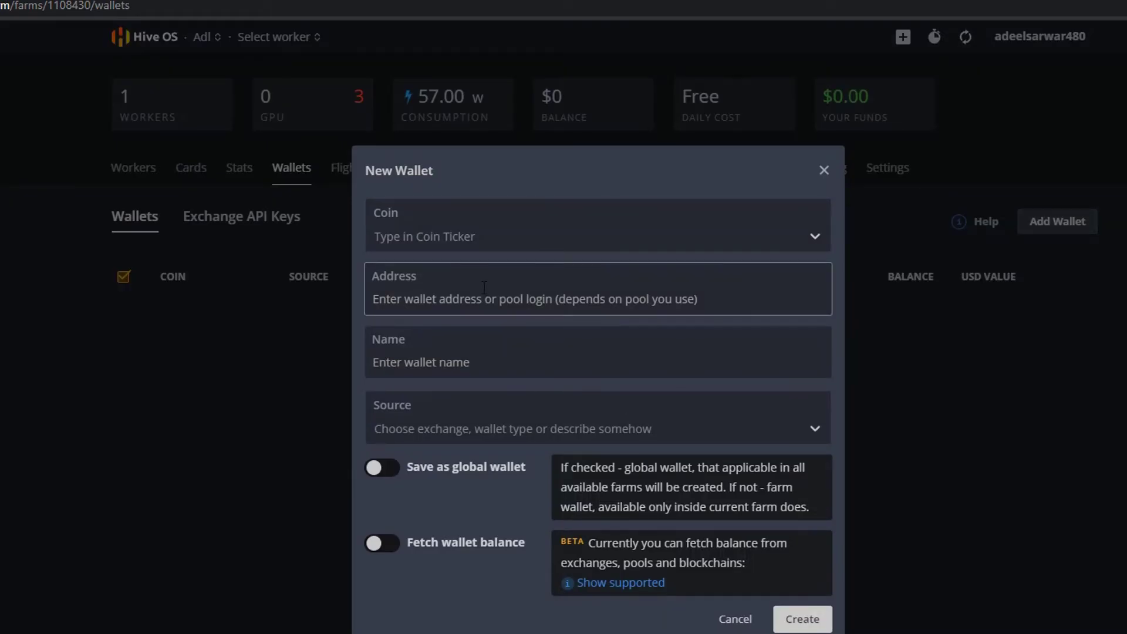
click(469, 233)
click(438, 310)
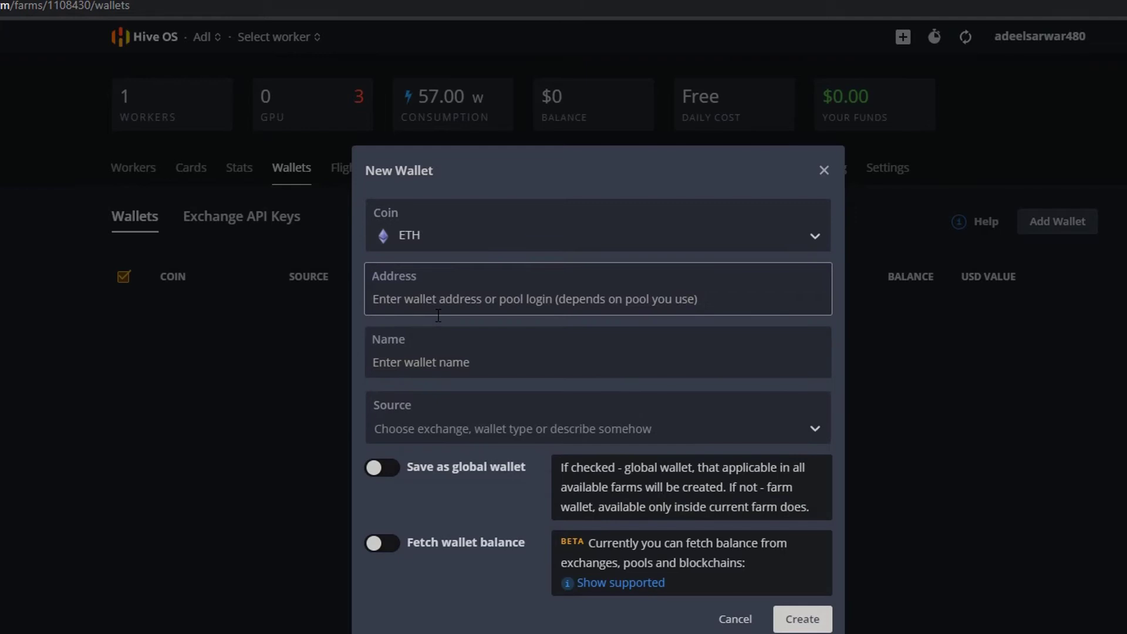
click(432, 296)
text(0xcdd450781c021d9ca8dfe1af5356cc229e40b069)
click(405, 359)
text(Ether)
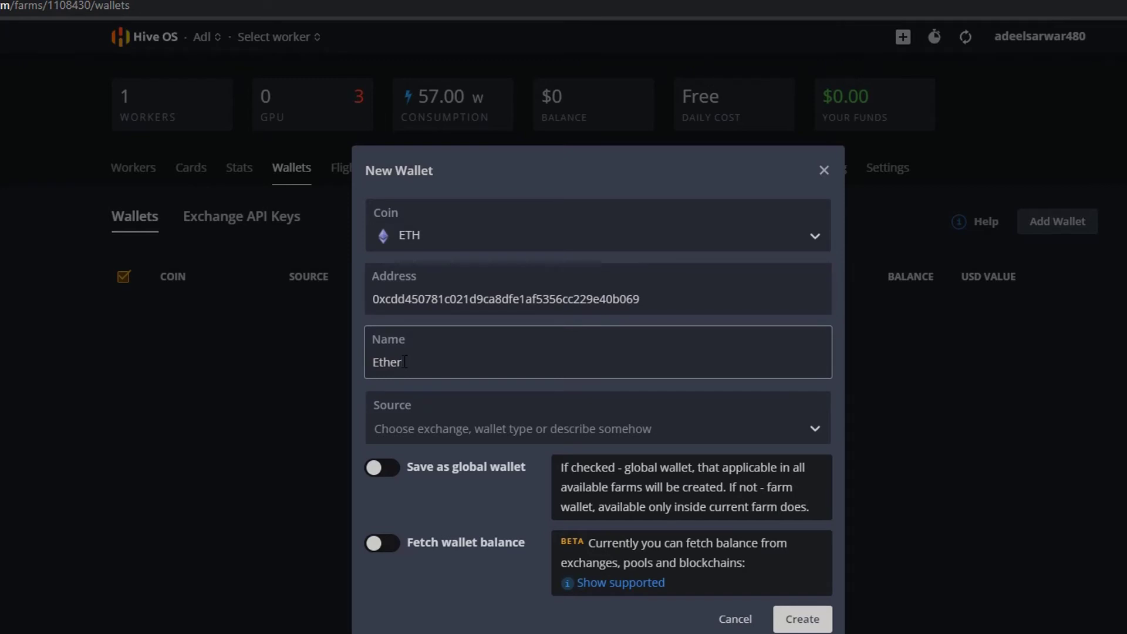
- Set the wallet source to binance, make it global with ETH balance fetching, and create it
click(407, 430)
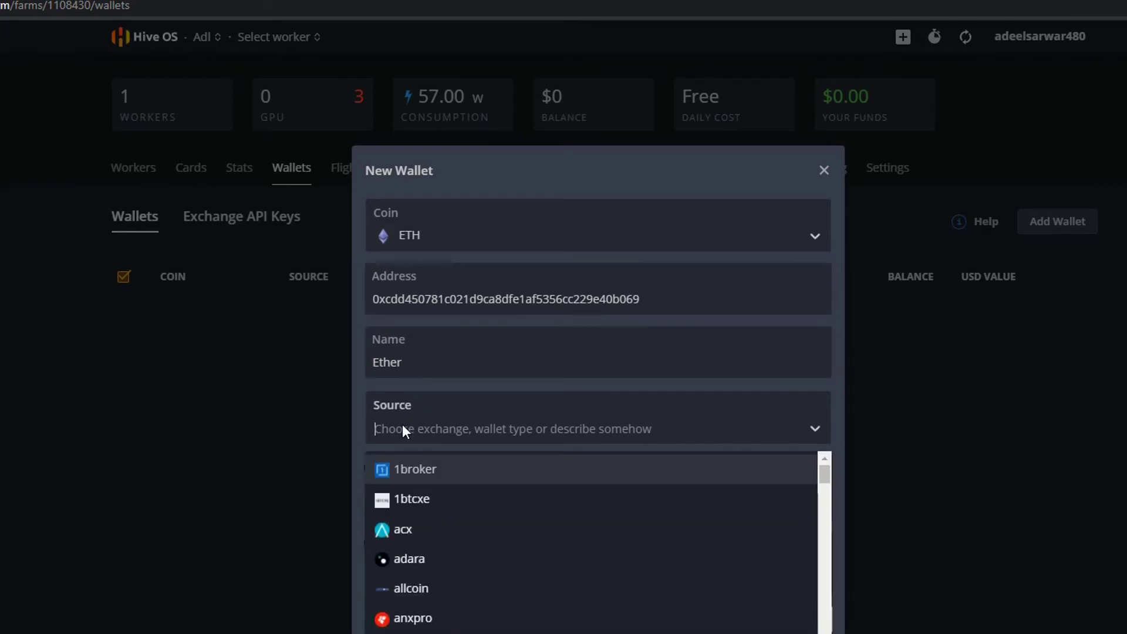
text(bina)
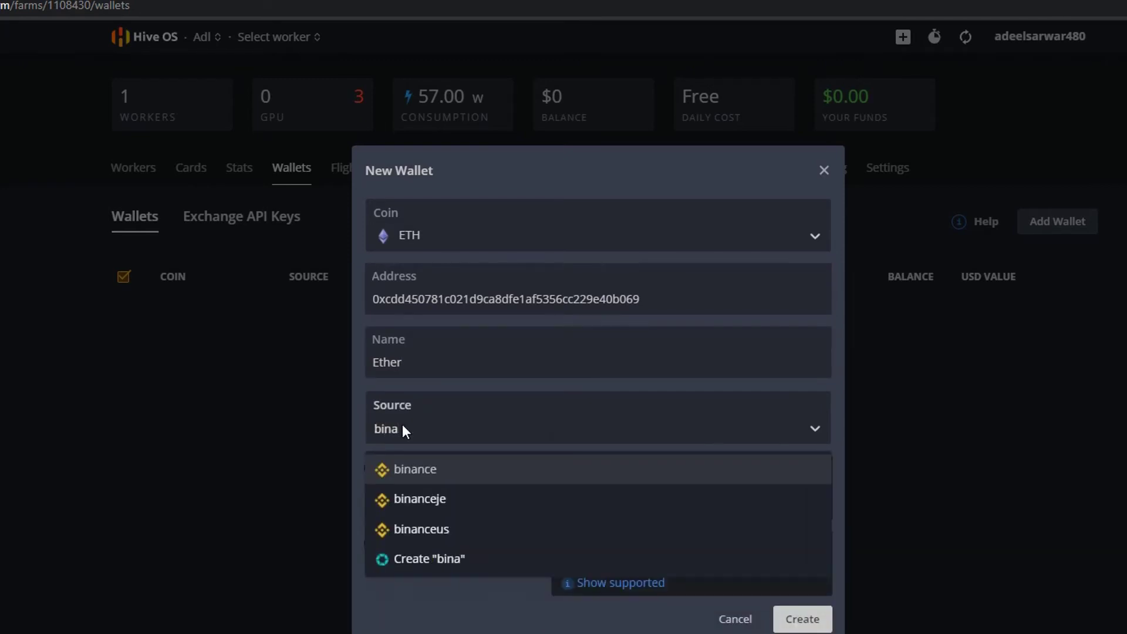
key(Return)
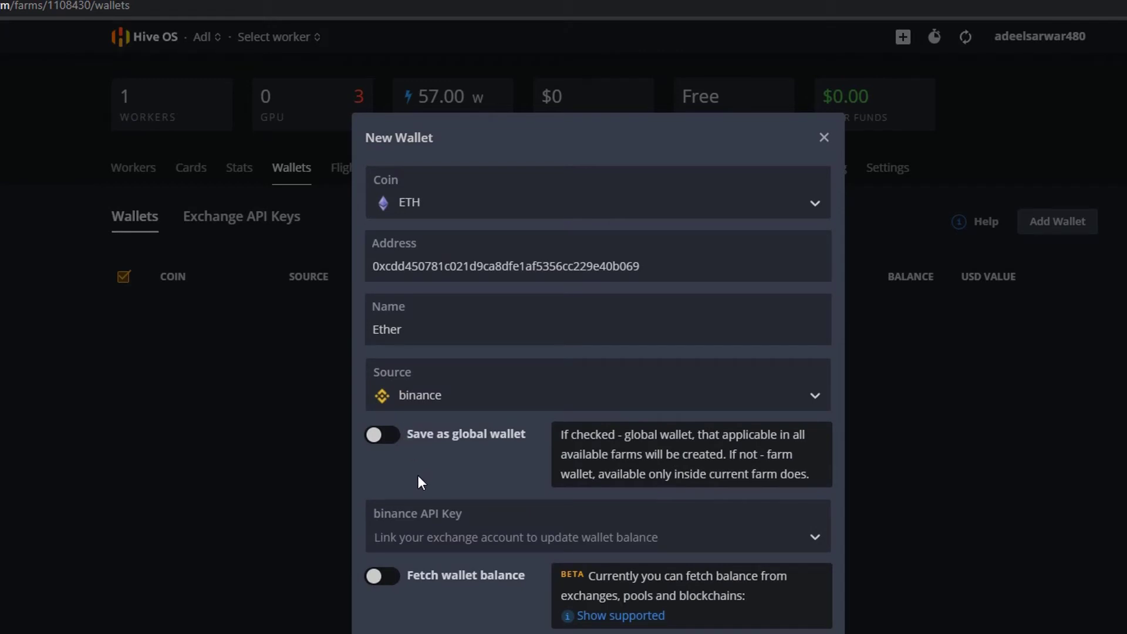
click(383, 435)
click(382, 576)
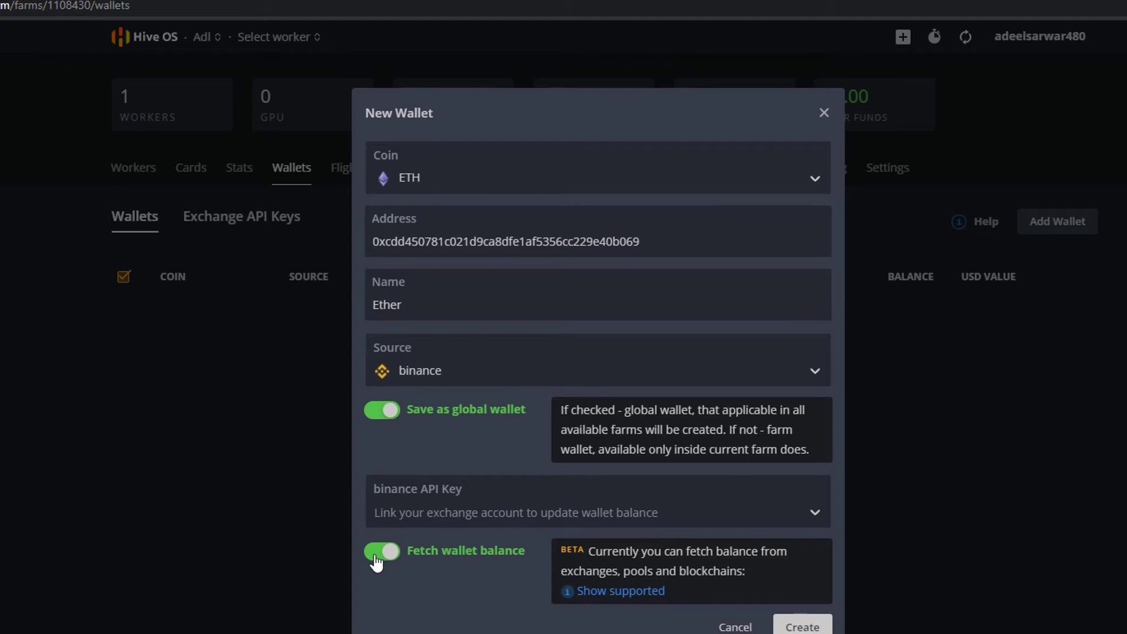
click(618, 592)
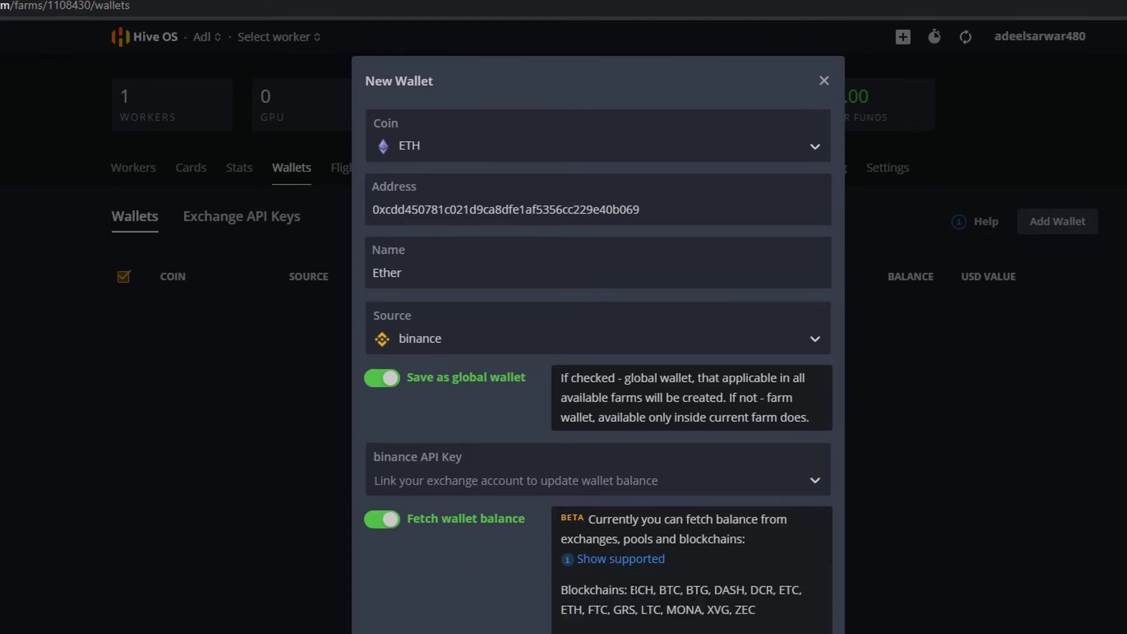
double_click(569, 610)
key(Return)
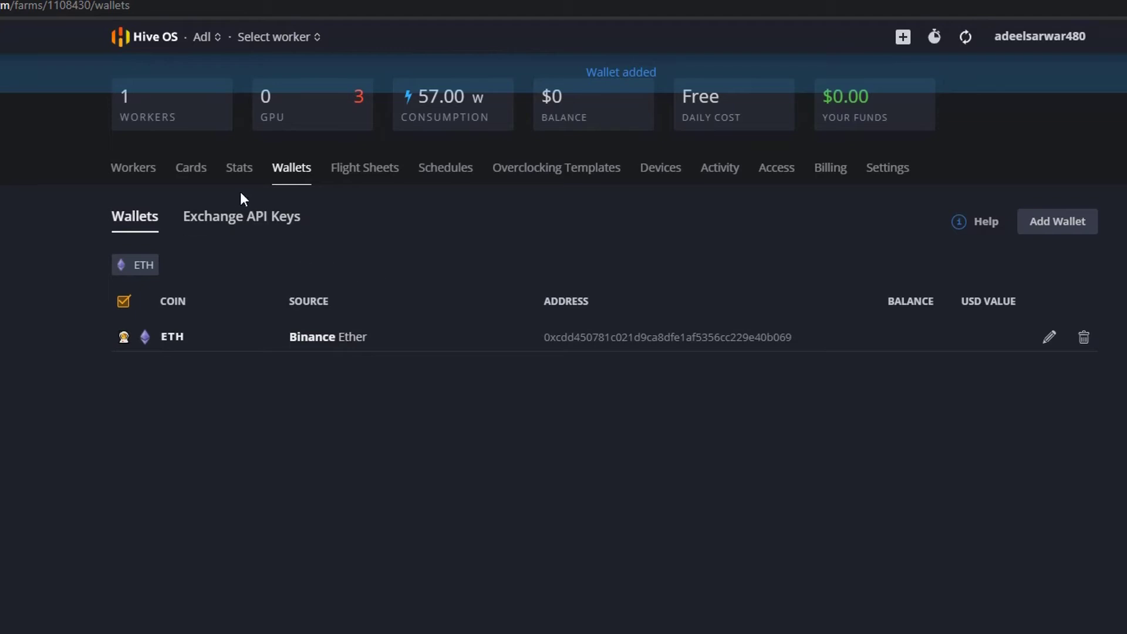
- Start a flight sheet with coin ETH, wallet Ether and pool ethermine
click(360, 170)
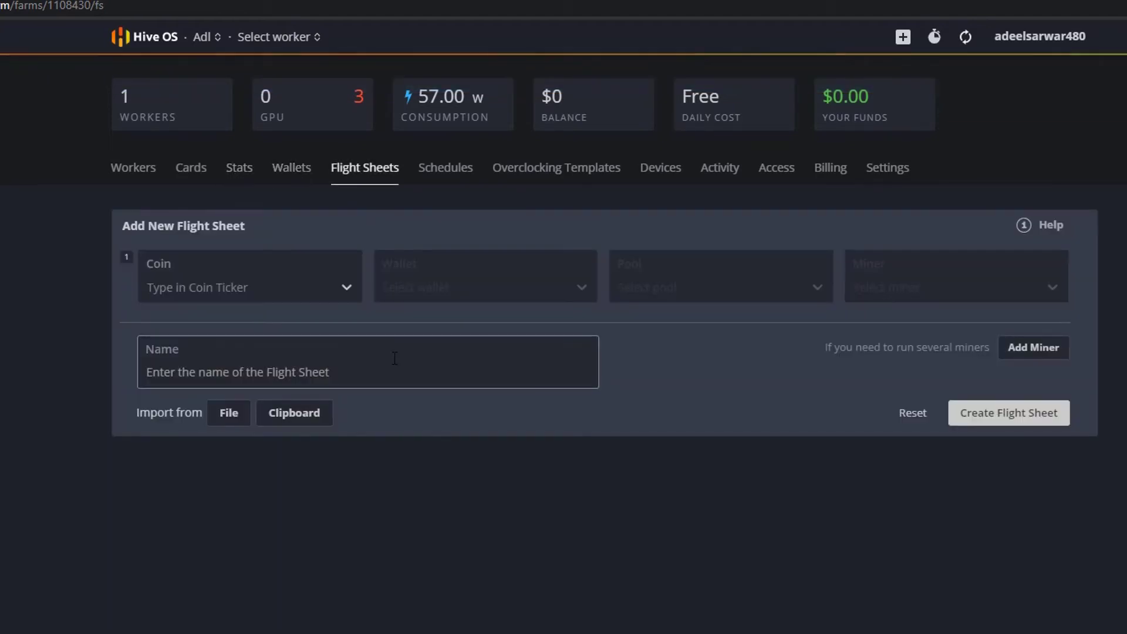
click(225, 289)
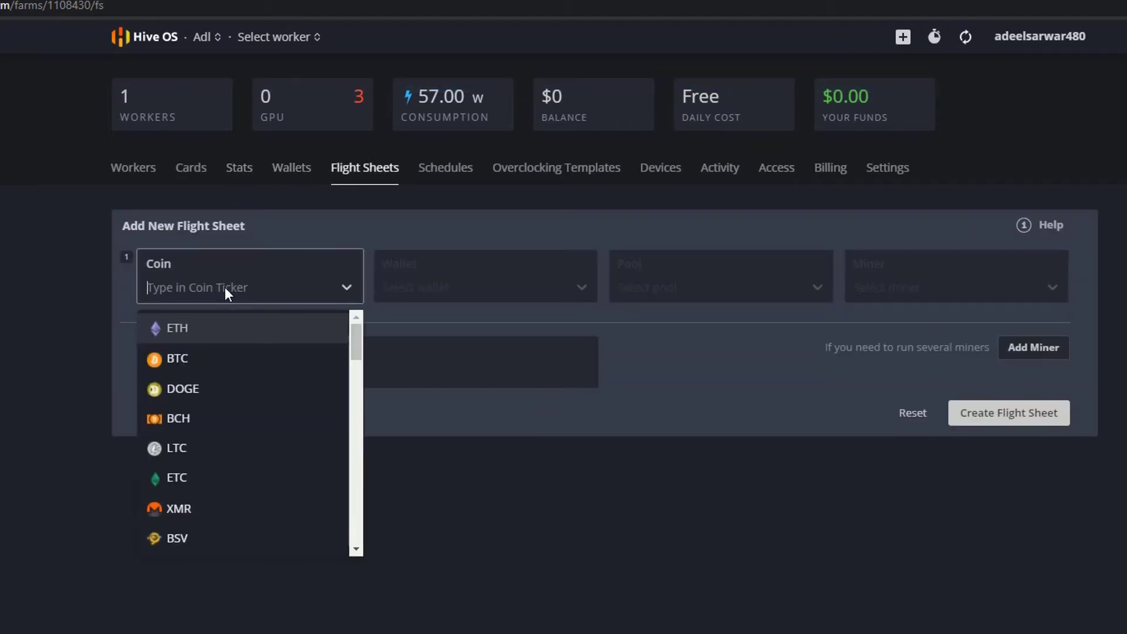
click(196, 326)
click(413, 288)
click(392, 323)
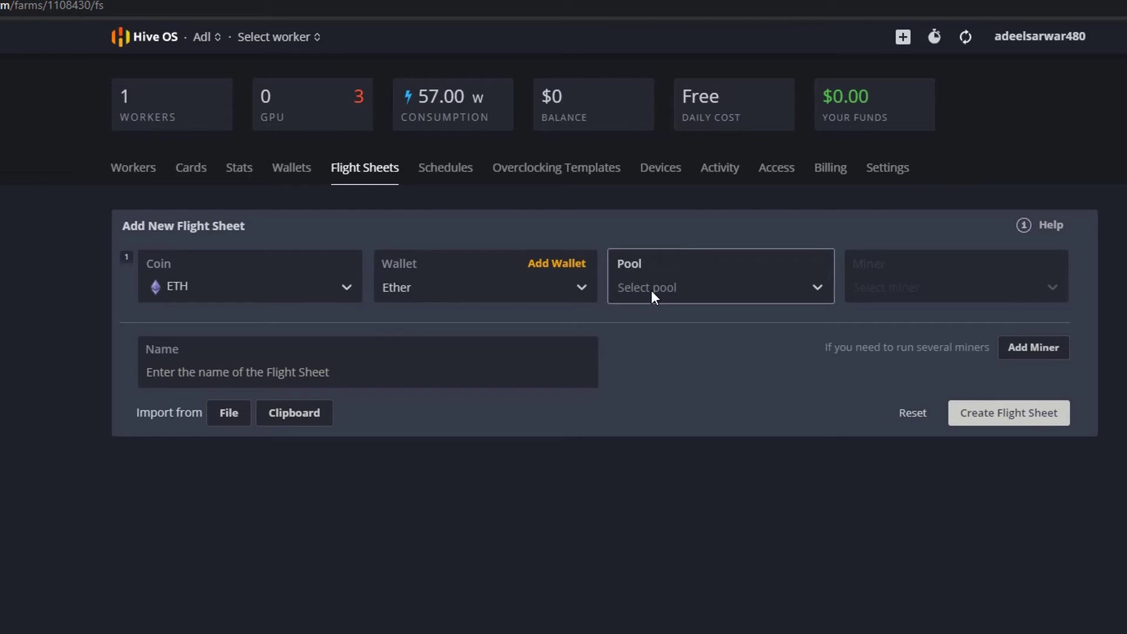
click(701, 292)
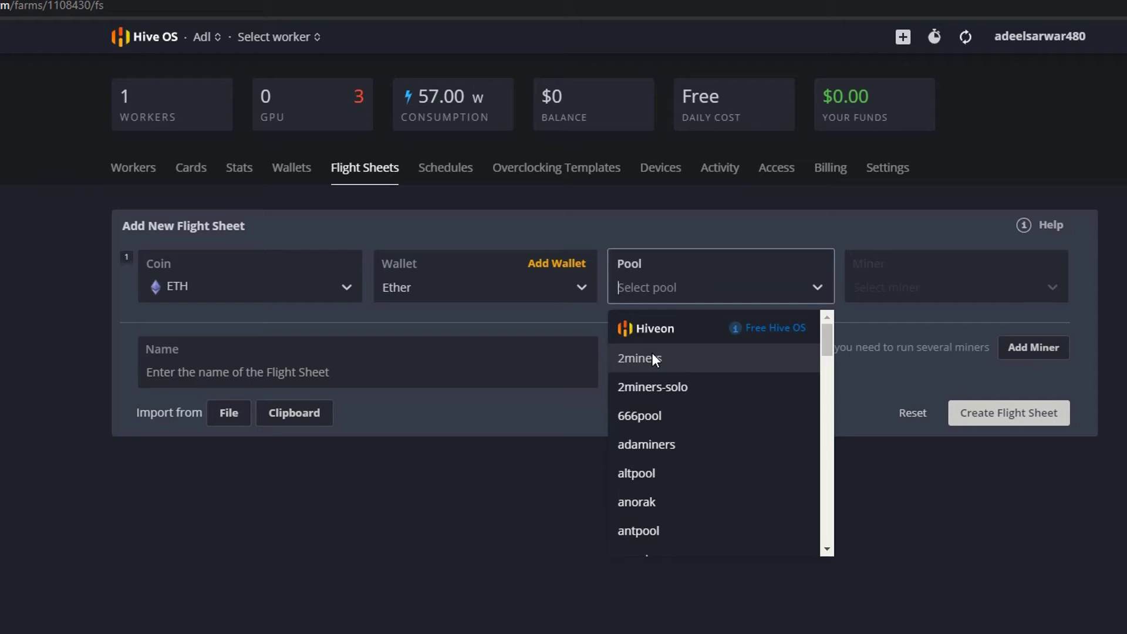
text(eth)
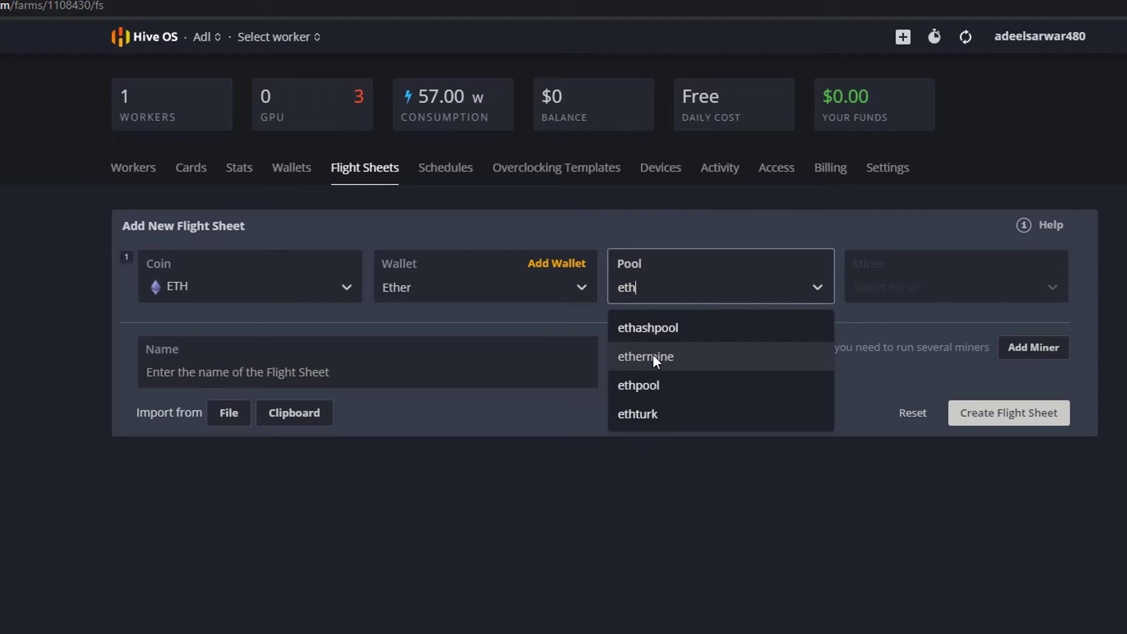
click(653, 354)
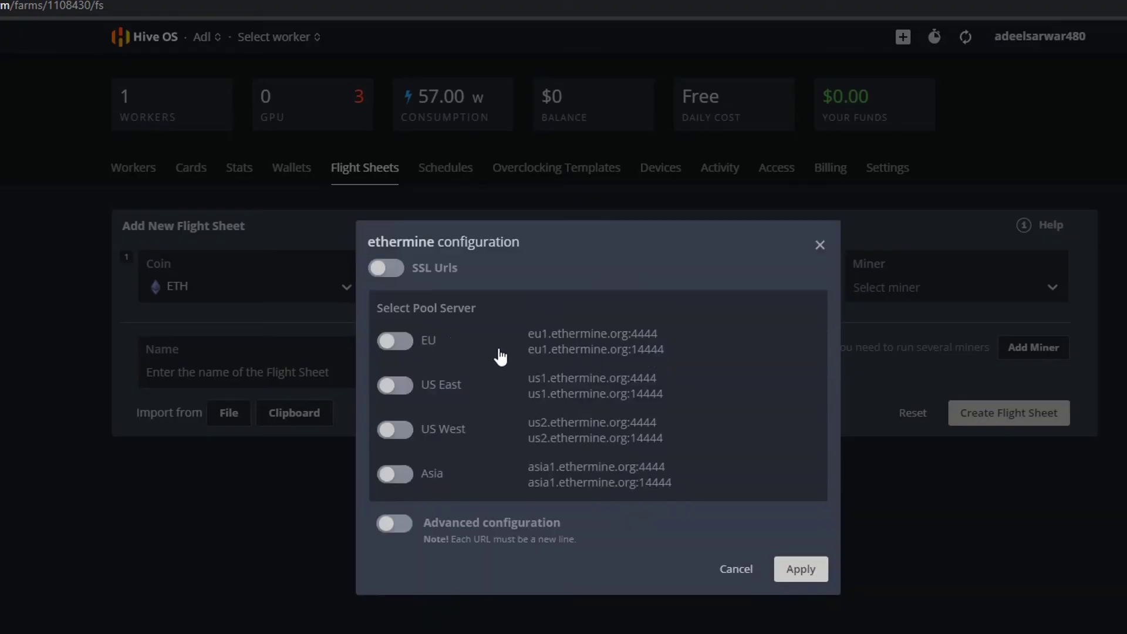
- Configure ethermine to use SSL URLs with the Asia and EU servers
click(385, 268)
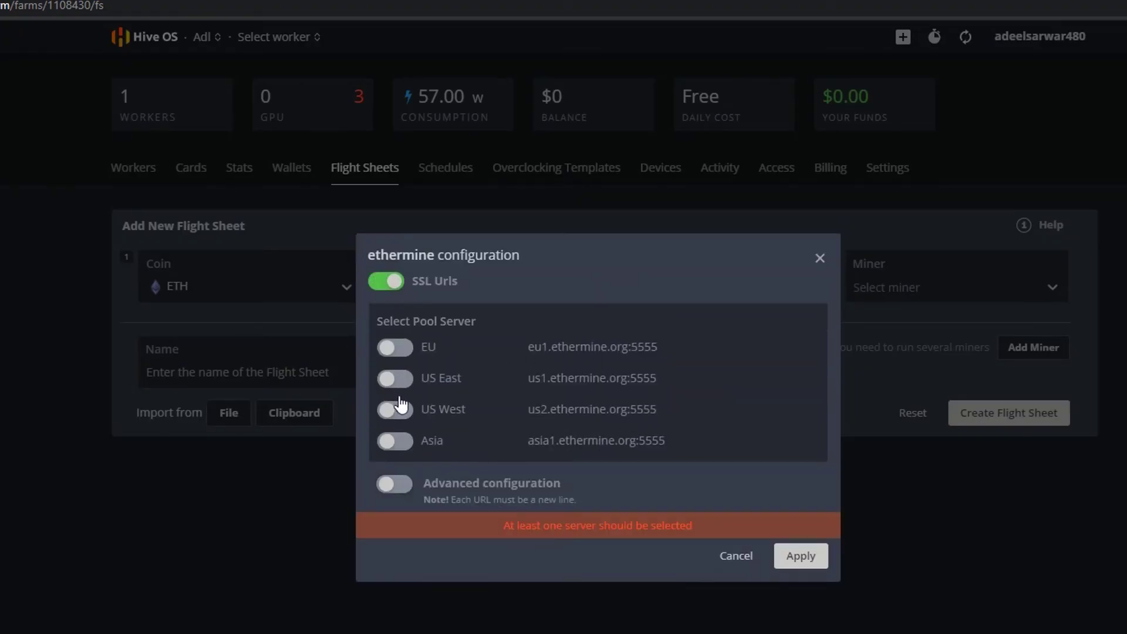
click(397, 441)
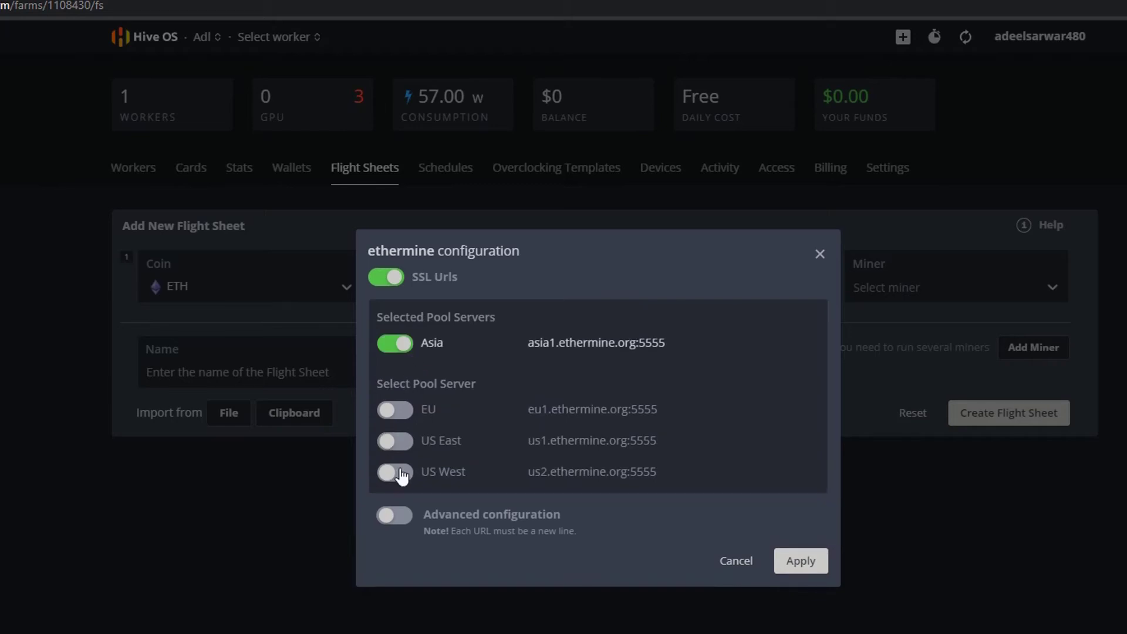
click(395, 410)
click(811, 559)
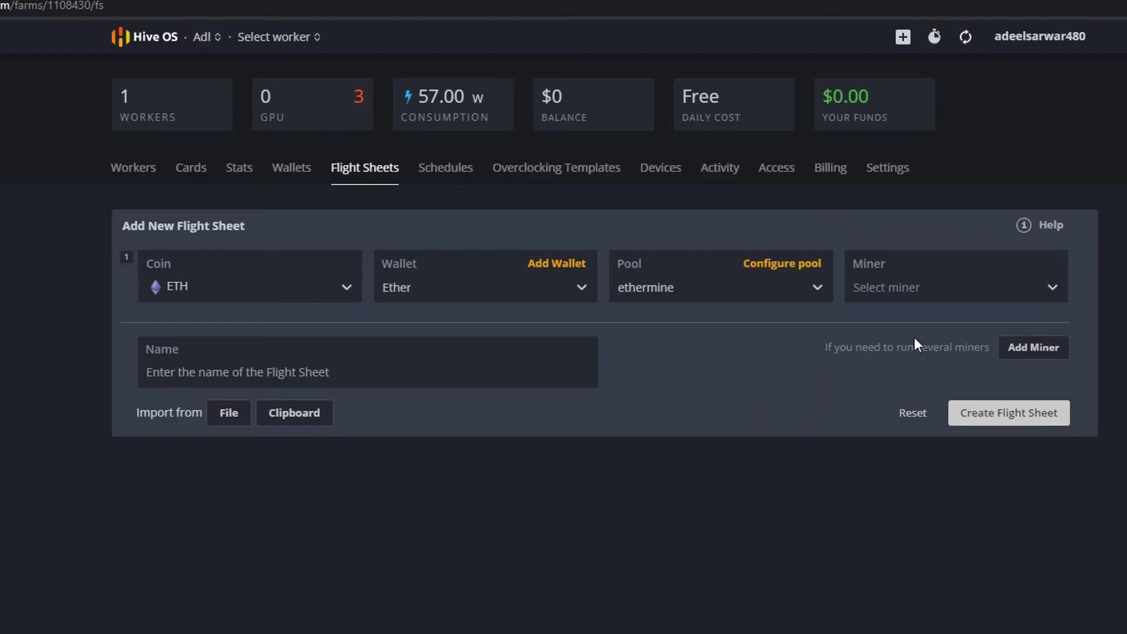
- Choose Ethminer as the miner and switch off NVIDIA CUDA in its config, leaving AMD OpenCL
click(910, 290)
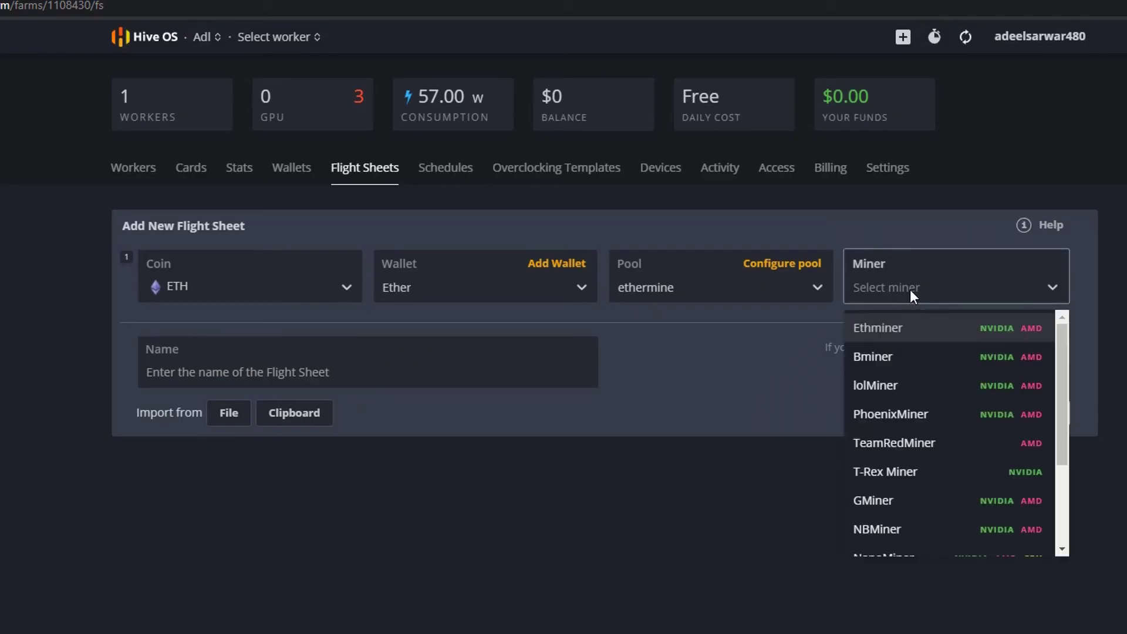
text(ether)
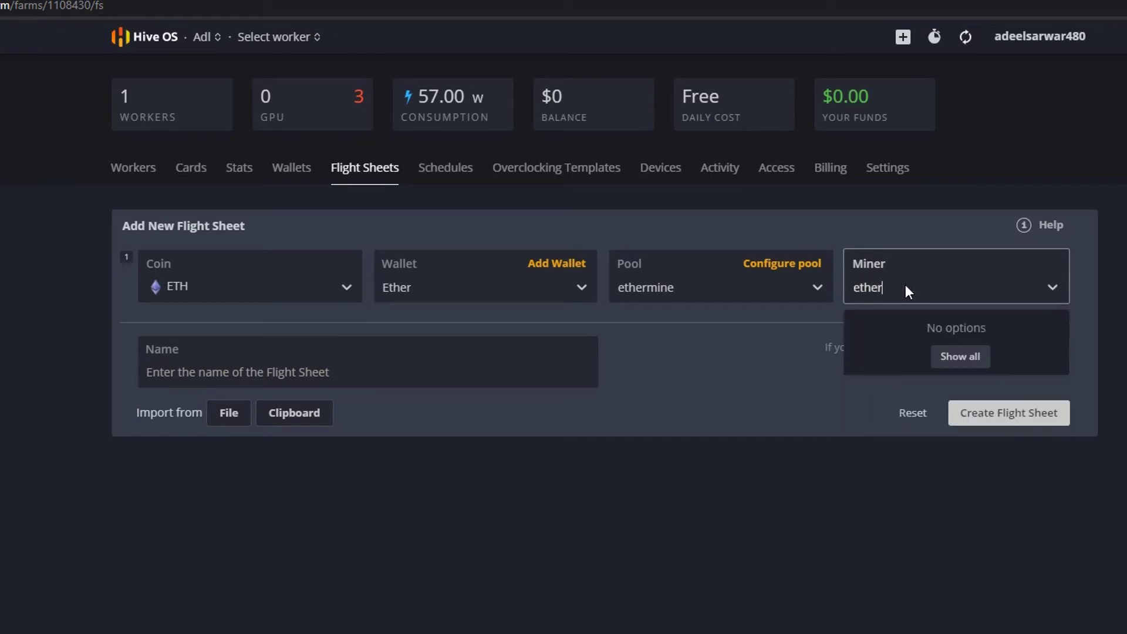
double_click(892, 296)
text(et)
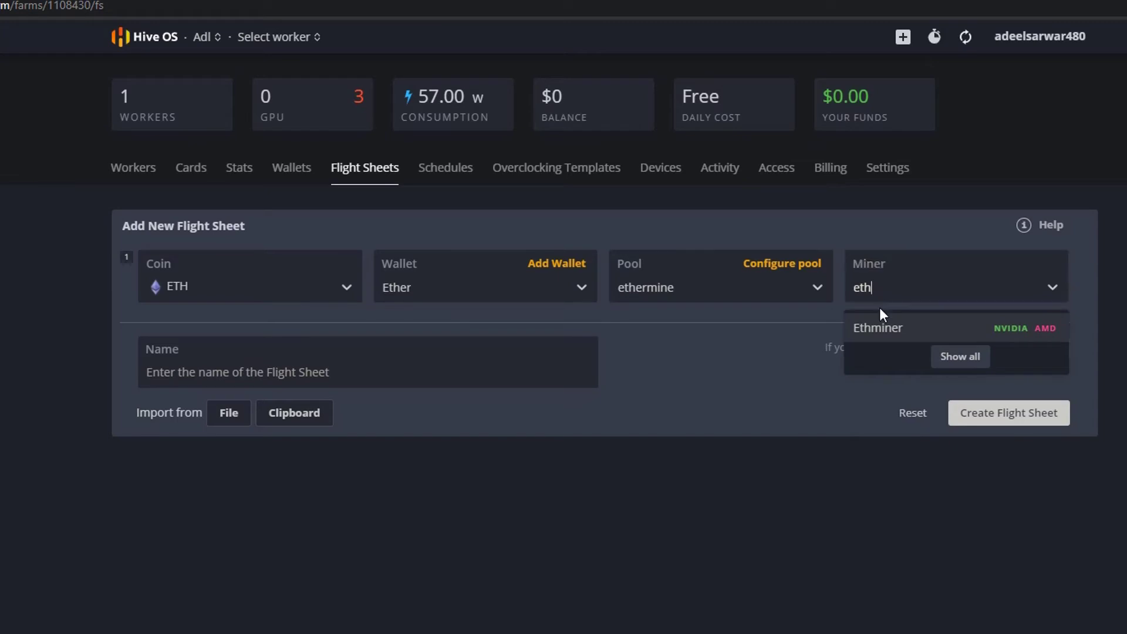
click(879, 327)
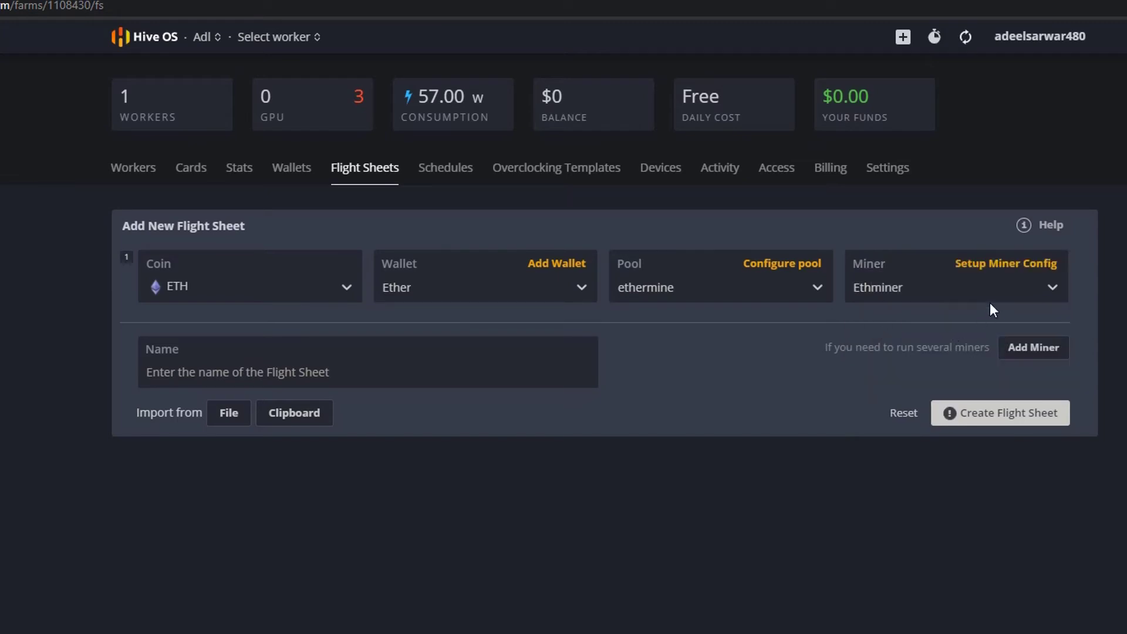
click(998, 263)
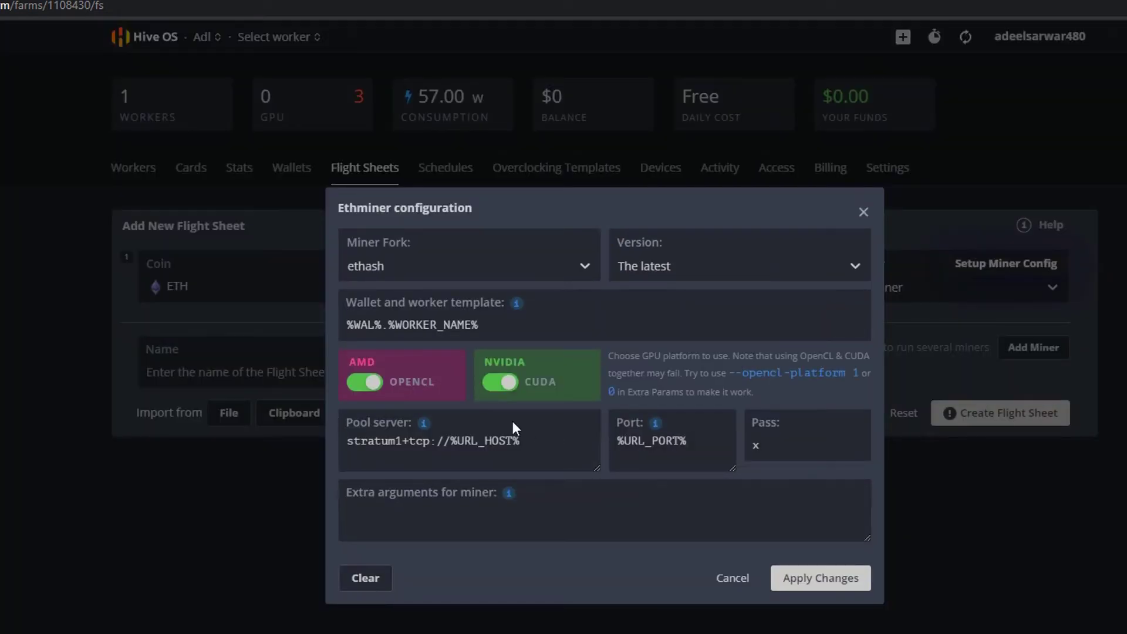
click(500, 385)
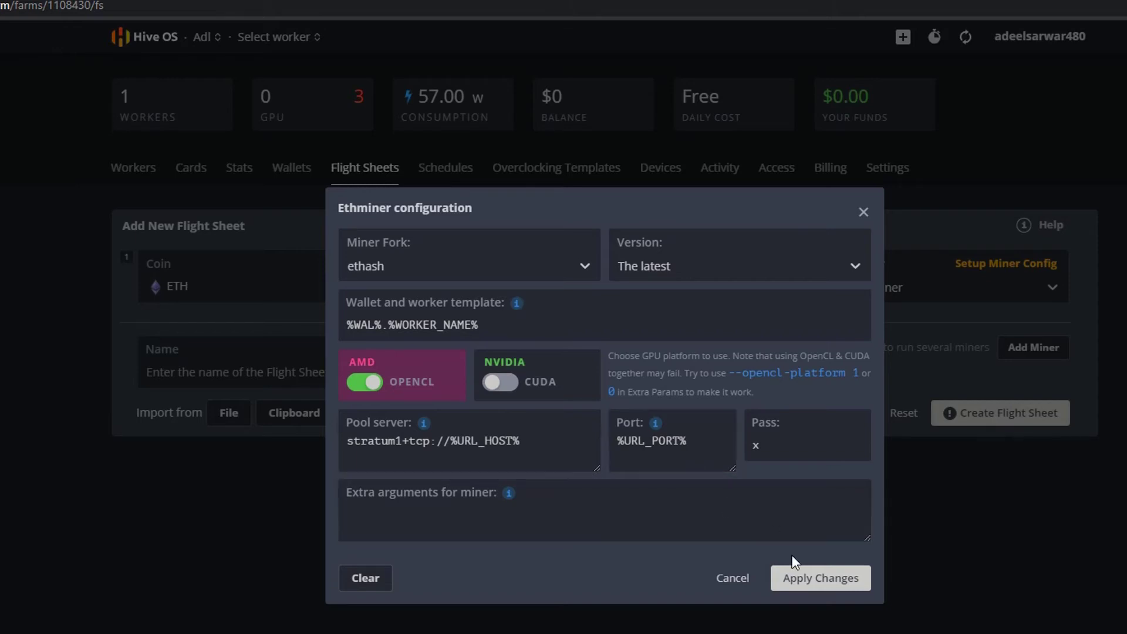
click(800, 581)
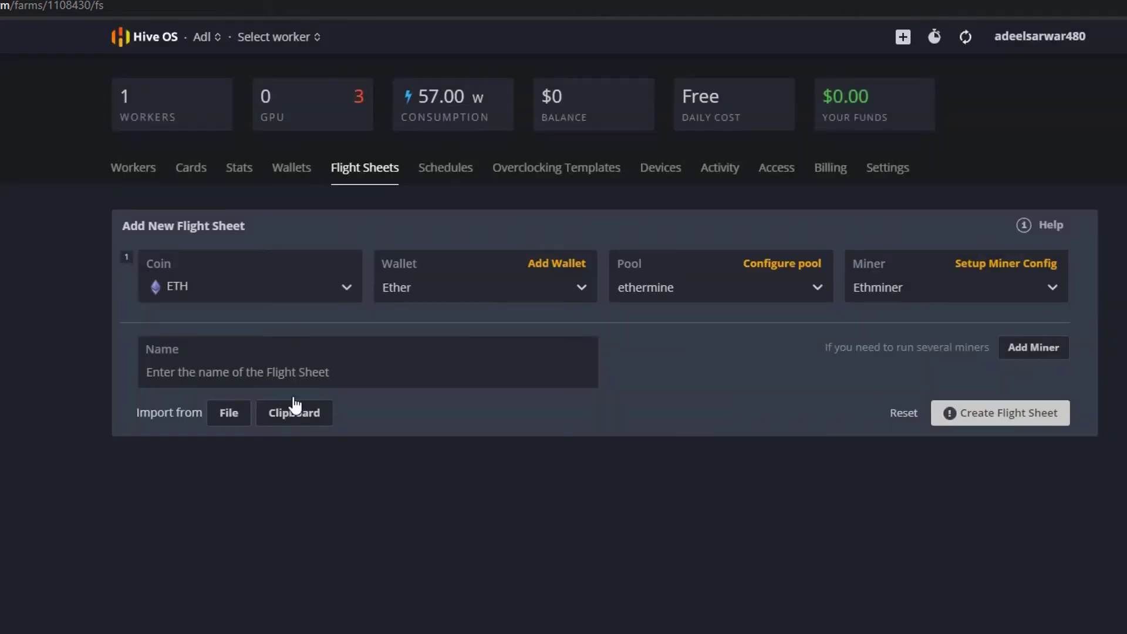
- Add a second row with ETH, wallet Ether and ethermine on SSL Asia and EU servers
click(1048, 351)
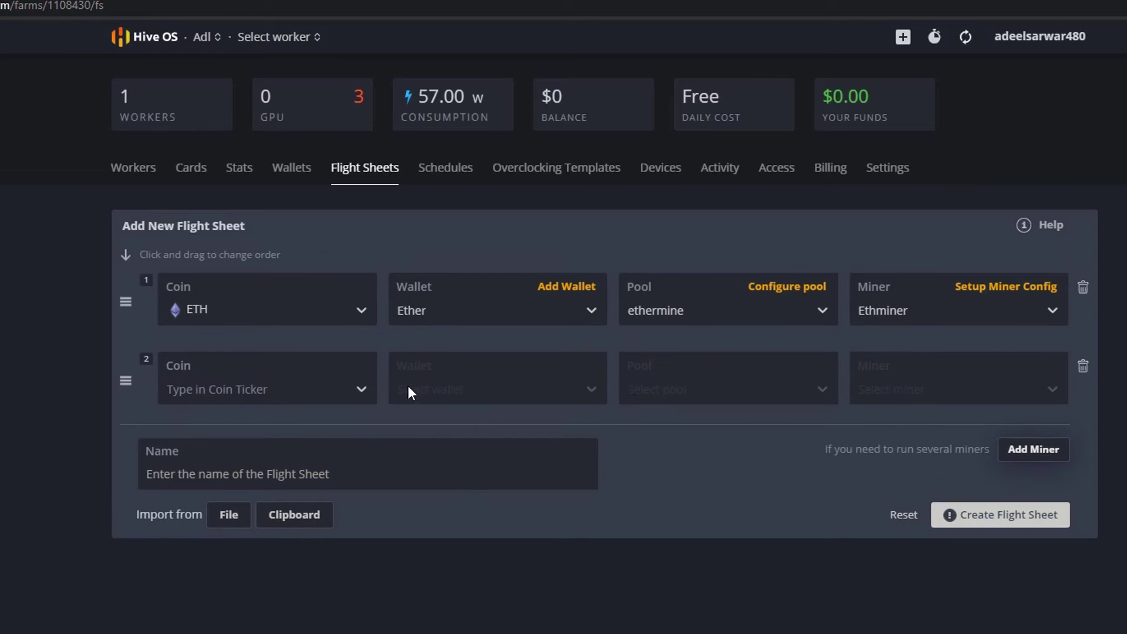
click(322, 403)
click(195, 432)
click(428, 403)
click(417, 428)
click(670, 389)
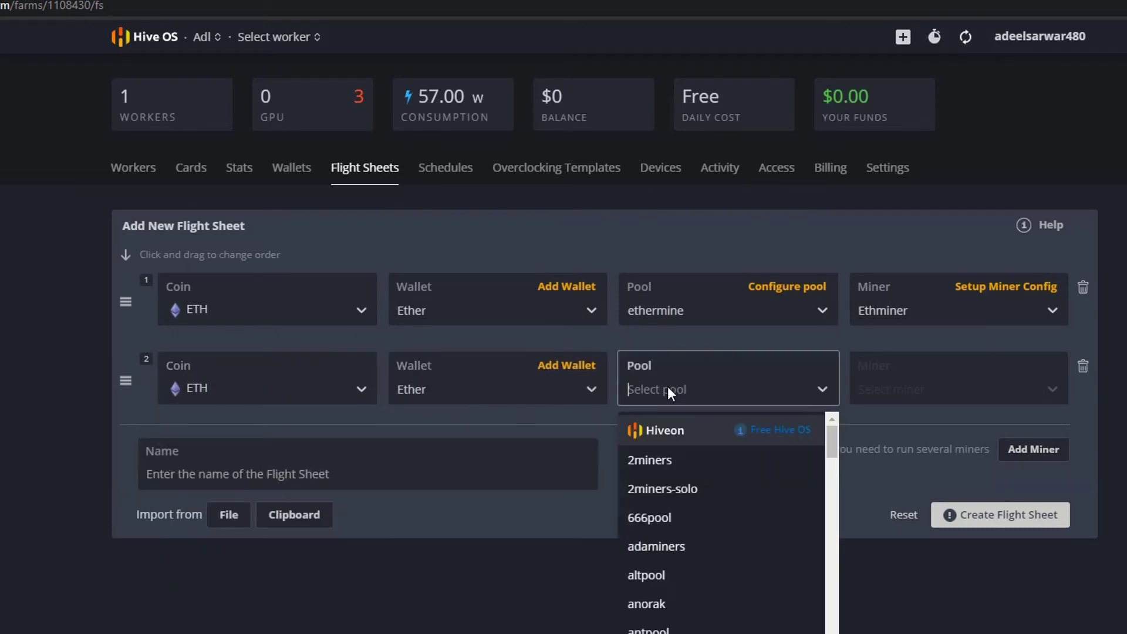
text(ether)
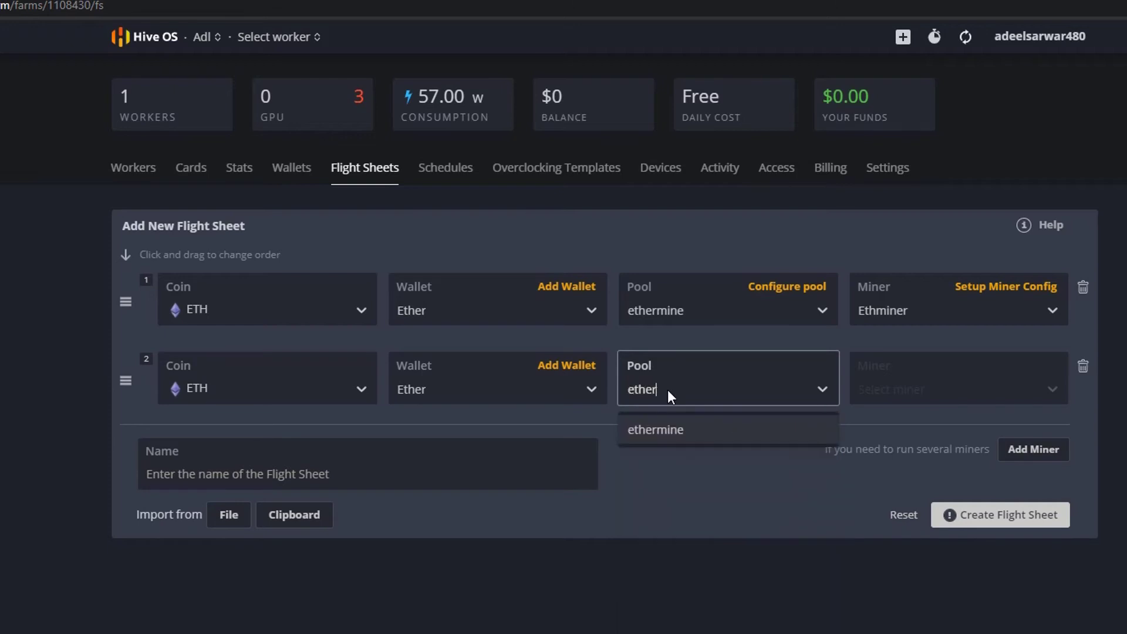
key(Return)
click(386, 268)
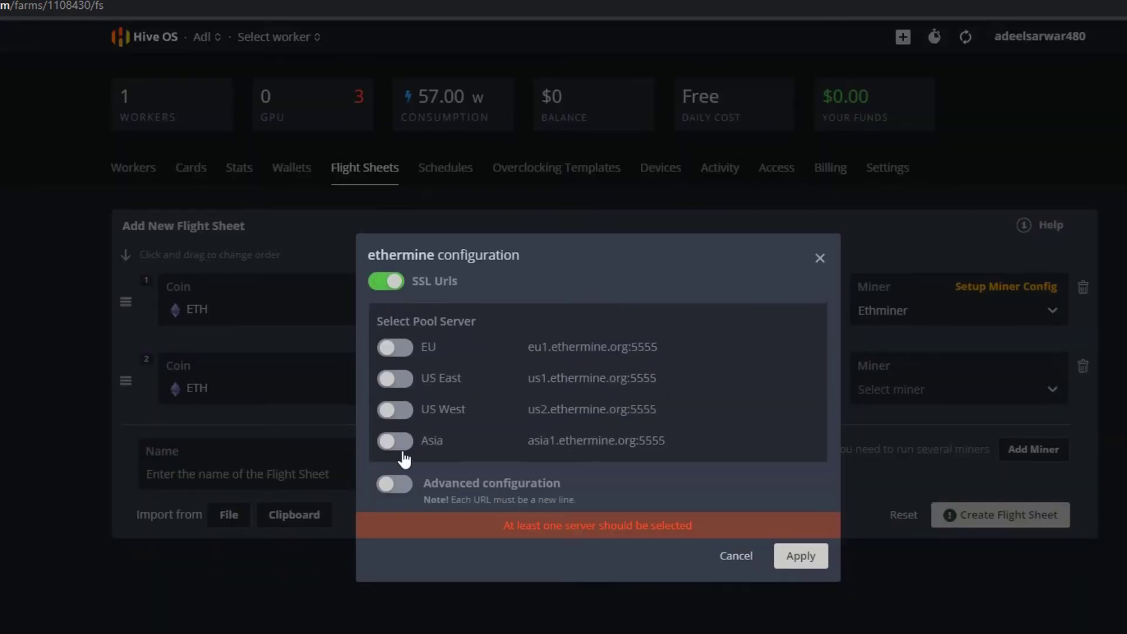
click(396, 440)
click(397, 411)
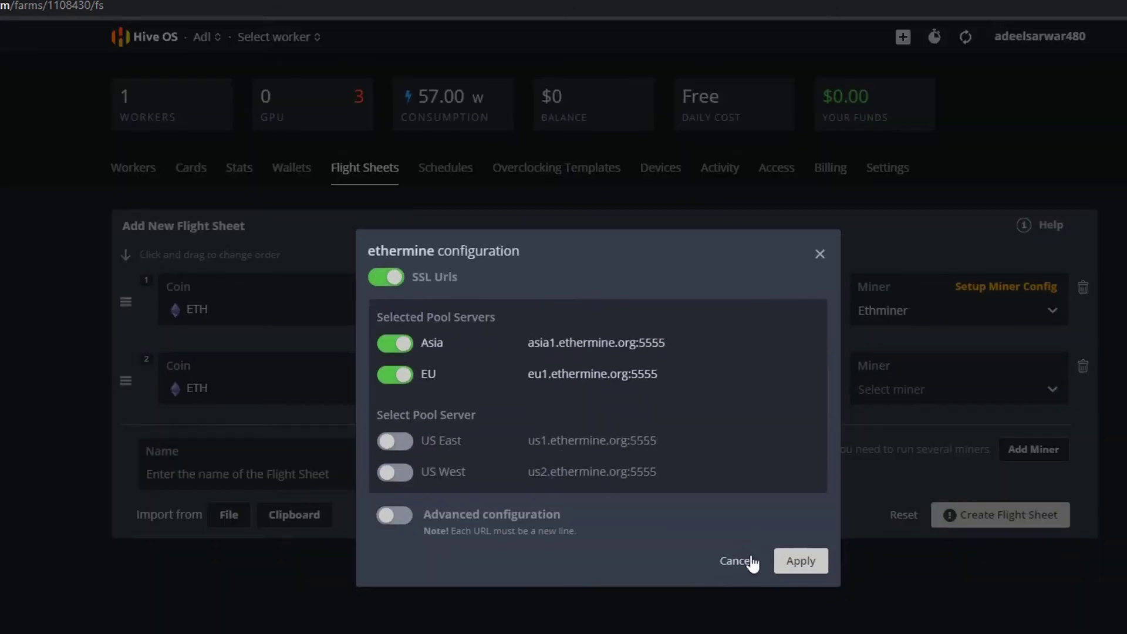
click(802, 561)
- Set the second row's miner to lolMiner with extra argument --devices NVIDIA
click(862, 390)
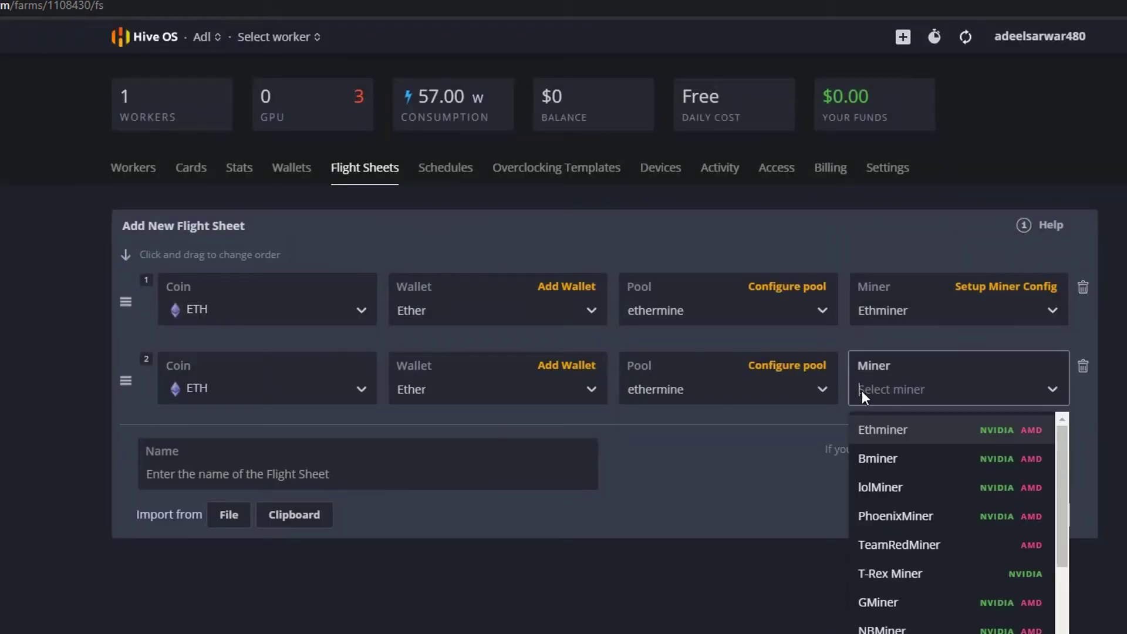
text(lol)
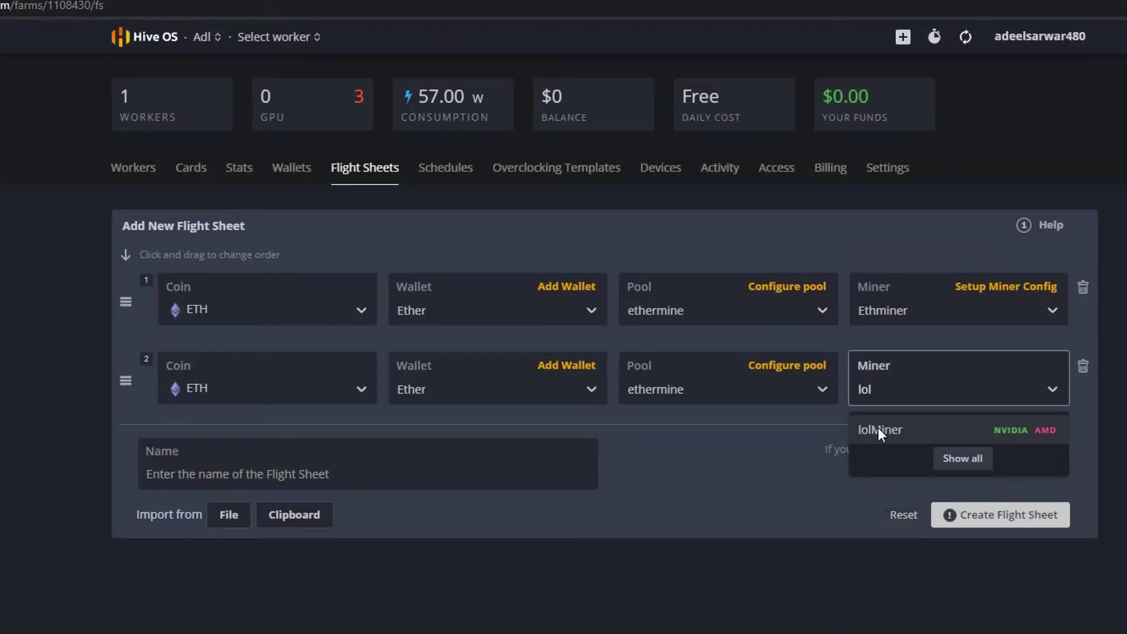
click(878, 429)
click(1006, 365)
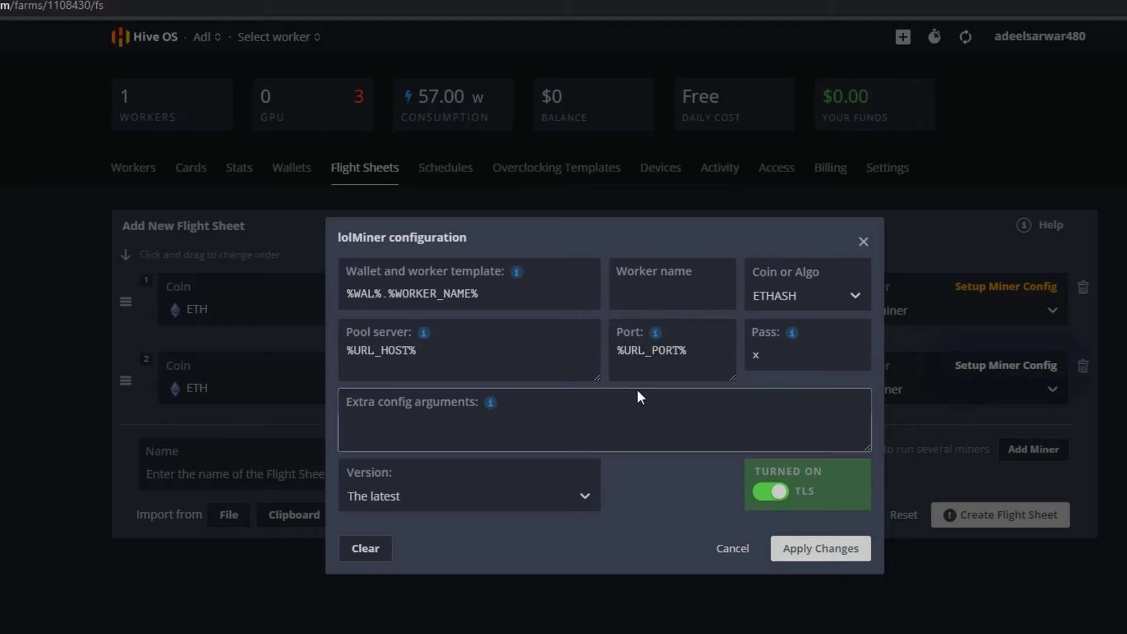
mouse_move(490, 402)
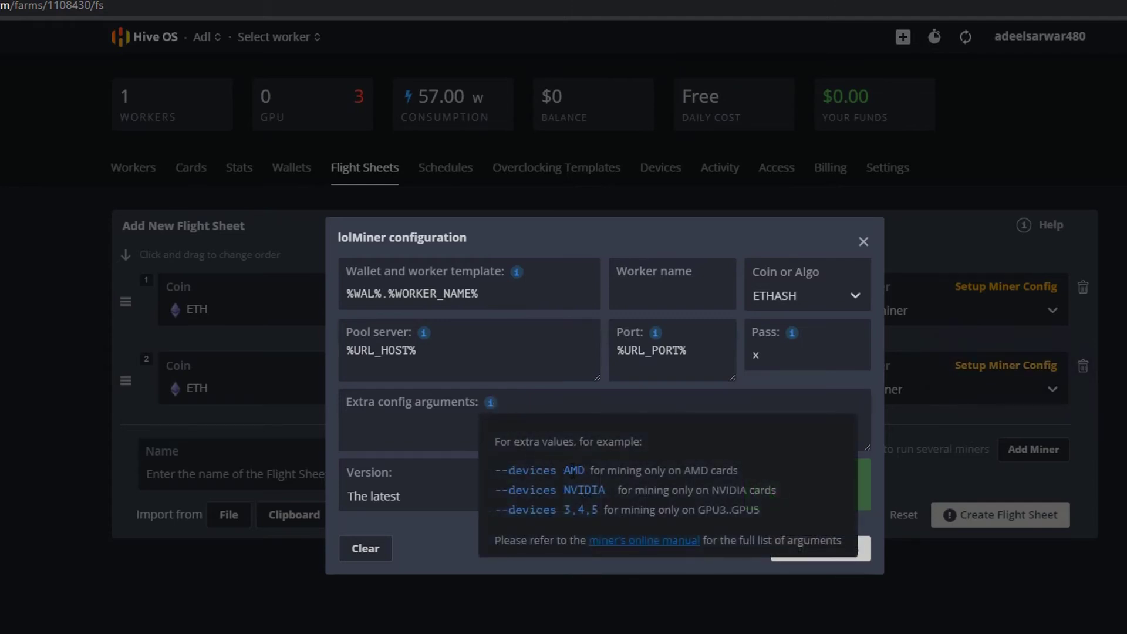
click(573, 471)
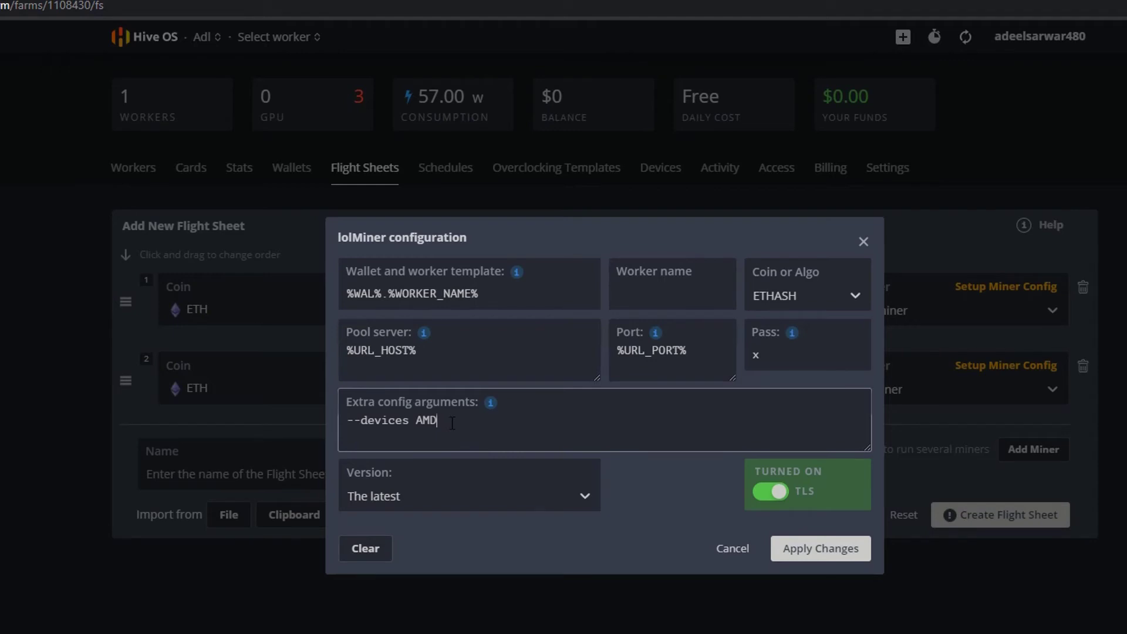
key(ctrl+a)
key(BackSpace)
mouse_move(491, 404)
click(568, 489)
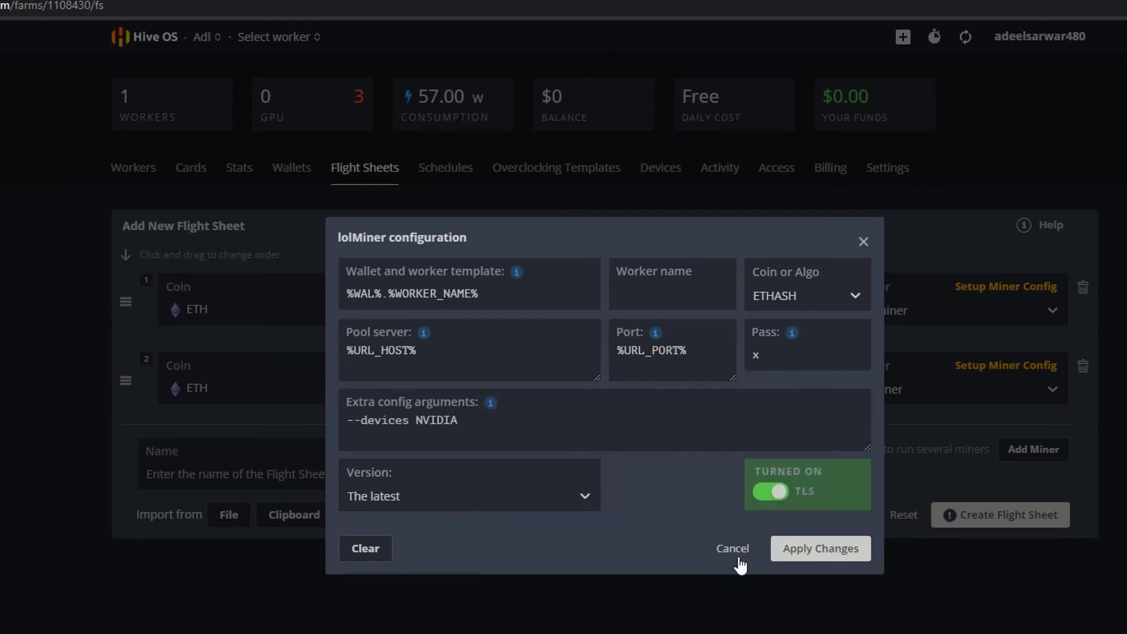
click(803, 555)
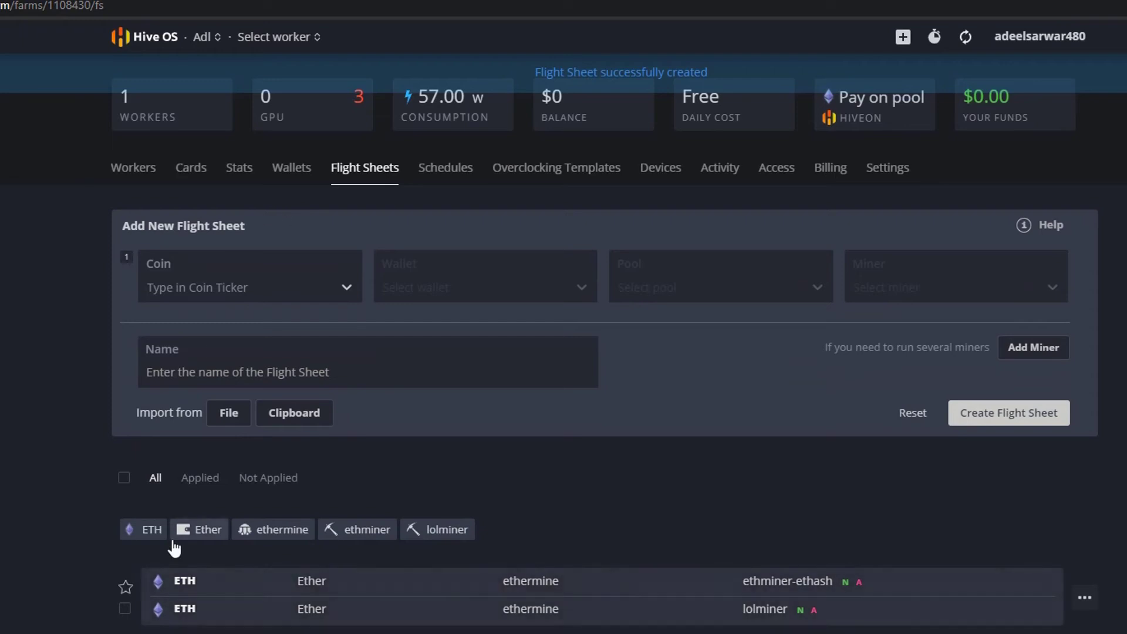
click(124, 608)
- Look over the workers list and the saved ETH flight sheet's details and actions
click(125, 611)
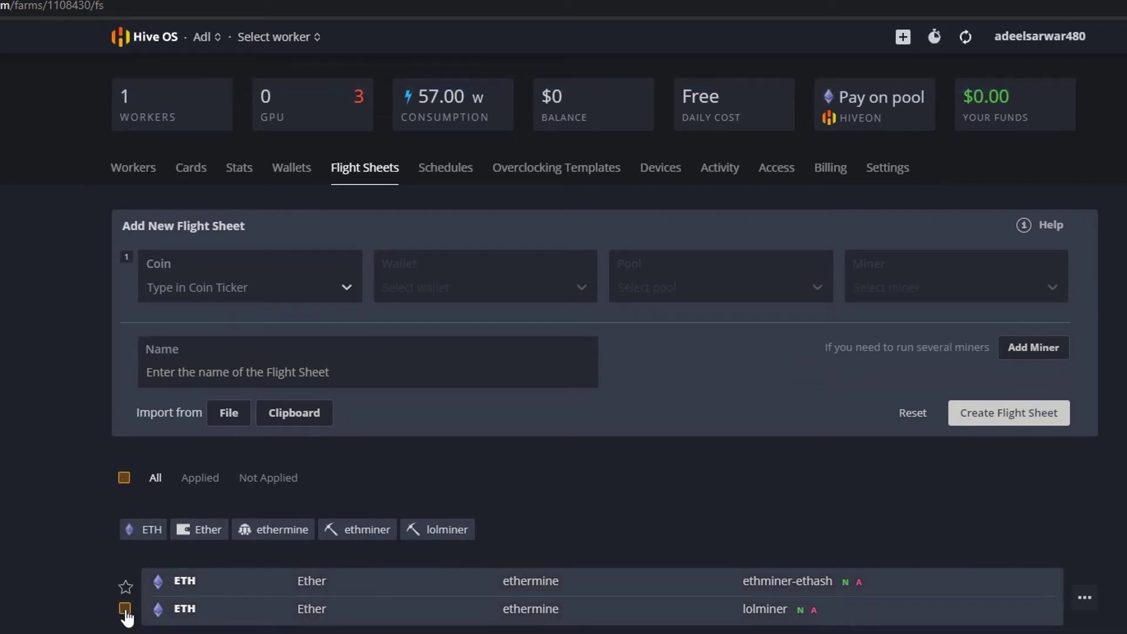
click(1092, 603)
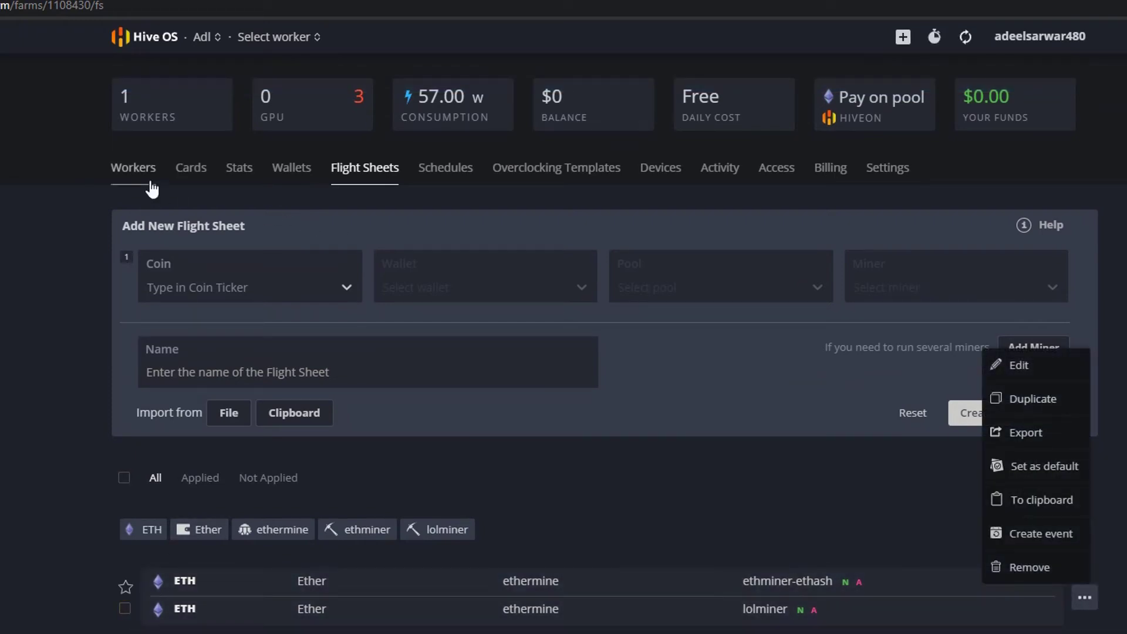
click(141, 176)
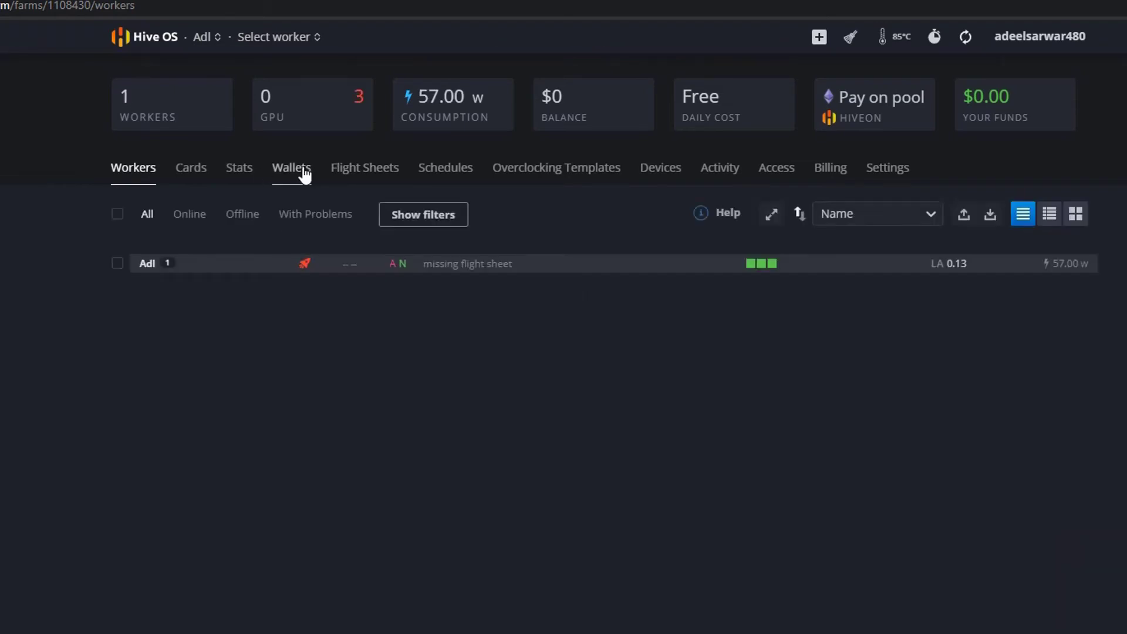
click(306, 269)
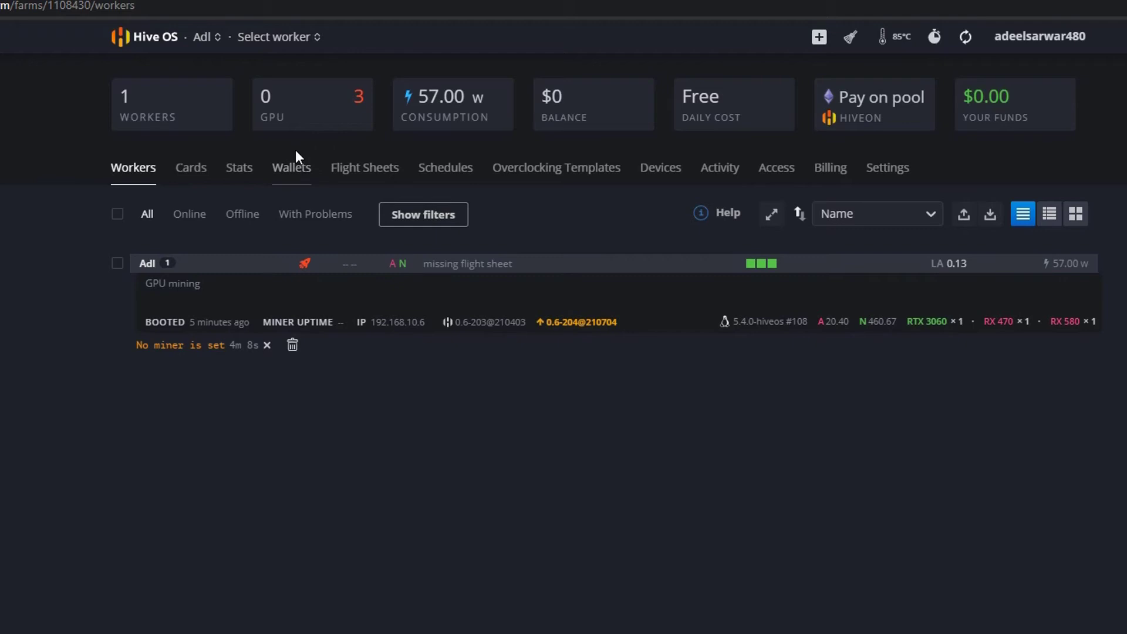
click(365, 168)
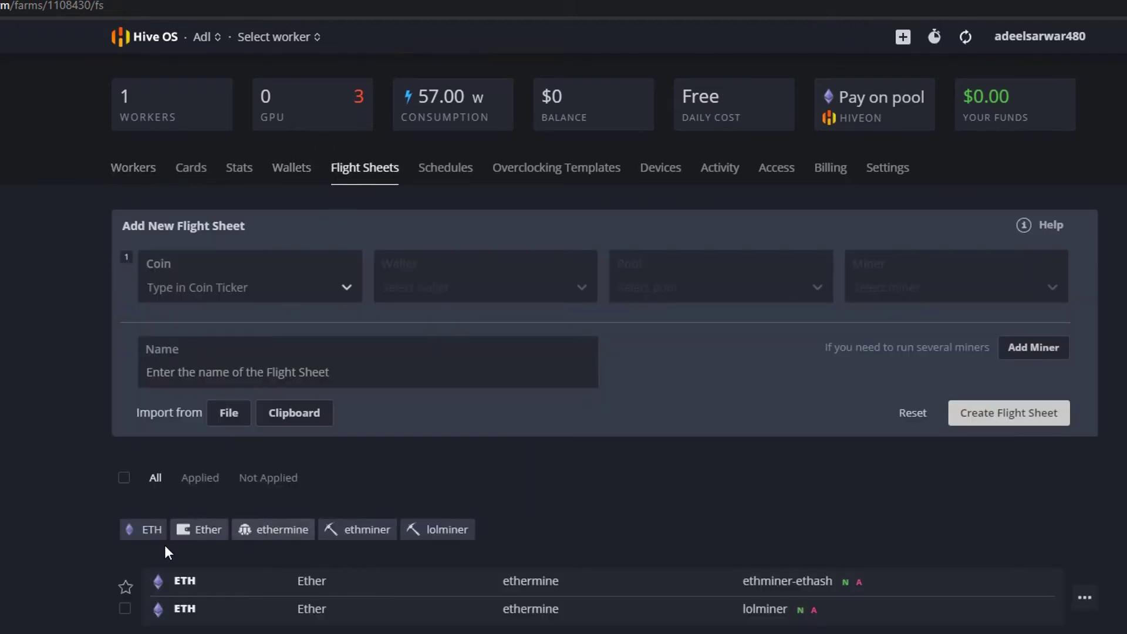
click(200, 617)
scroll(1006, 358, down, 2)
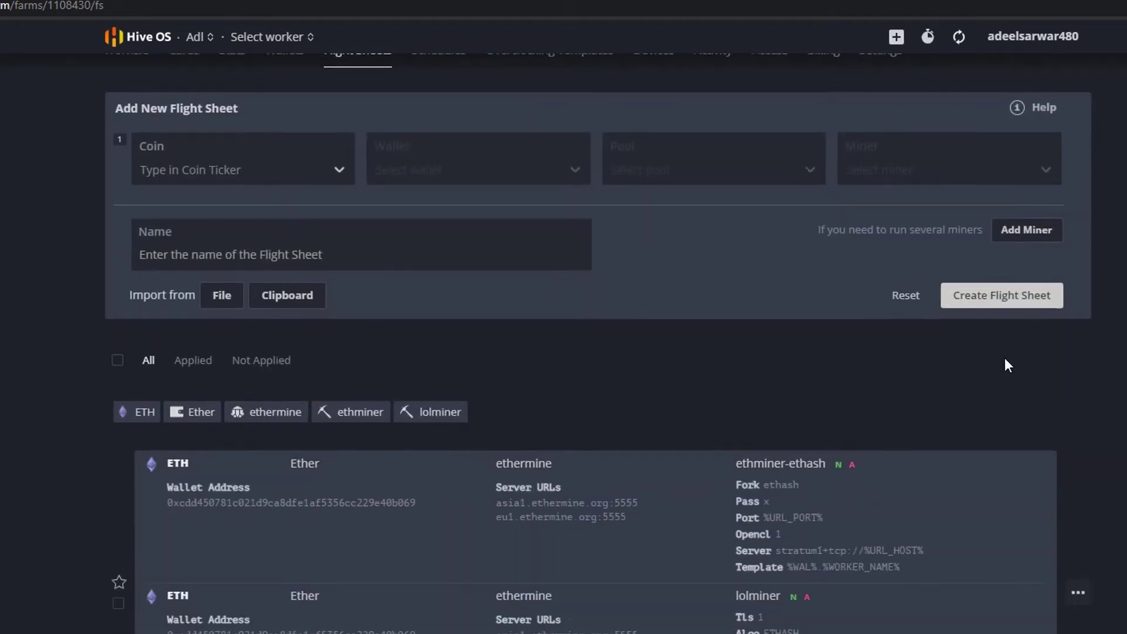
click(1080, 583)
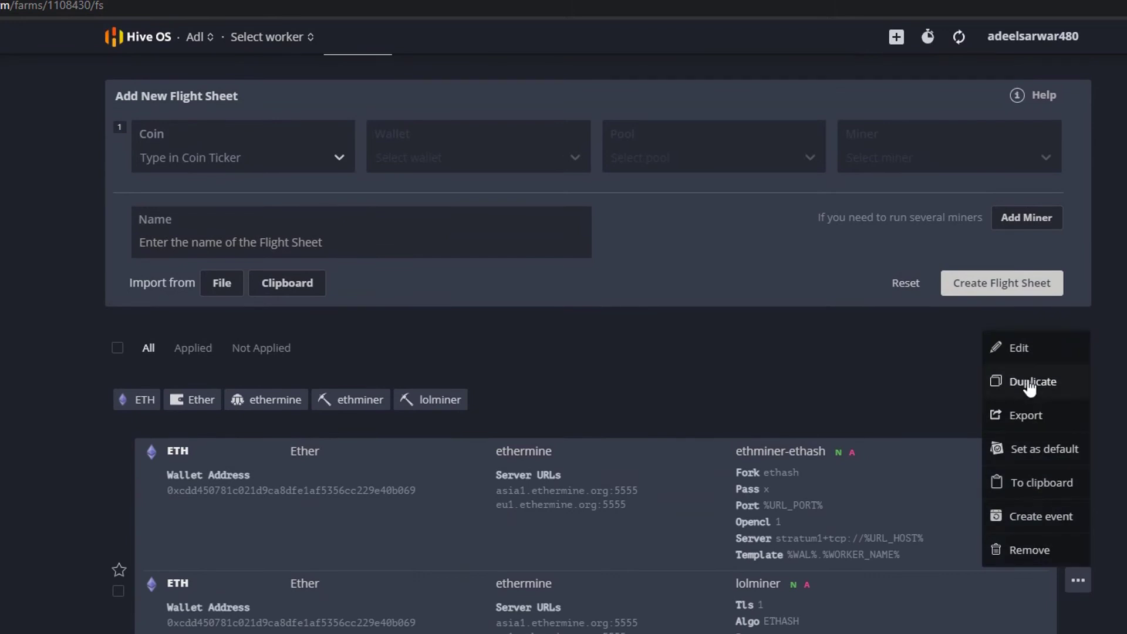
- Go to the workers list, expand Adl and open its overview page
scroll(777, 446, up, 2)
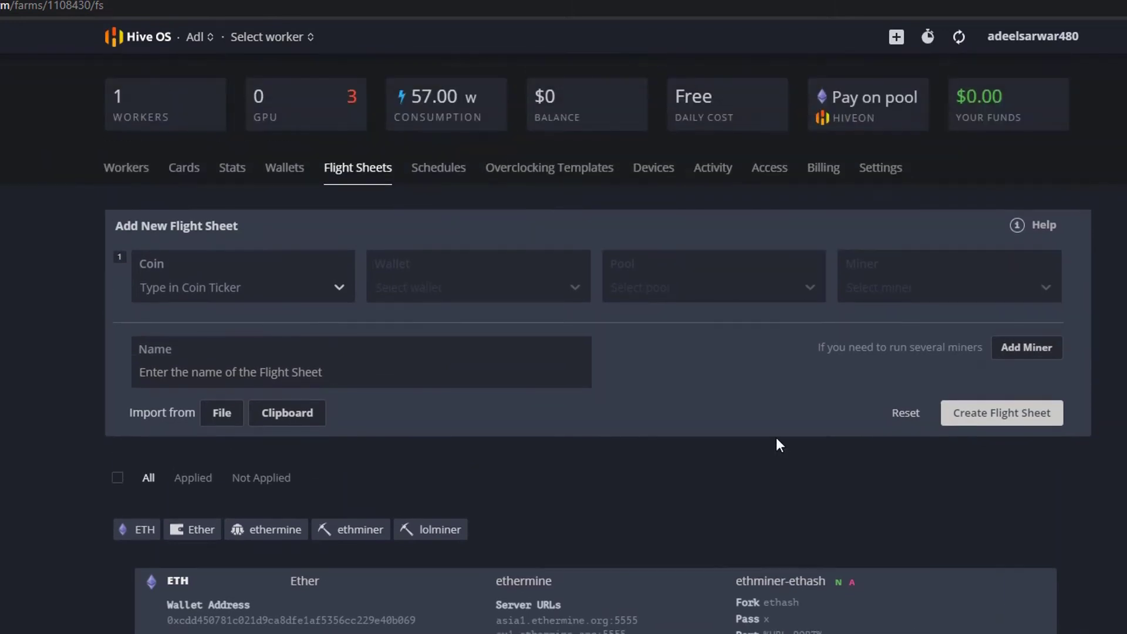
click(126, 168)
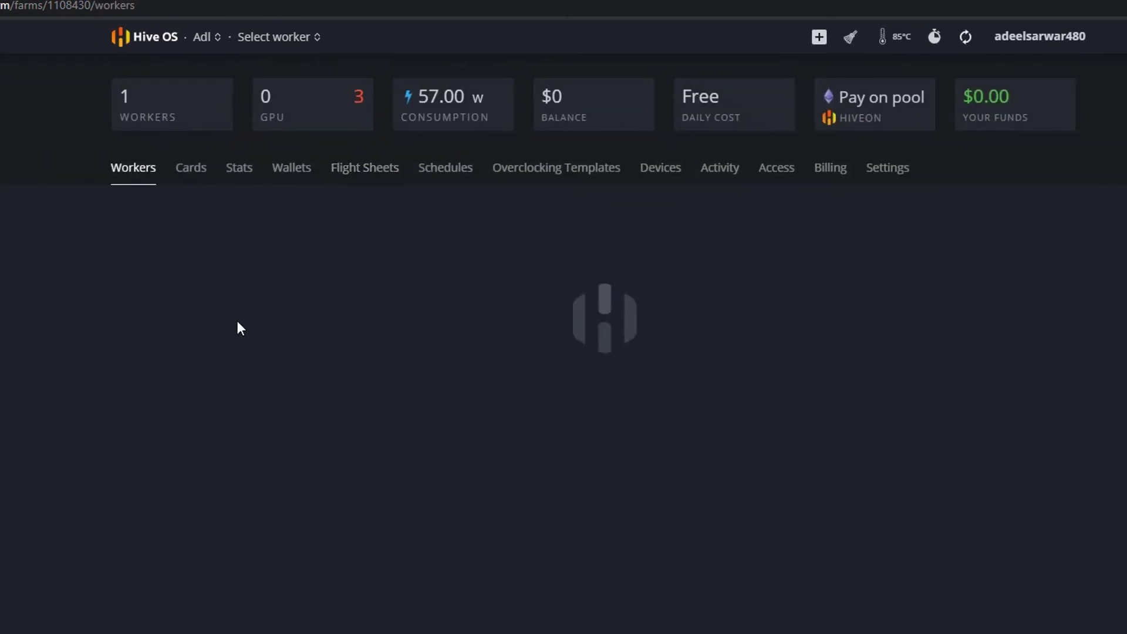
click(202, 267)
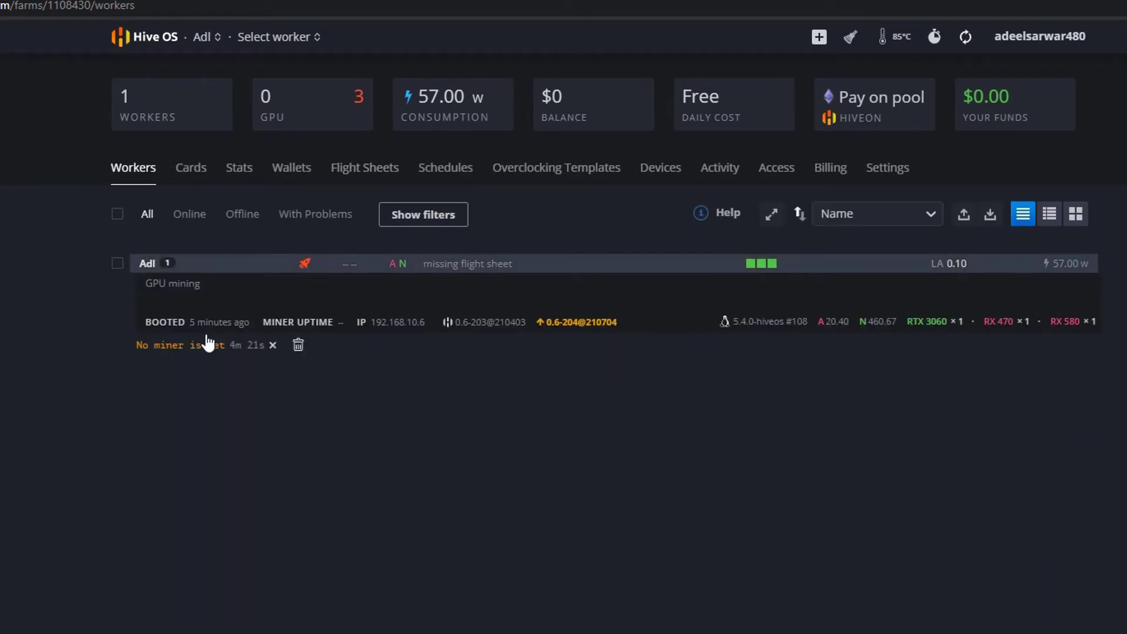
click(148, 267)
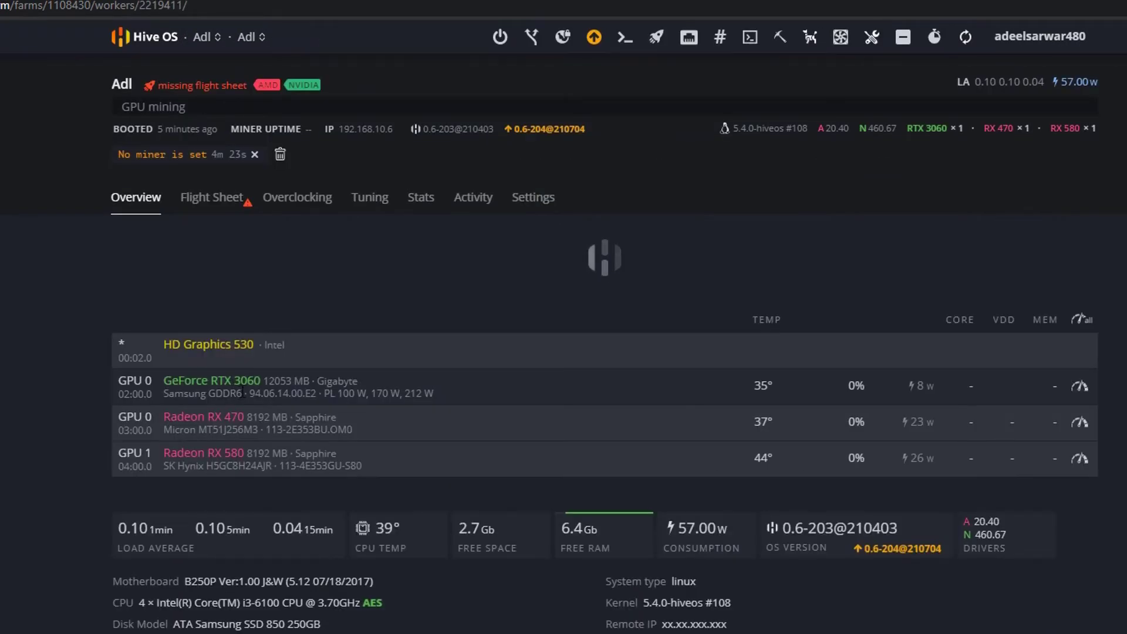
- Apply the ETH ethermine flight sheet to worker Adl, accepting the fee notice
click(238, 204)
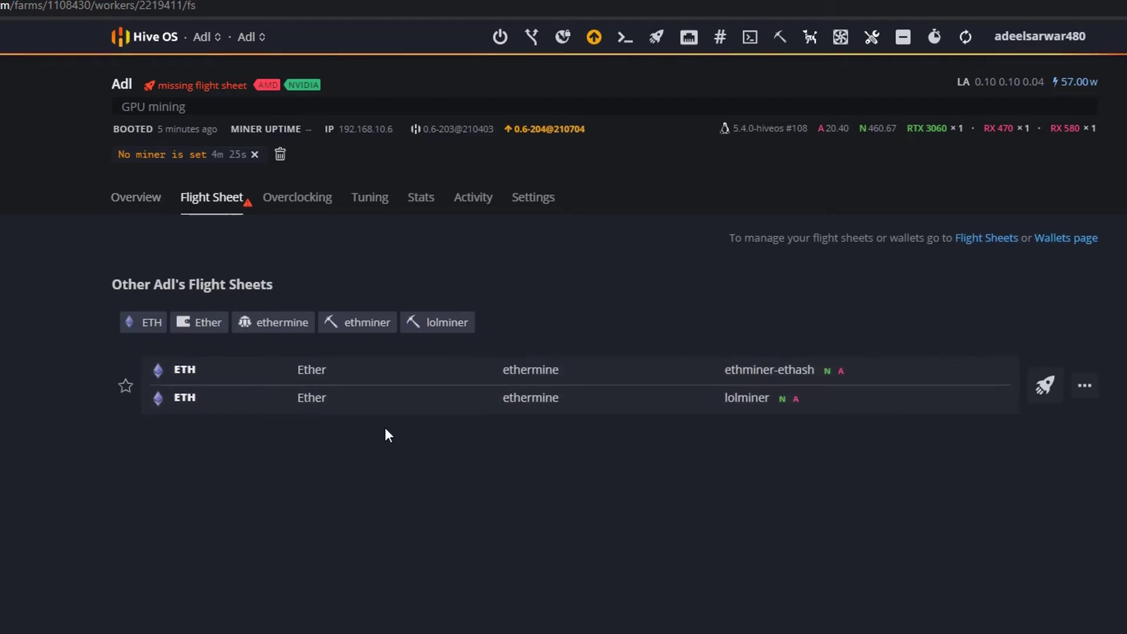
click(1046, 388)
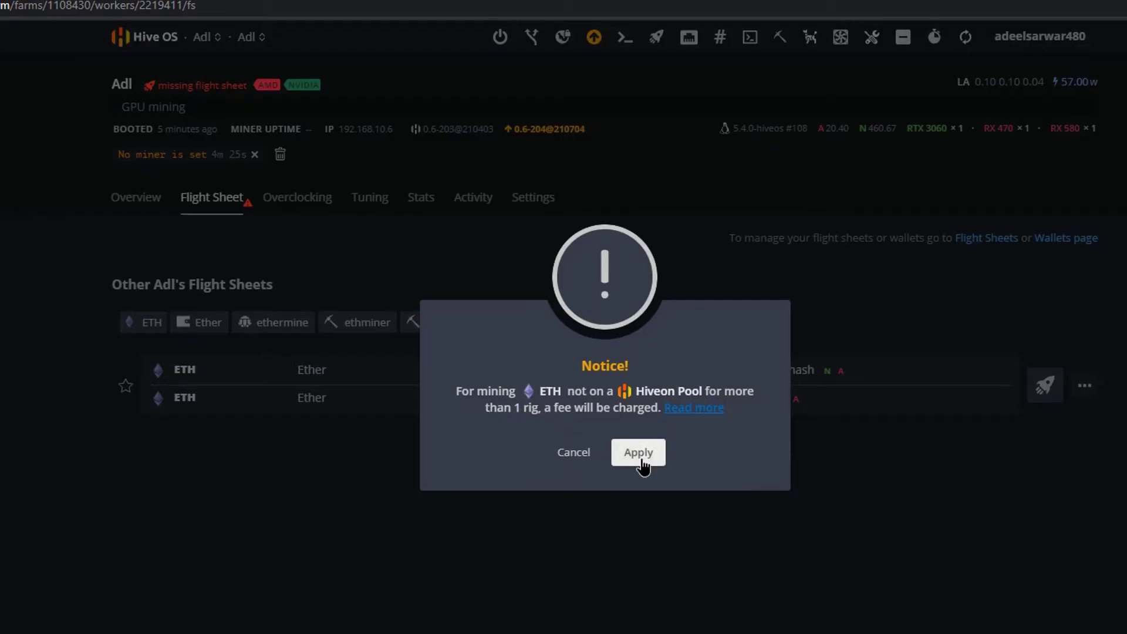
click(640, 455)
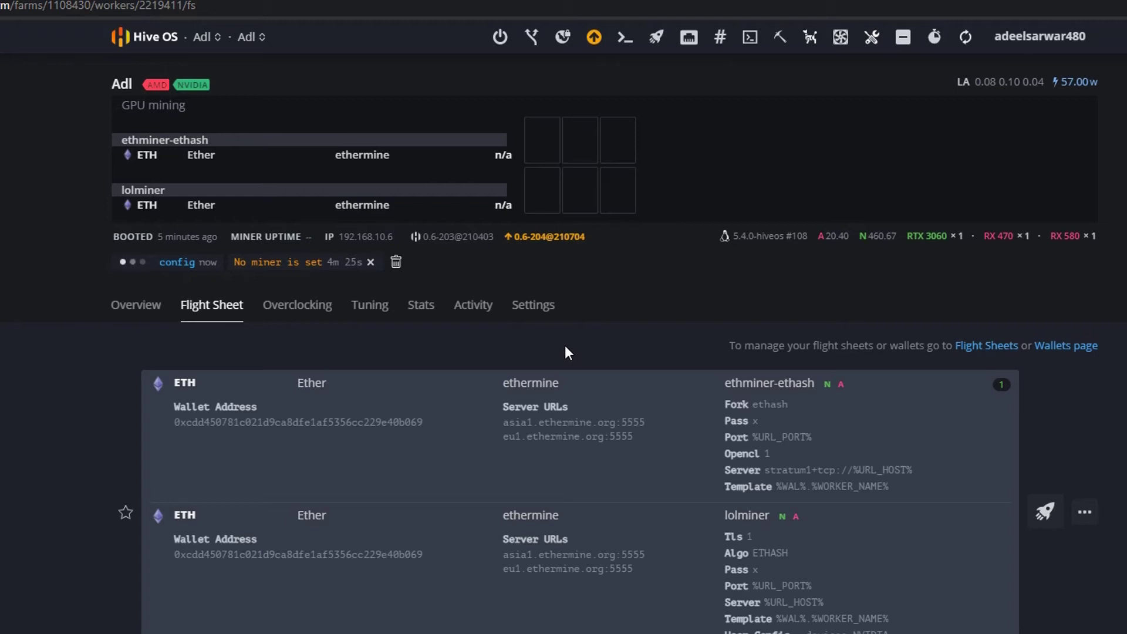
- Start a Hive Shell session on the rig from Remote Access and view its output
click(753, 44)
click(787, 75)
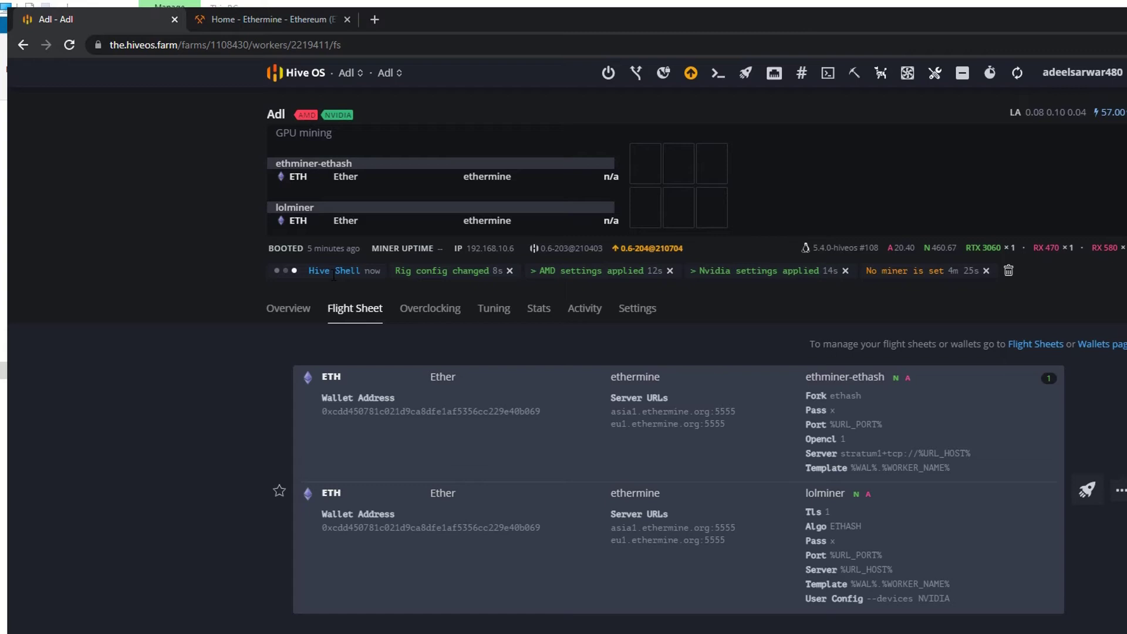
click(332, 272)
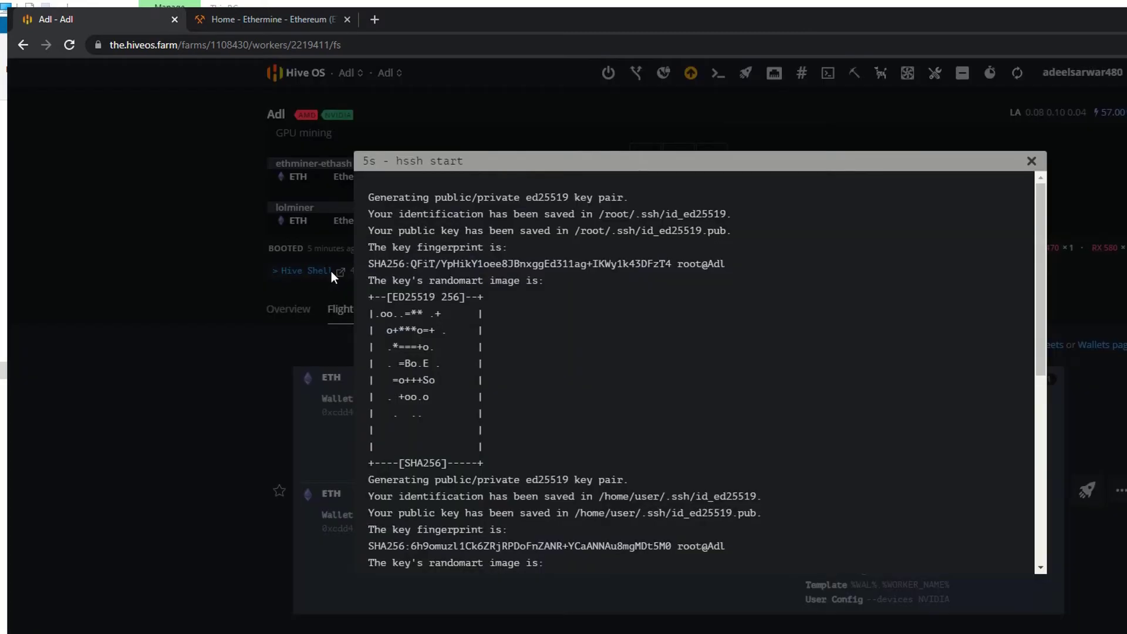
- Open the rig's shell in a new tab and run miner to view ethminer's log
click(1032, 162)
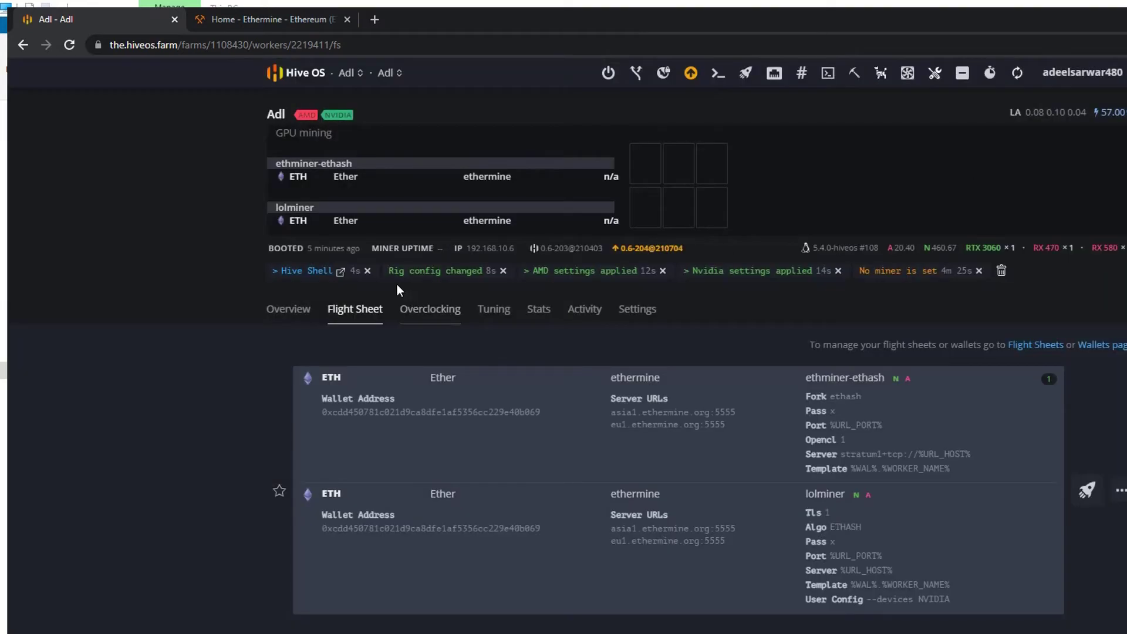
click(339, 270)
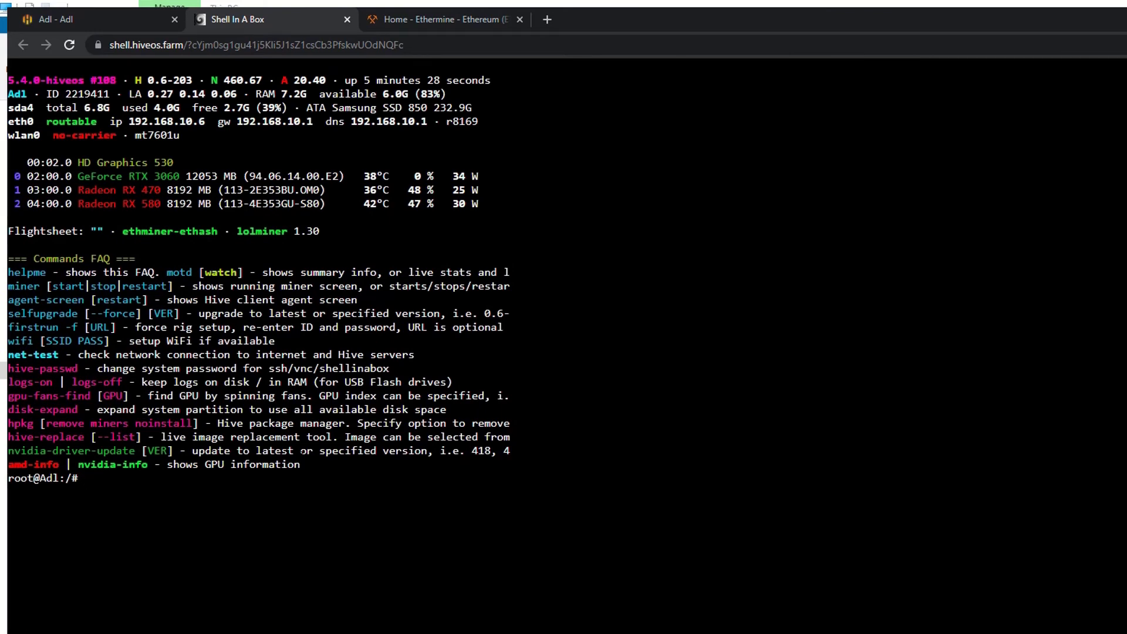
text(miner)
key(Return)
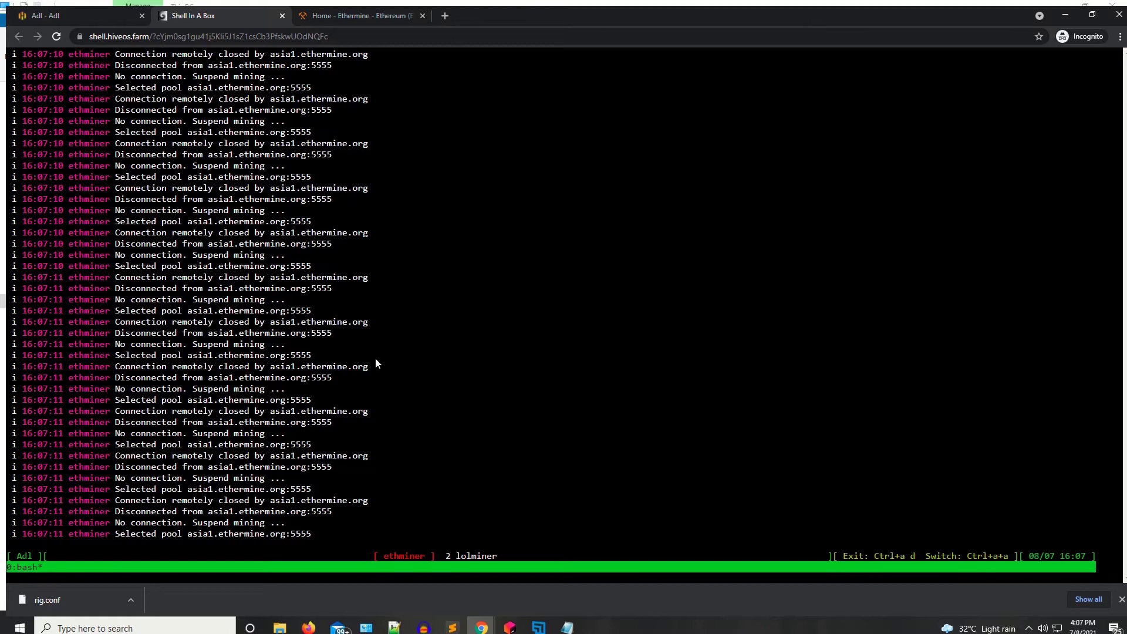
- Switch to the lolminer log with Ctrl+A A, then return to the Hive OS worker tab
key(ctrl+a)
key(a)
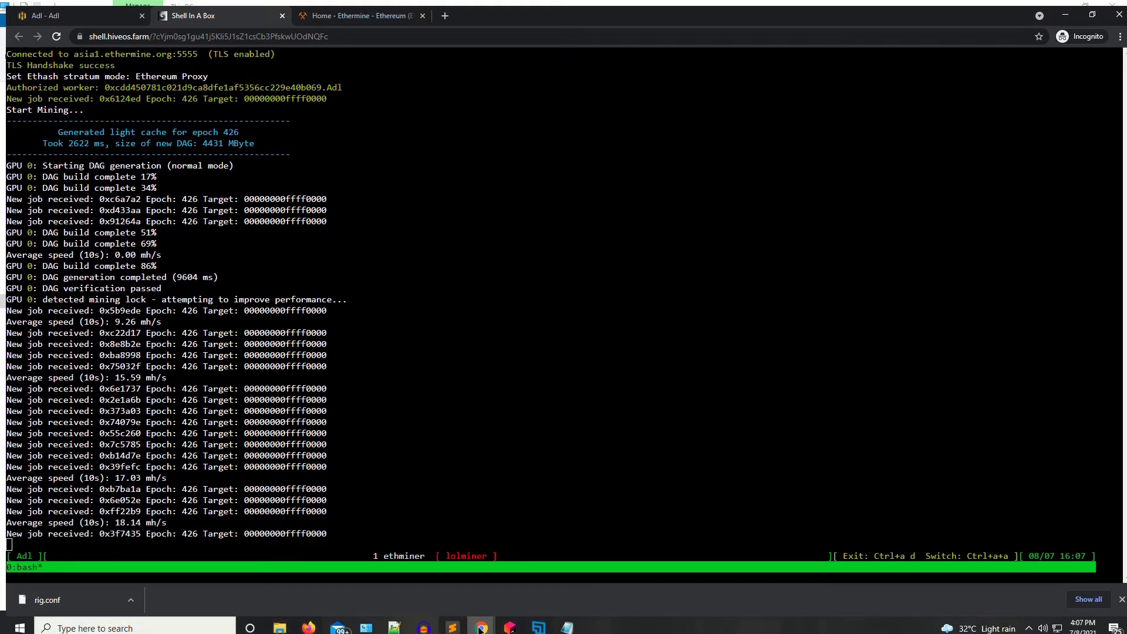
mouse_move(482, 627)
click(442, 572)
click(53, 17)
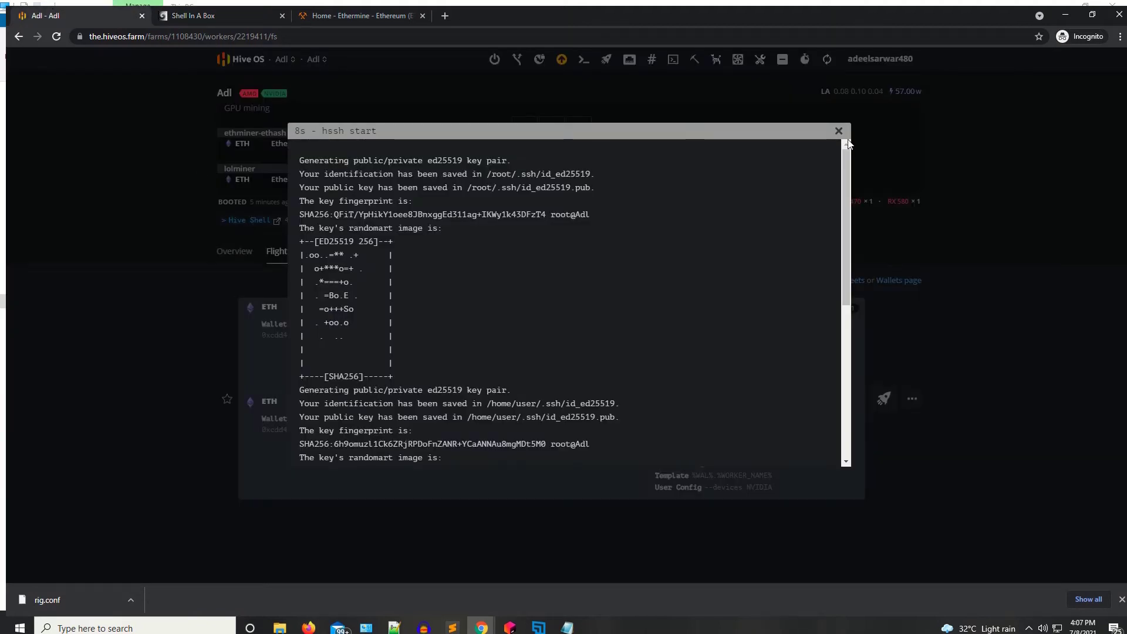
- Close the shell output, reopen worker Adl from the farms overview and view its Flight Sheet tab
click(217, 201)
click(240, 60)
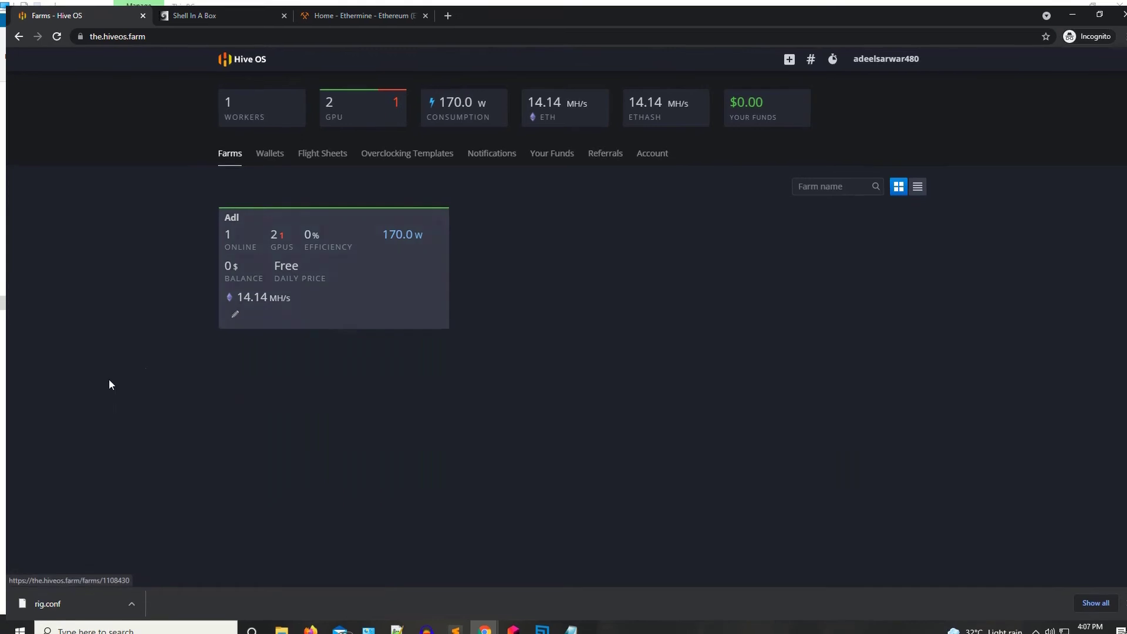
click(364, 283)
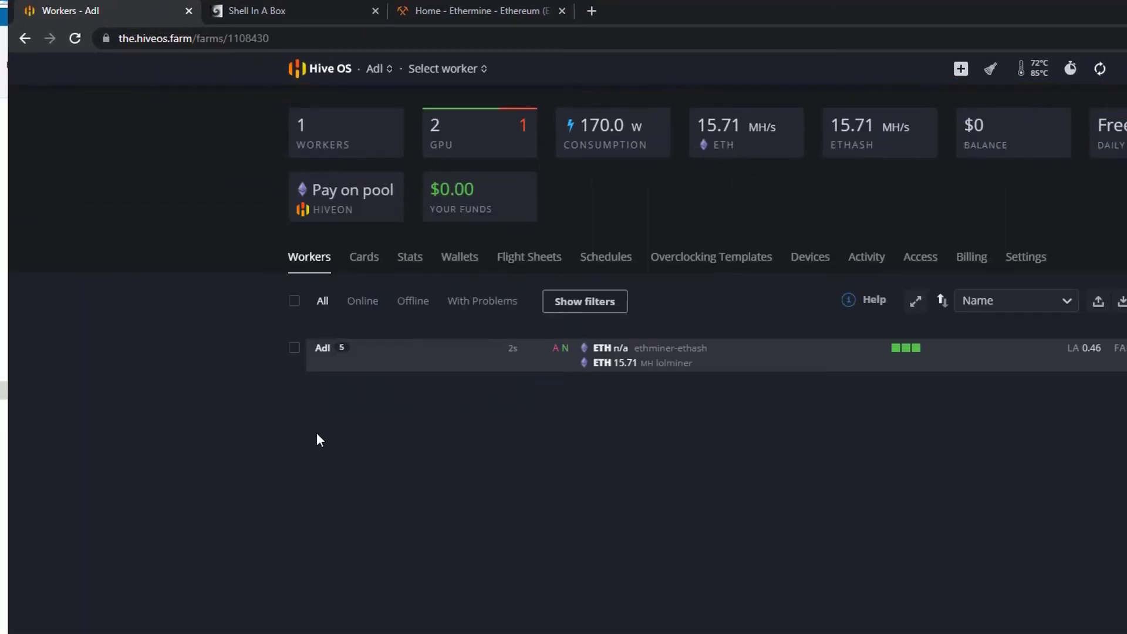
click(321, 351)
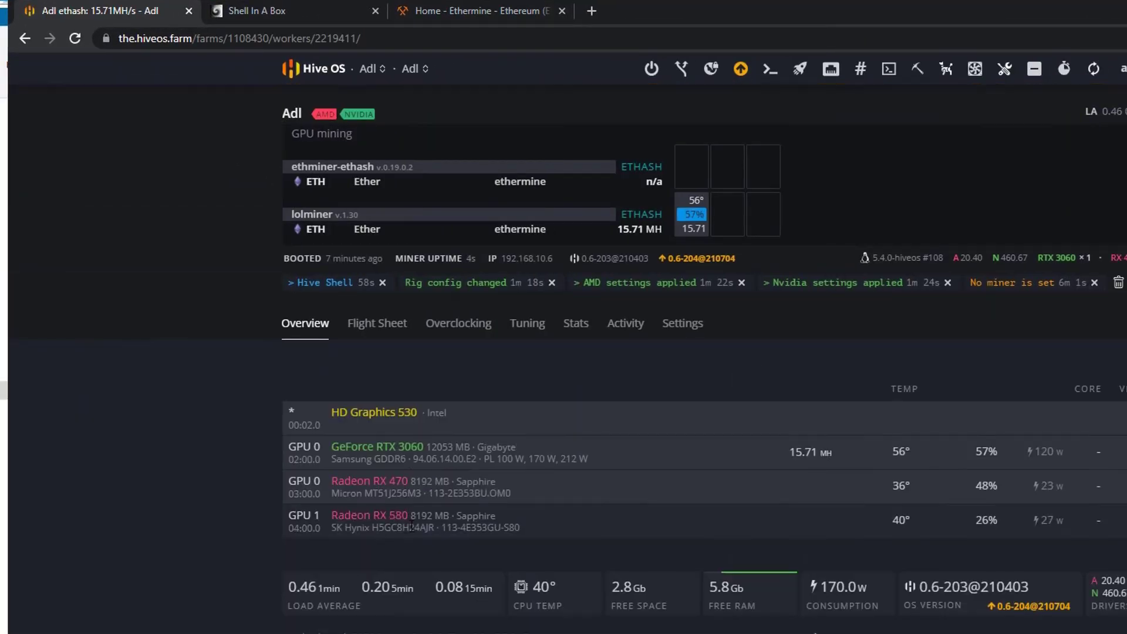
scroll(459, 470, down, 1)
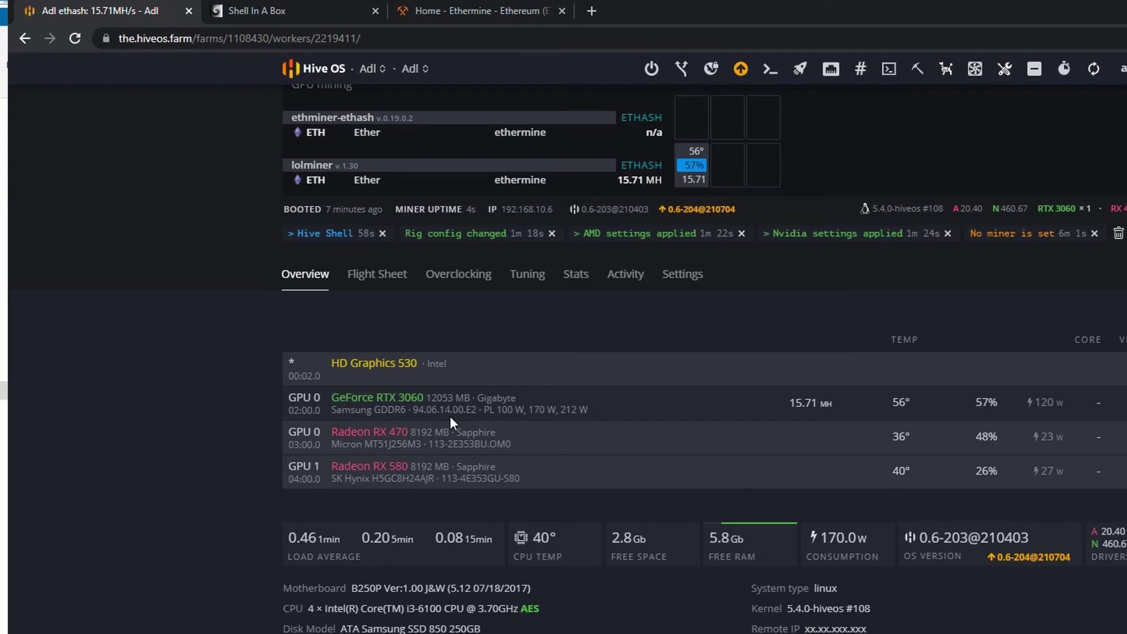
click(380, 275)
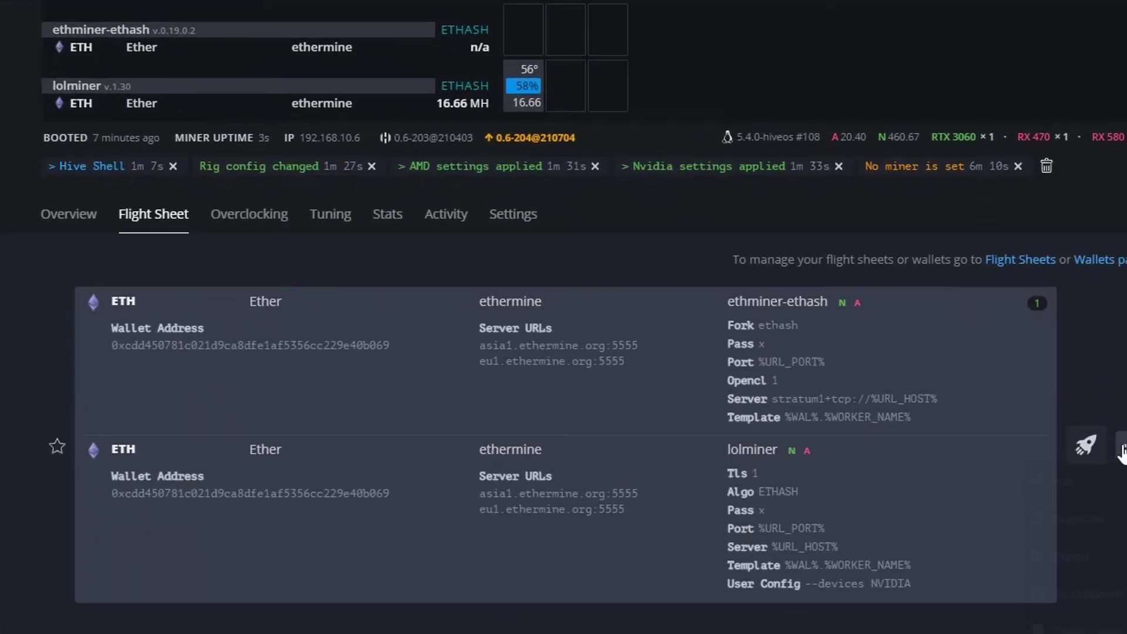
- Edit the applied flight sheet and choose 2miners as the Ethminer pool
click(1108, 426)
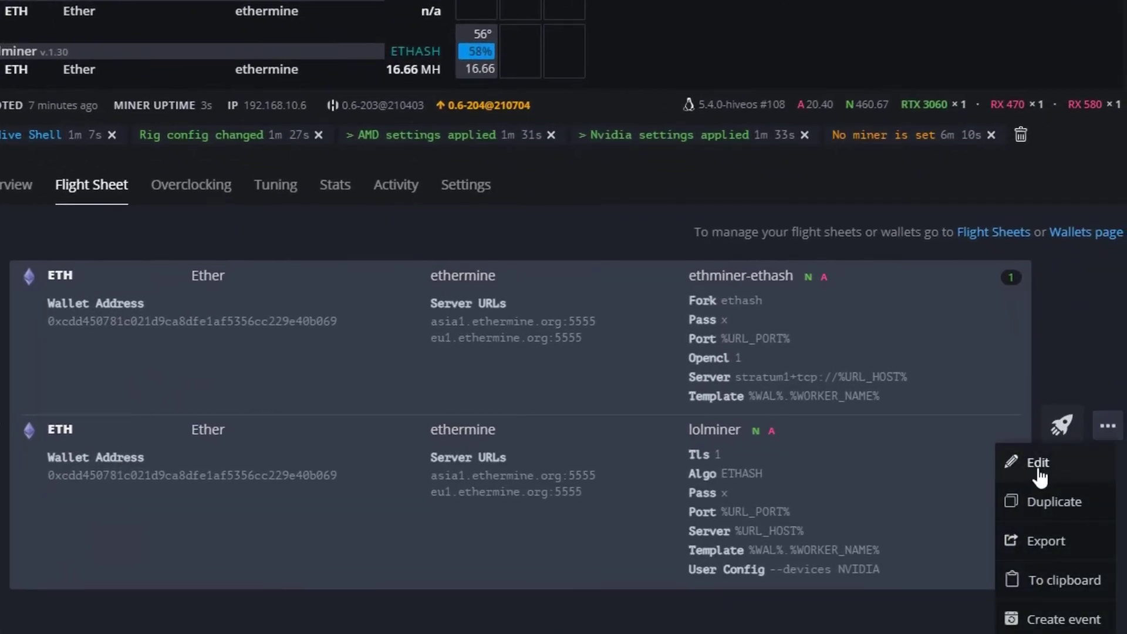
click(1038, 464)
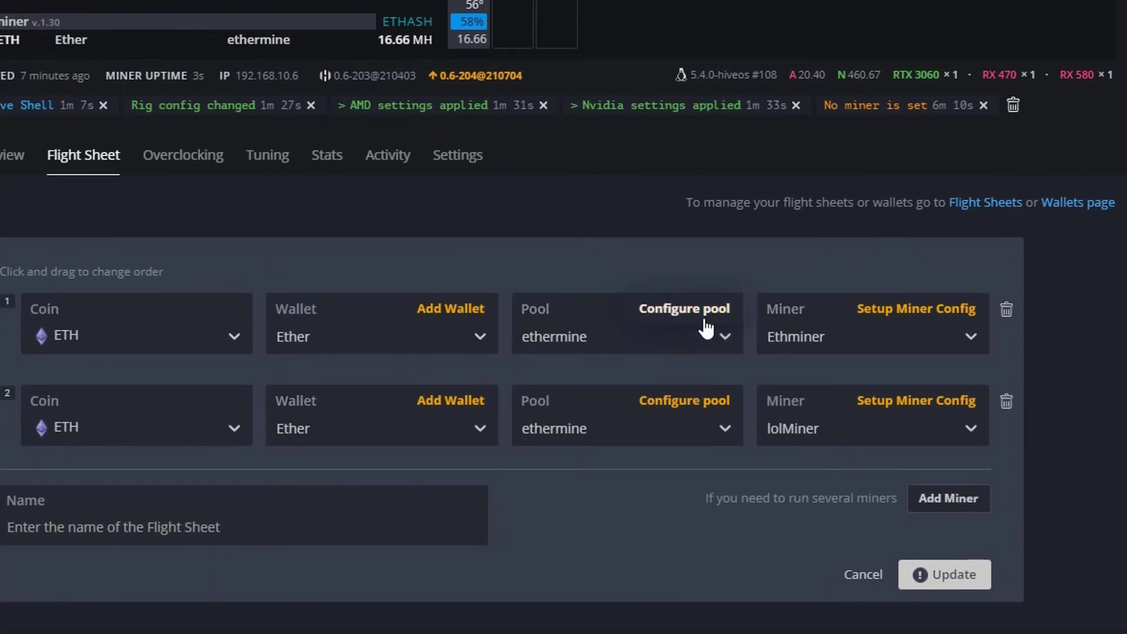
click(706, 329)
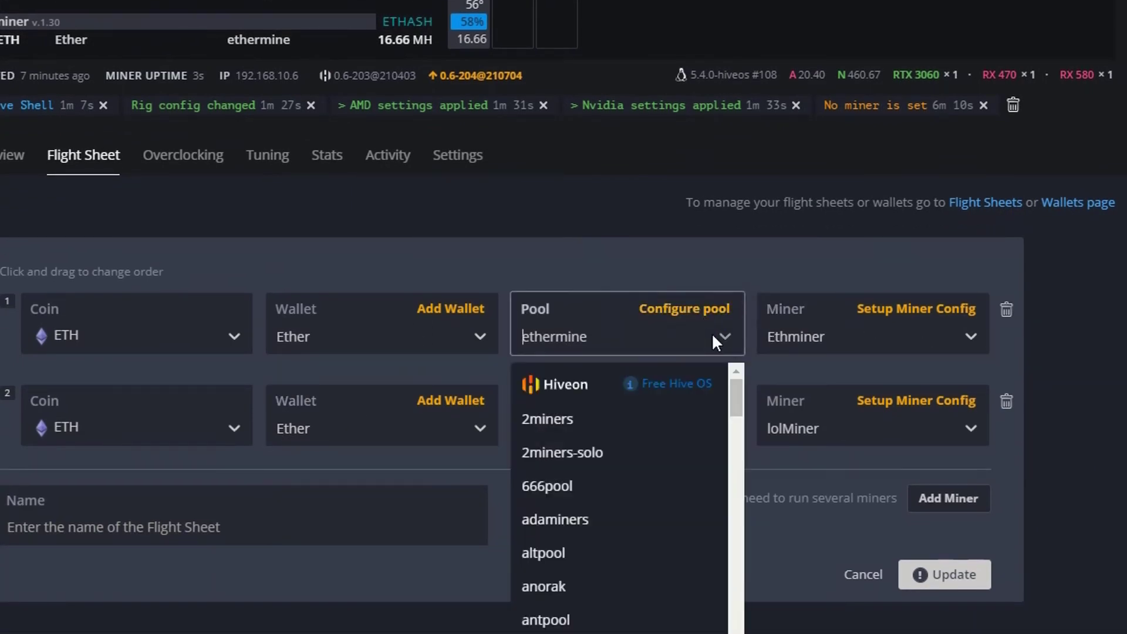
click(543, 418)
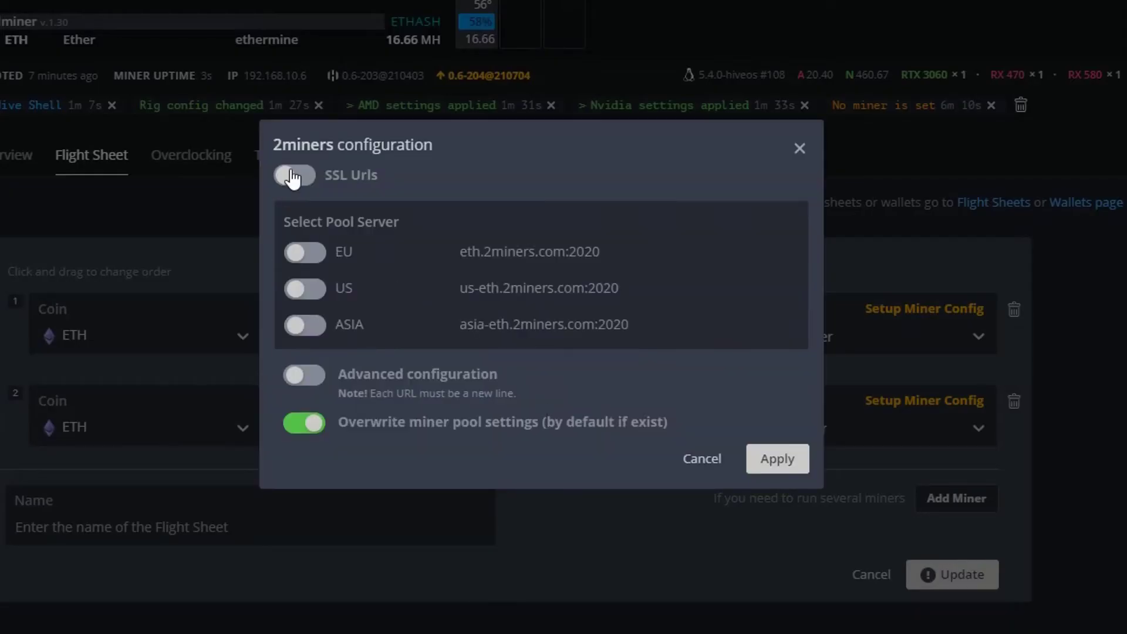
- Enable SSL URLs with EU, US and ASIA servers, apply, and bring up the Ethminer settings
click(291, 176)
click(308, 254)
click(347, 350)
click(352, 382)
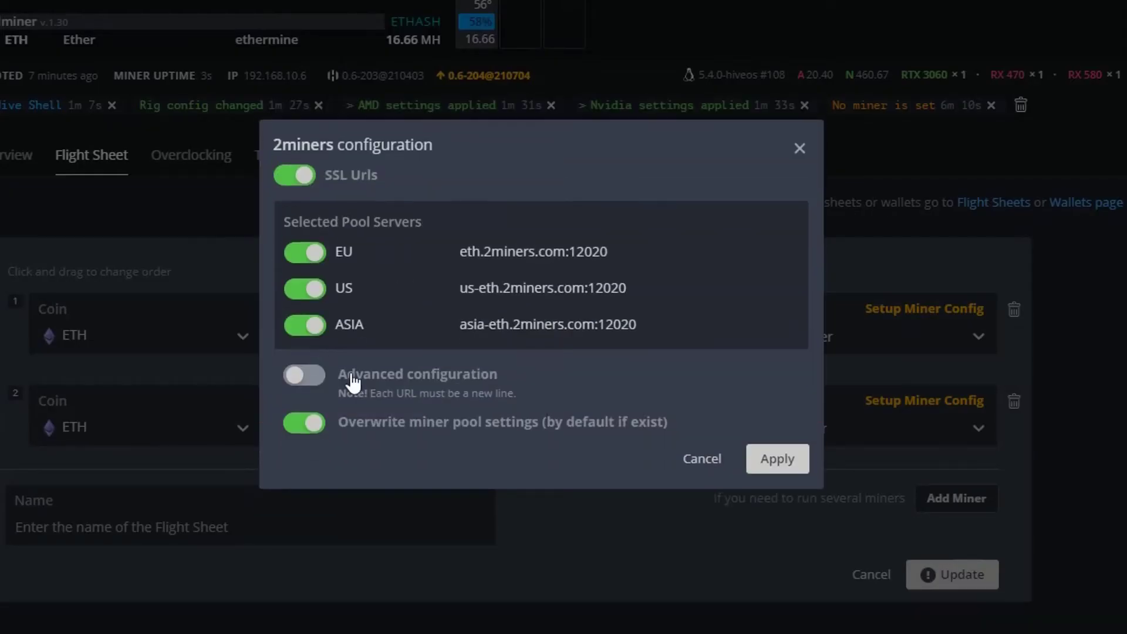
click(780, 460)
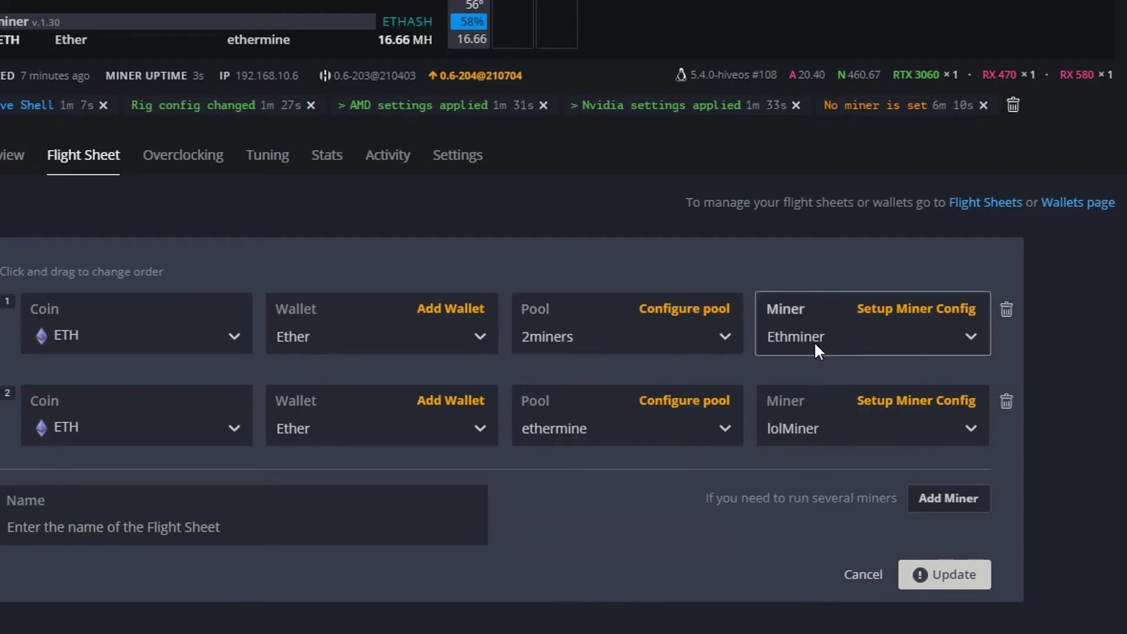
click(900, 310)
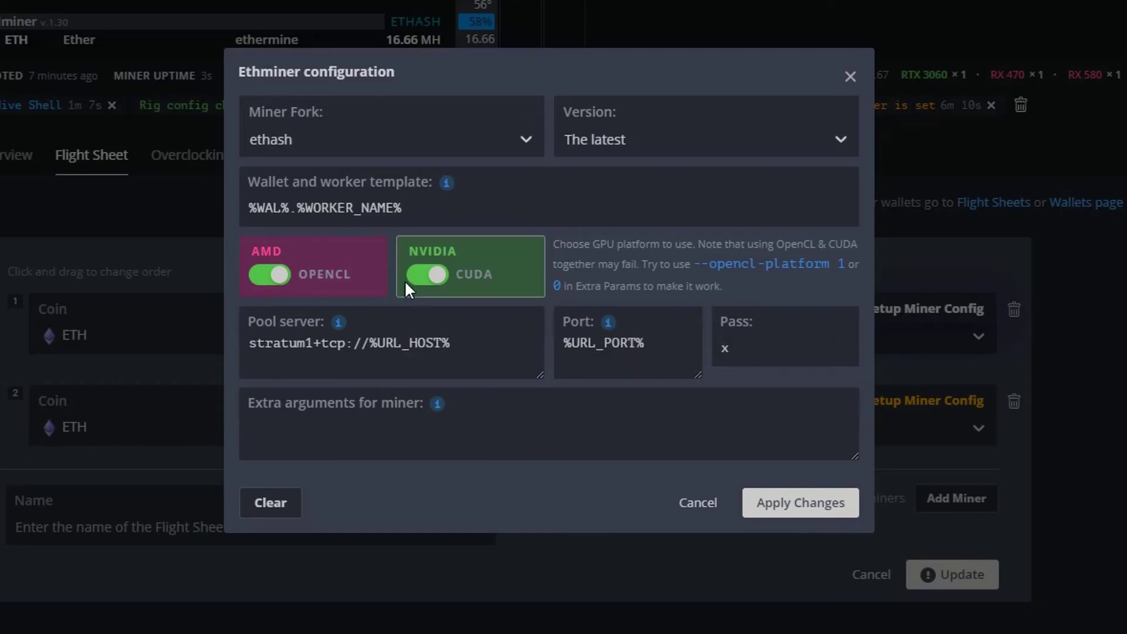